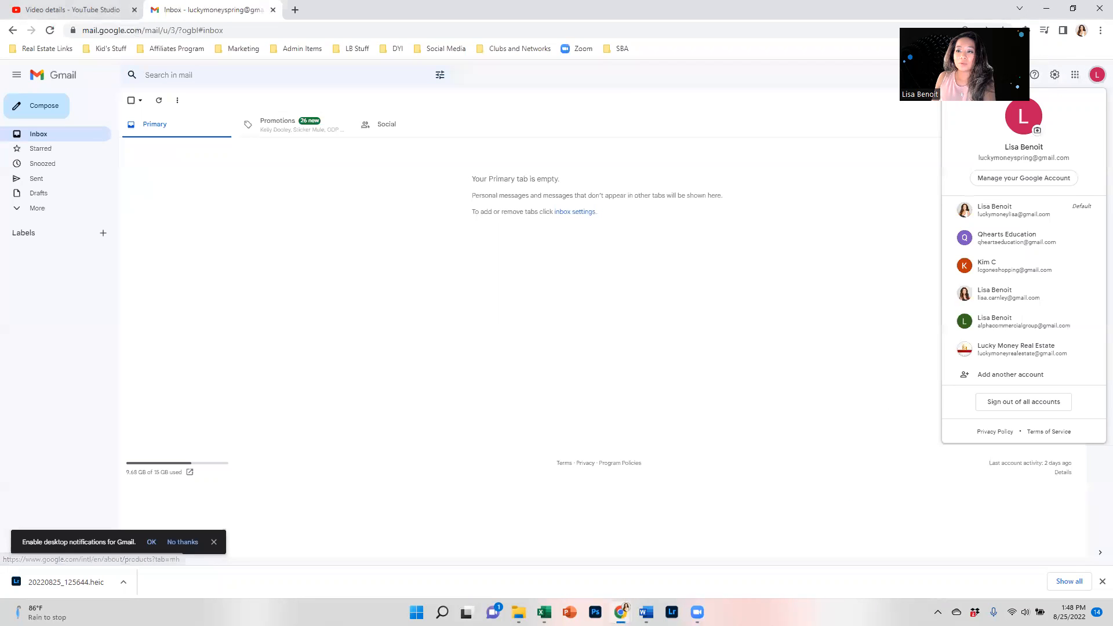
Open Gmail's full settings page and scroll to the Signature section.
left_click(1053, 78)
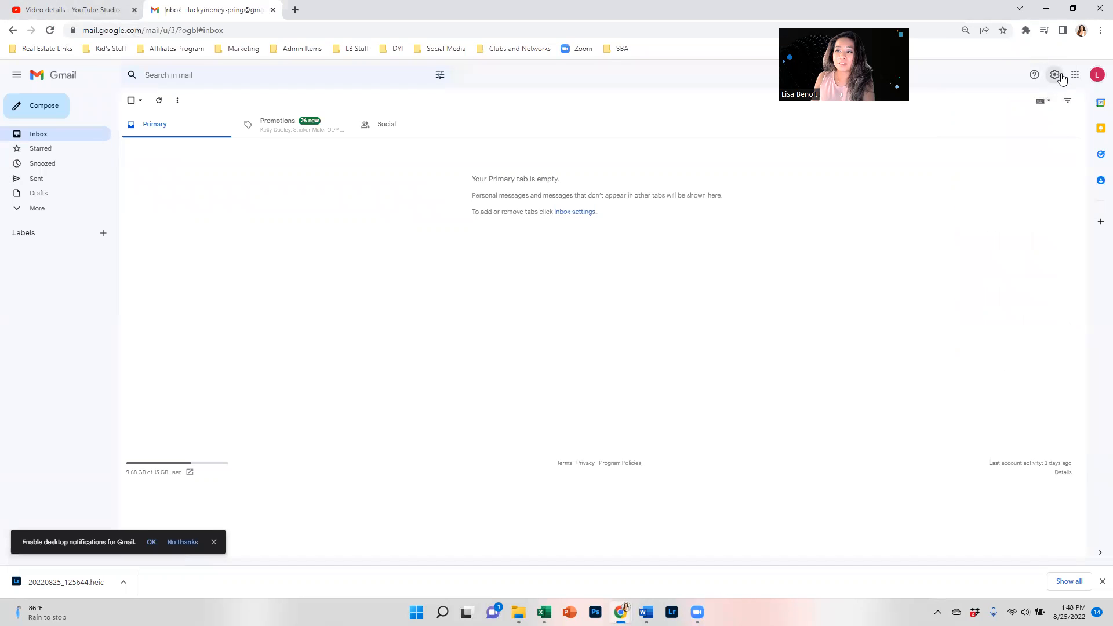
left_click(1018, 123)
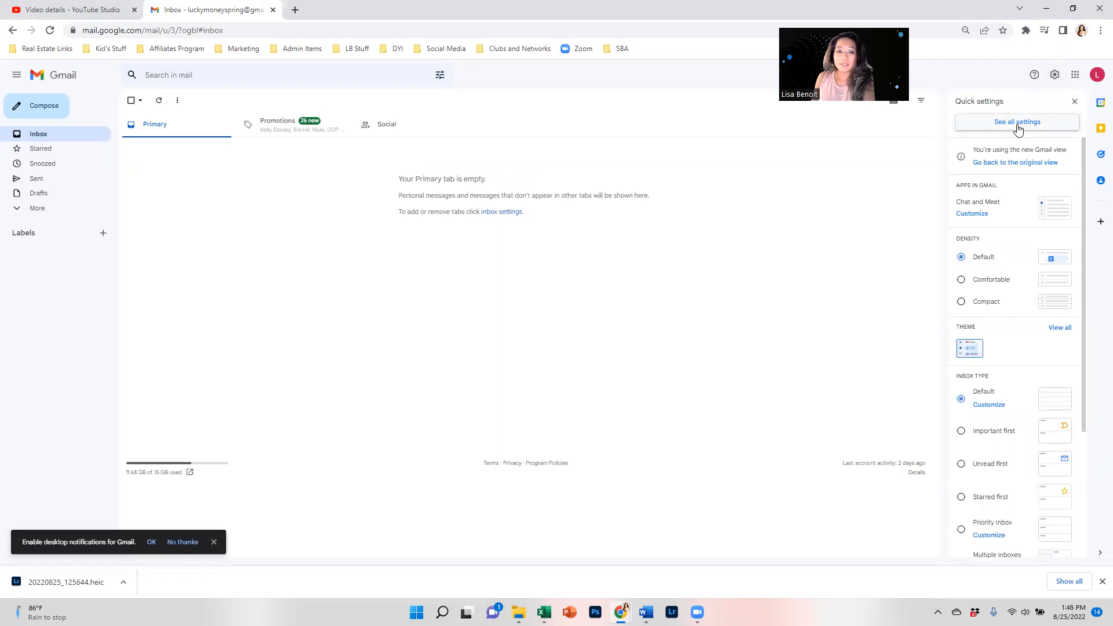
scroll(376, 308, "down", 10)
scroll(373, 316, "down", 5)
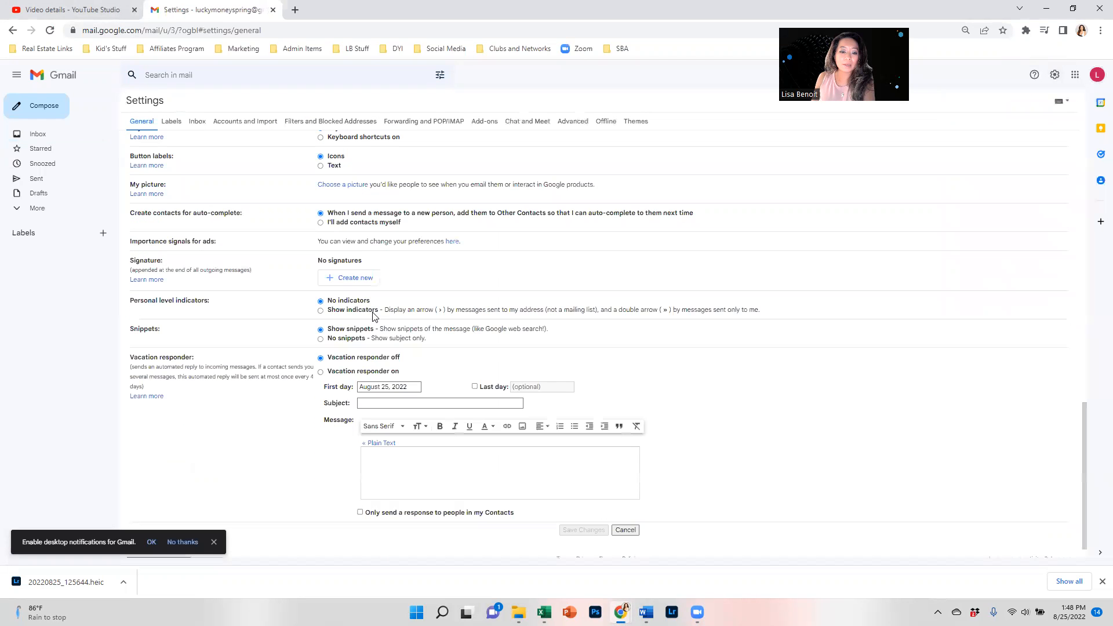
scroll(341, 352, "up", 2)
scroll(341, 352, "up", 1)
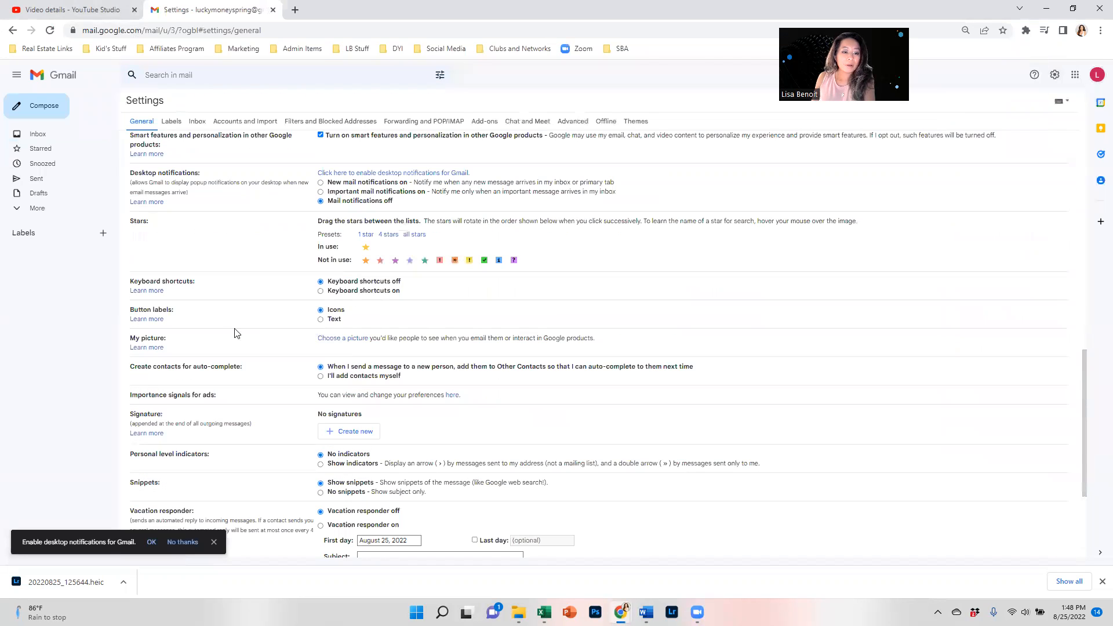
Create a new signature named 'Basic Email Signature'.
left_click(342, 432)
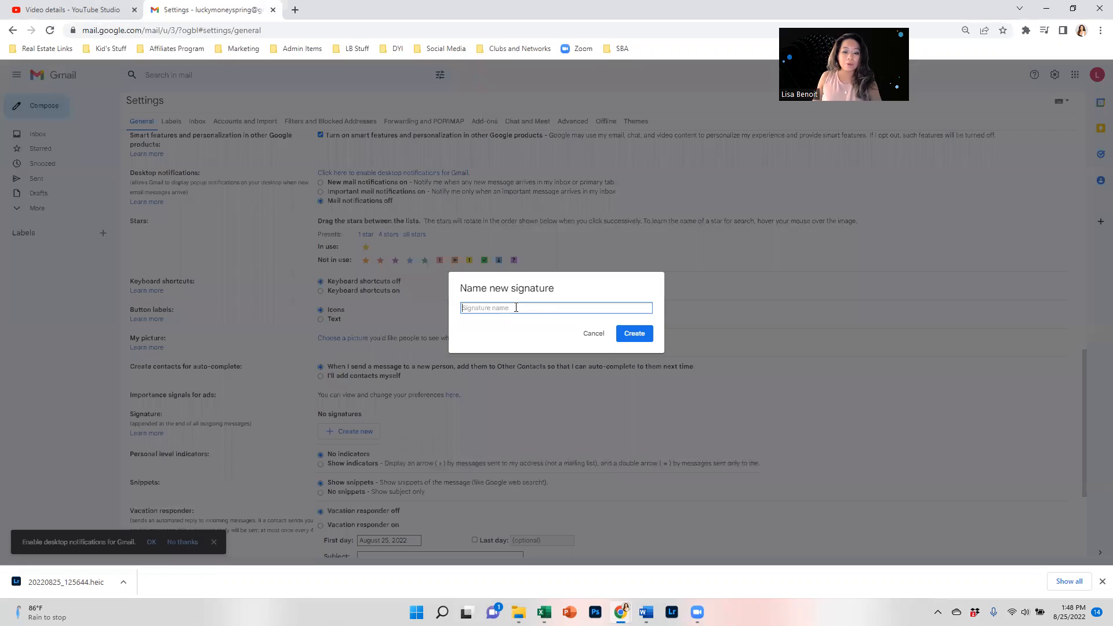
type("Basic Email Signature")
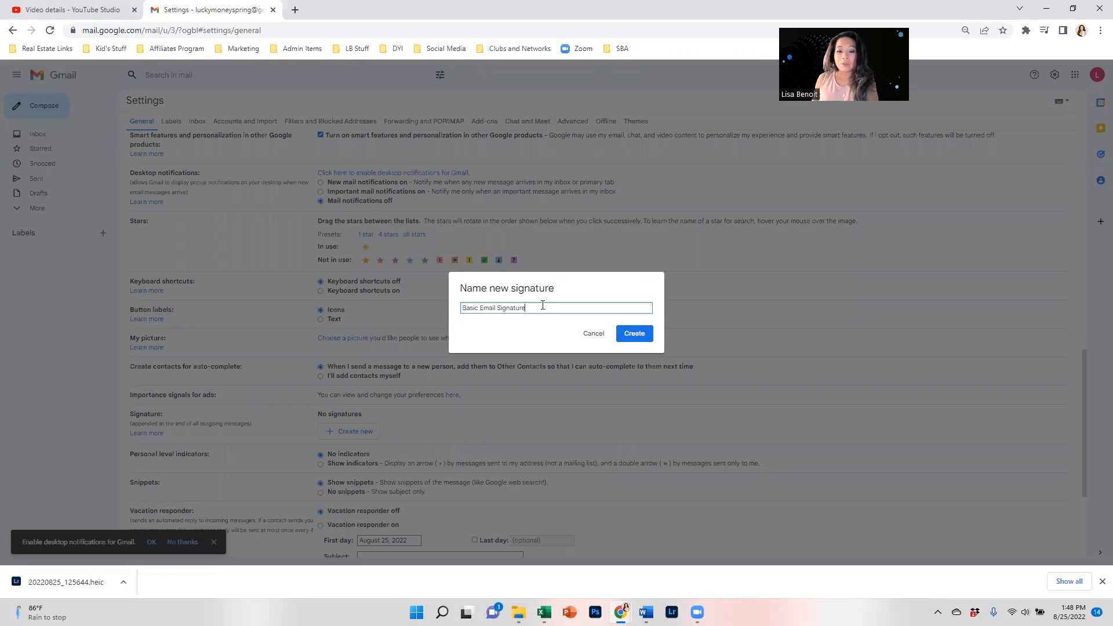
left_click(633, 334)
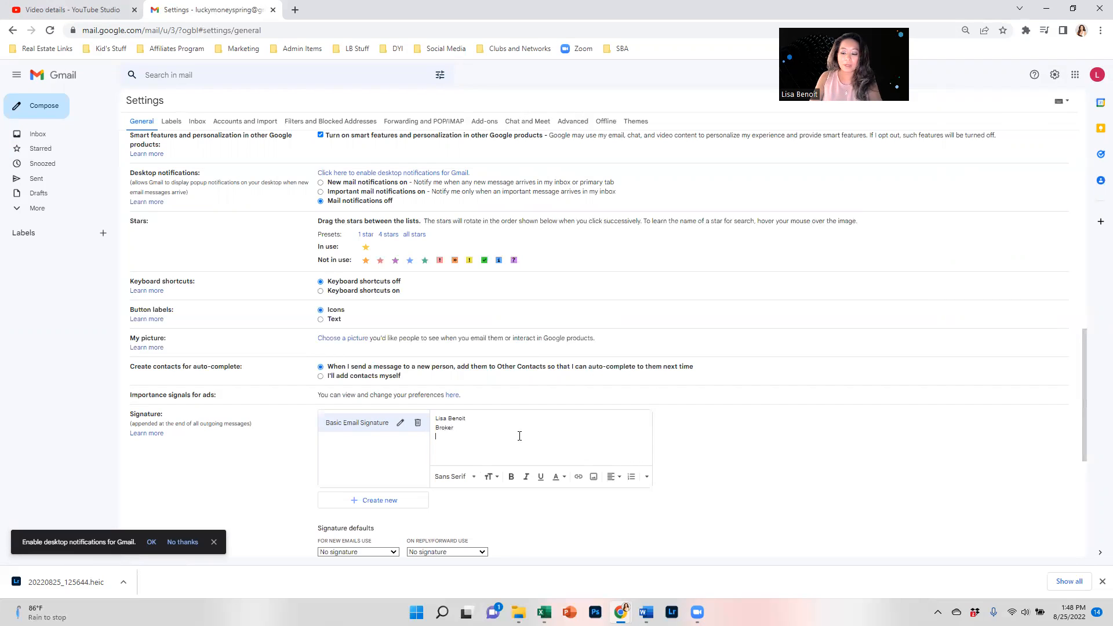
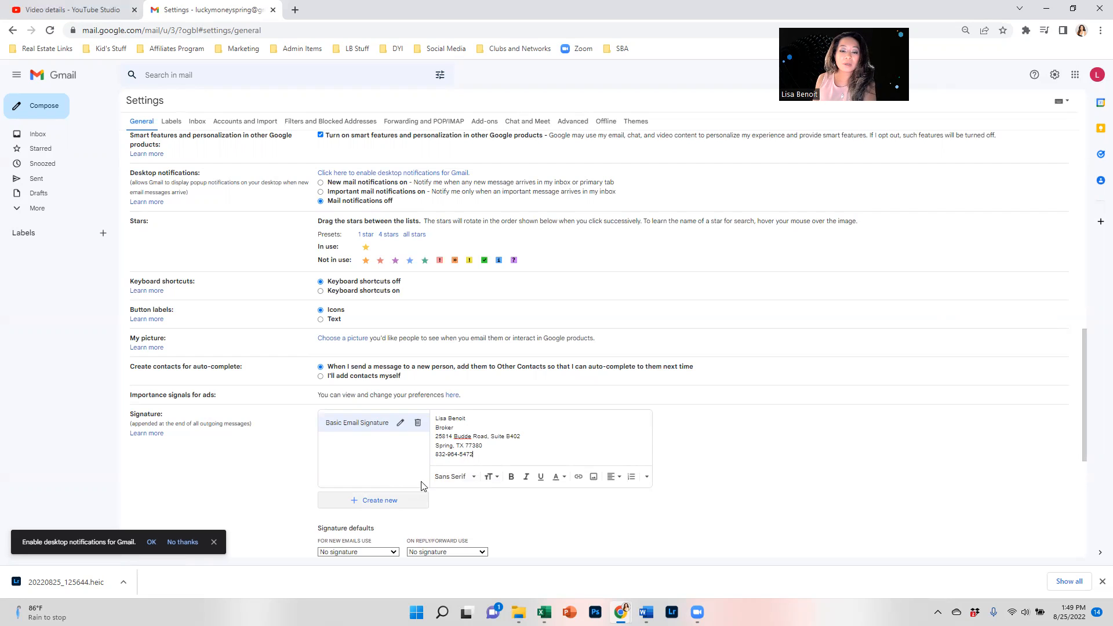
Type the street address, city/state/ZIP and phone number lines below Broker in the signature.
scroll(480, 440, "down", 5)
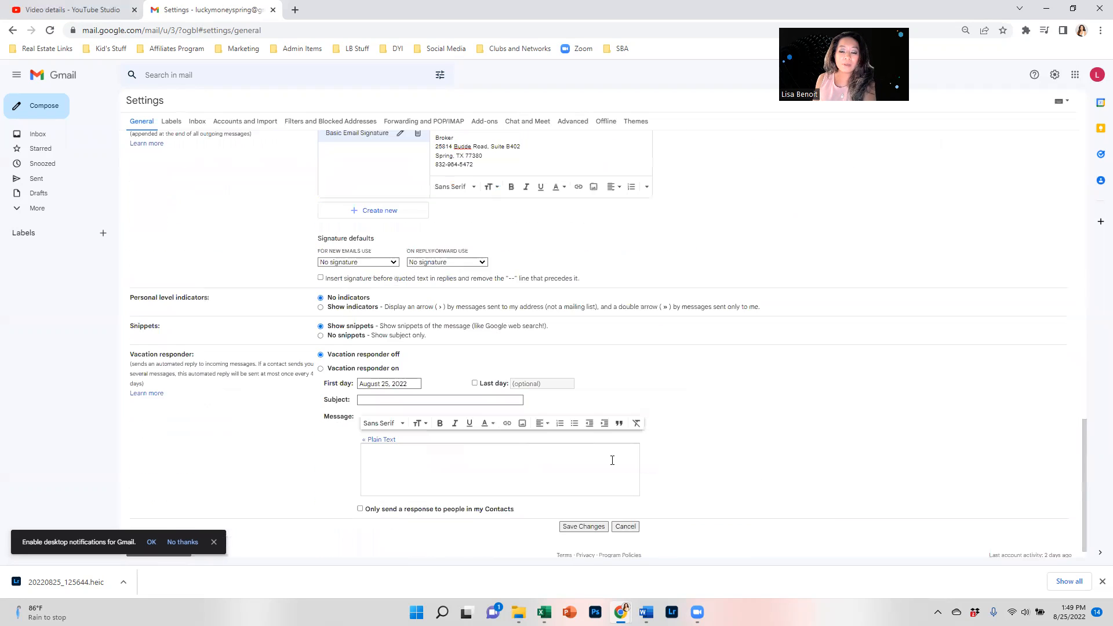
Save the new signature text and return to the Signature section of settings.
left_click(596, 529)
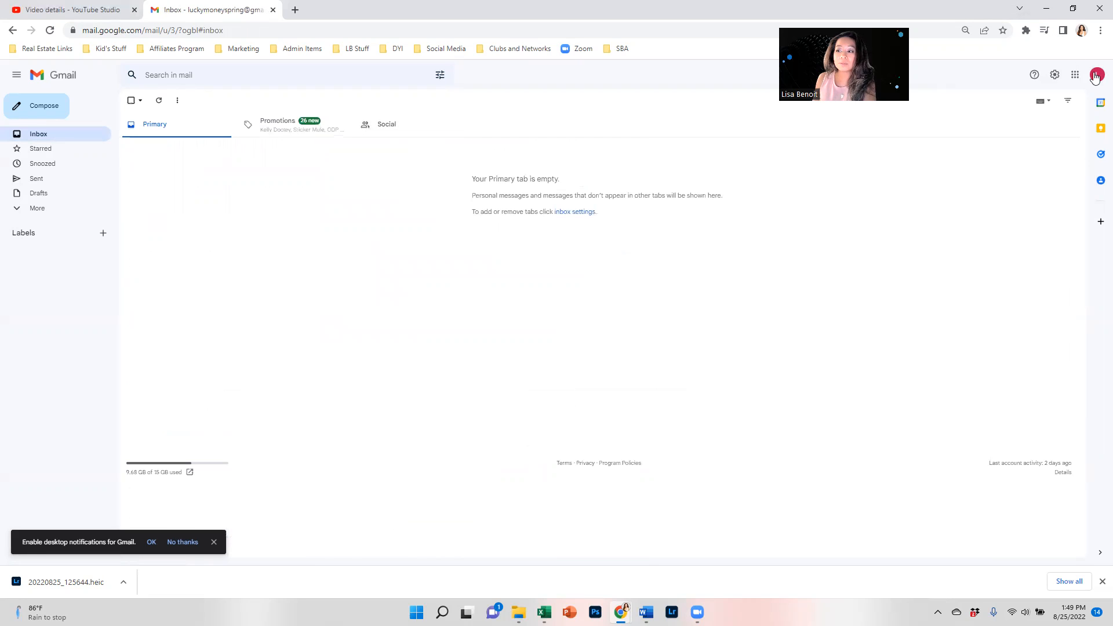
left_click(1054, 77)
left_click(1035, 121)
scroll(299, 354, "down", 14)
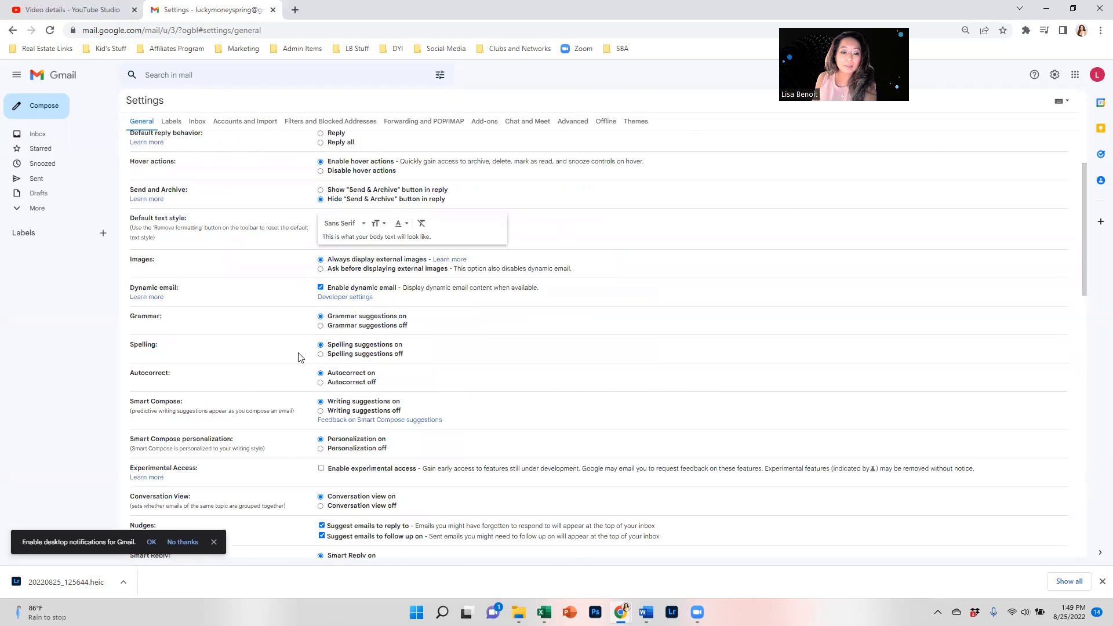
scroll(300, 328, "down", 3)
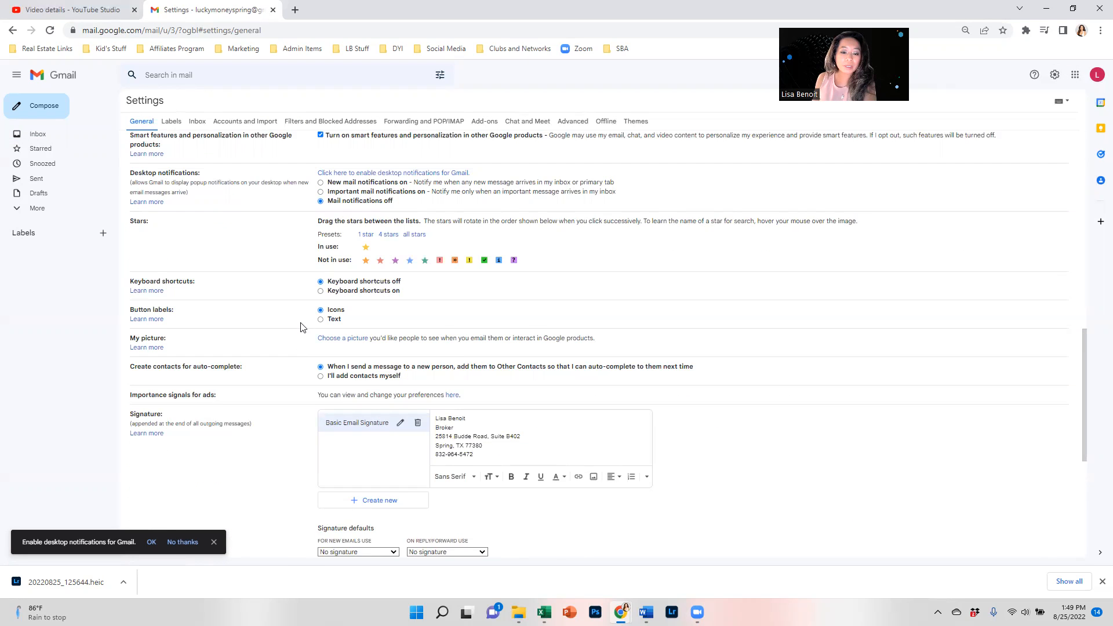
scroll(346, 404, "down", 2)
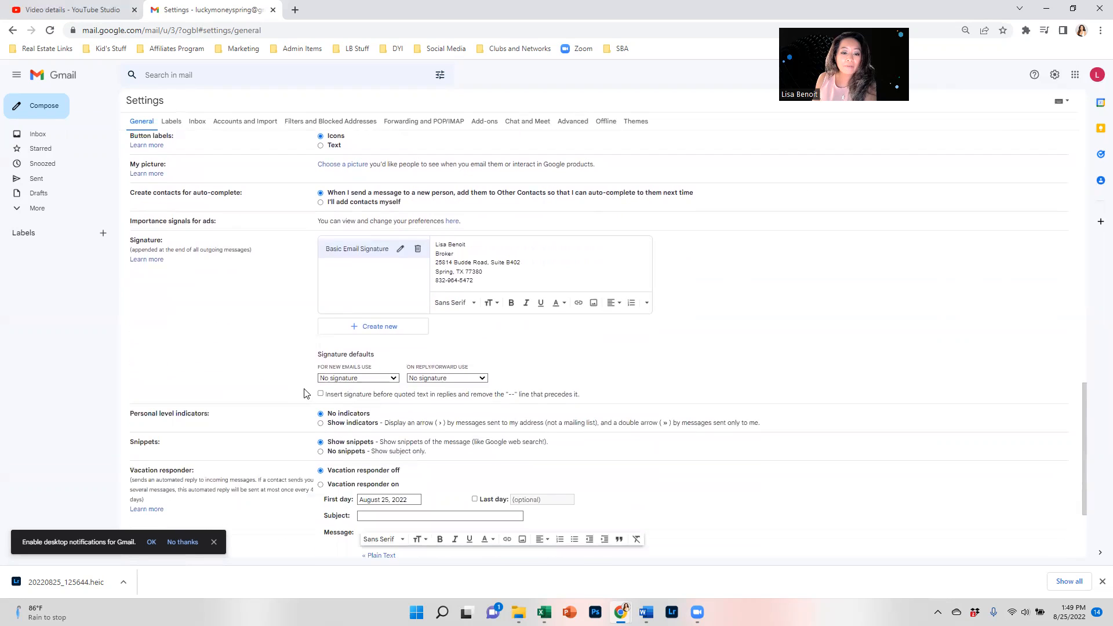
Set Basic Email Signature as default for new emails and replies, save, and start a new message.
left_click(375, 379)
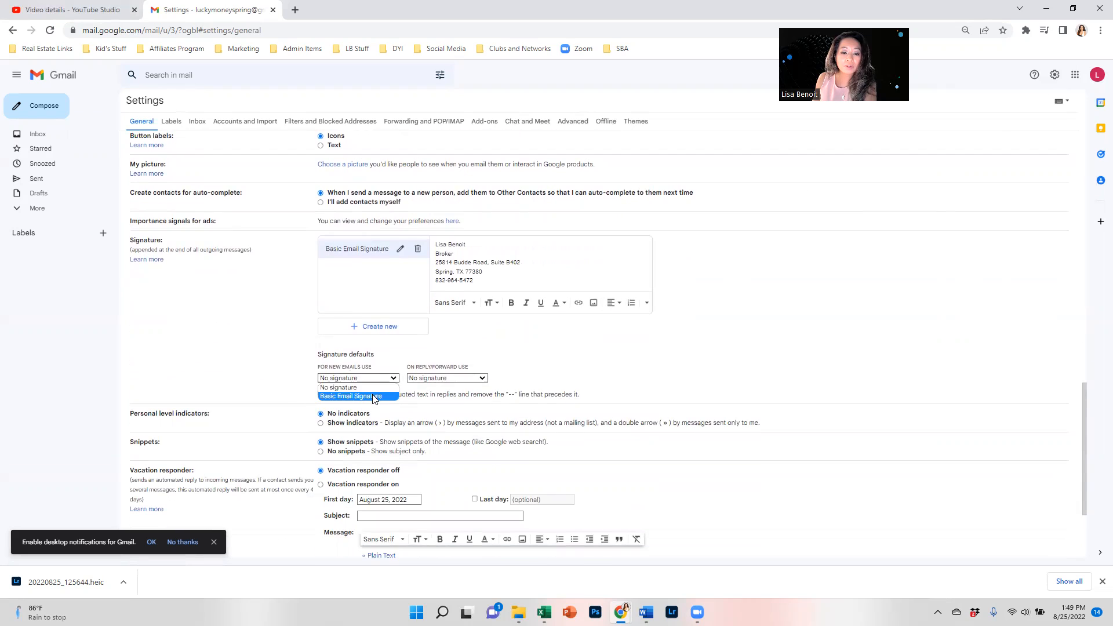
left_click(374, 397)
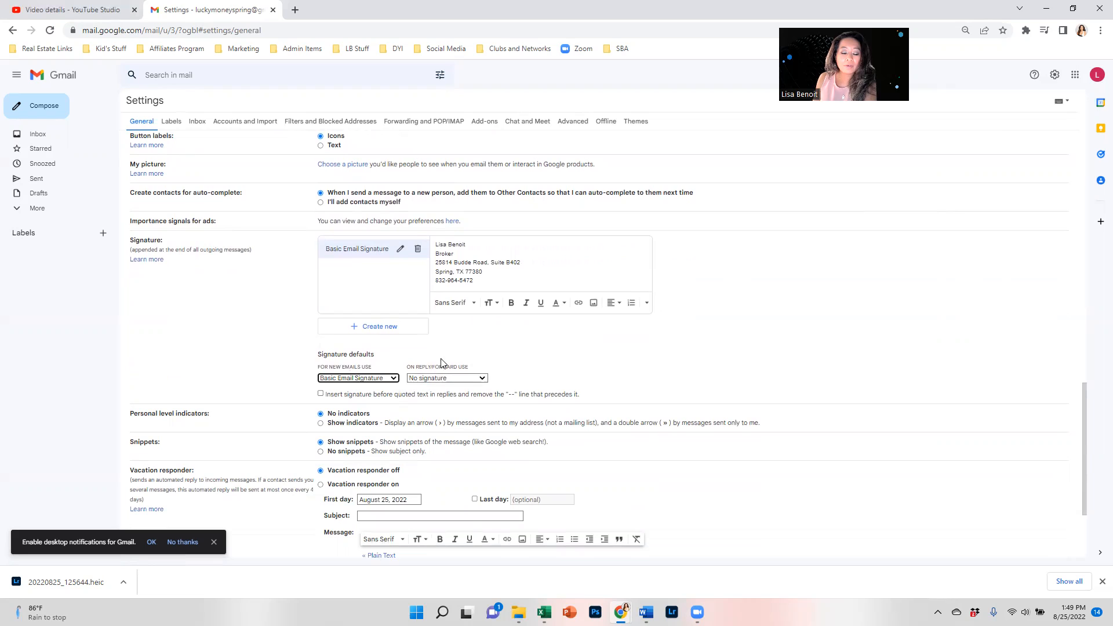
left_click(443, 380)
left_click(441, 397)
left_click(672, 346)
scroll(806, 413, "down", 3)
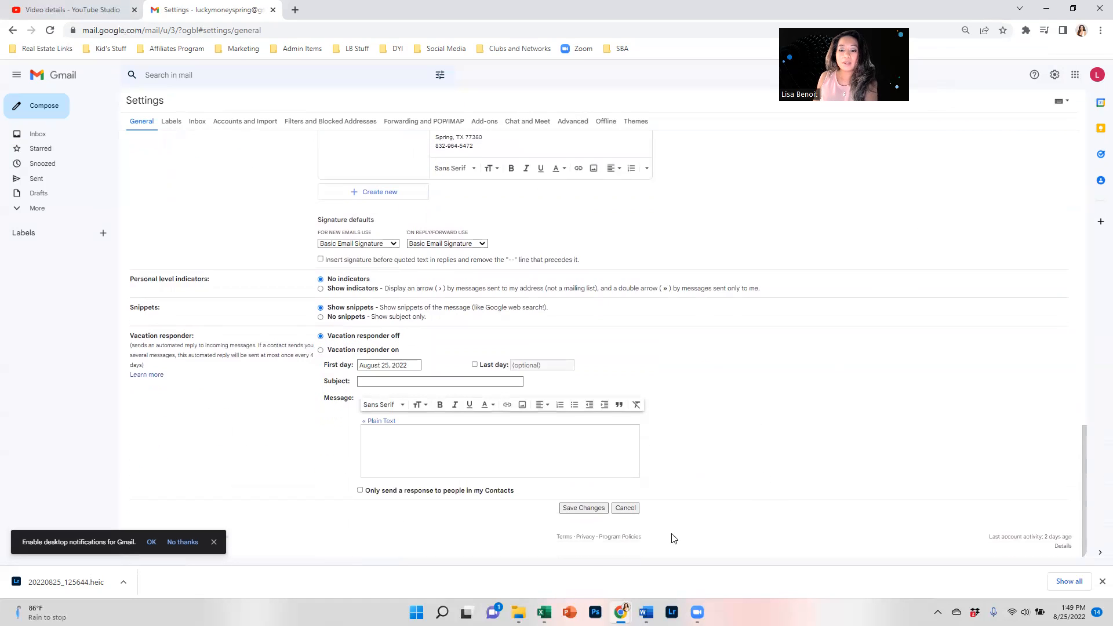
left_click(600, 509)
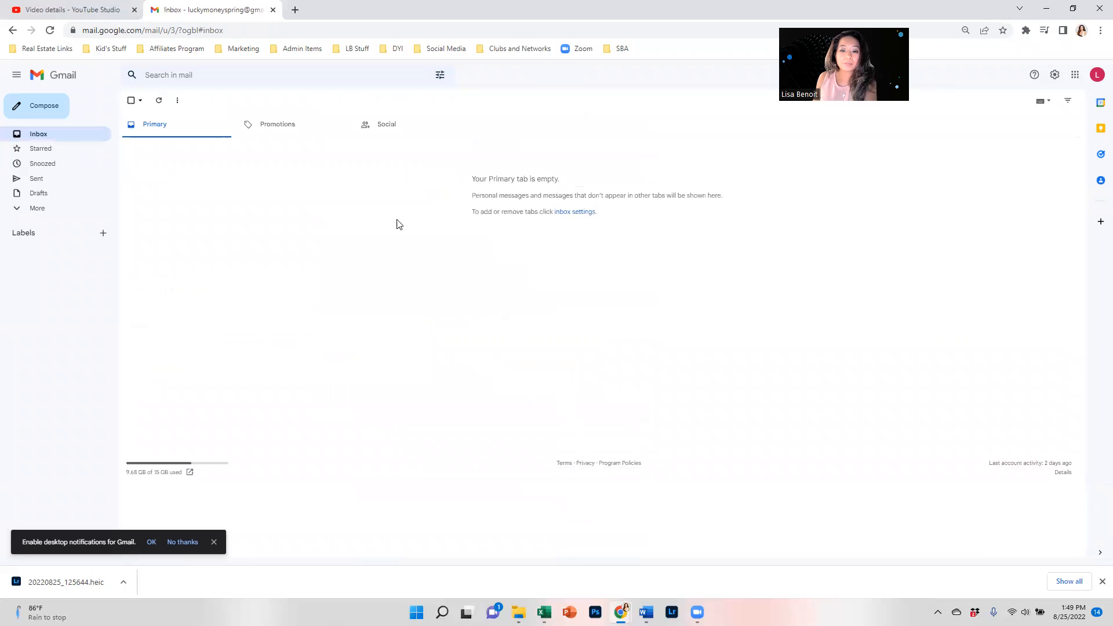
left_click(29, 115)
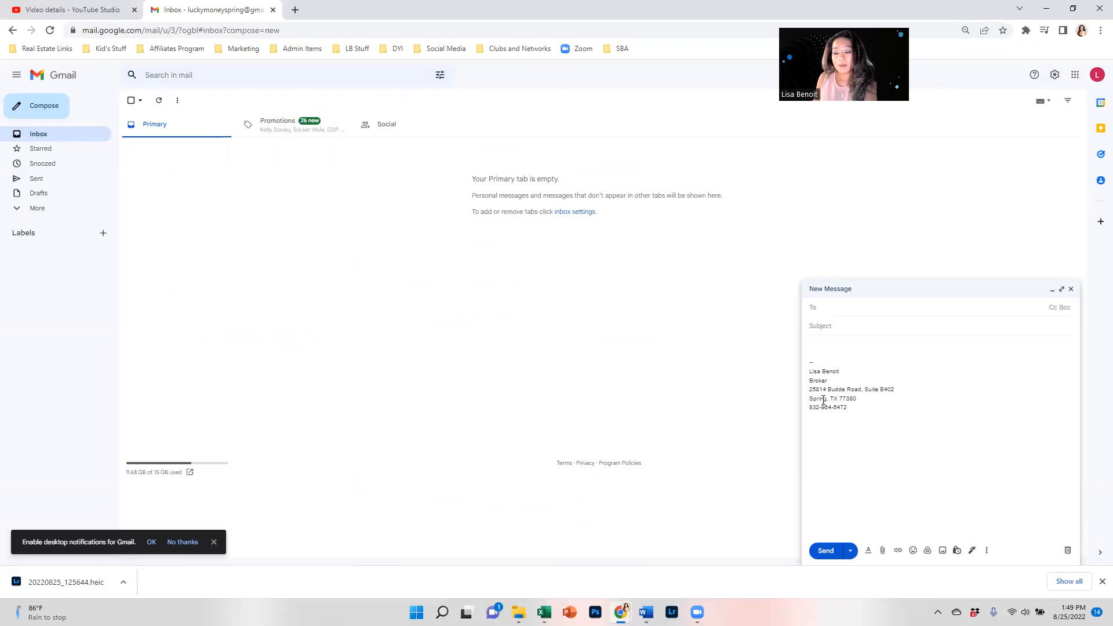
Set the signature's name line to Comic Sans MS at Huge size.
left_click(1061, 78)
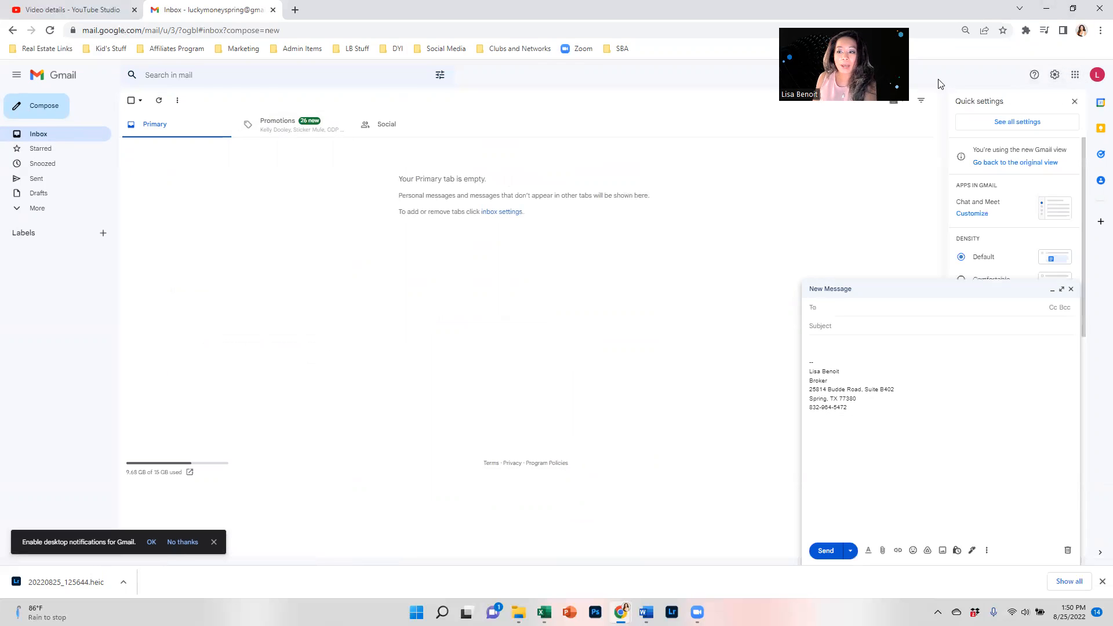
left_click(1016, 121)
scroll(456, 308, "down", 15)
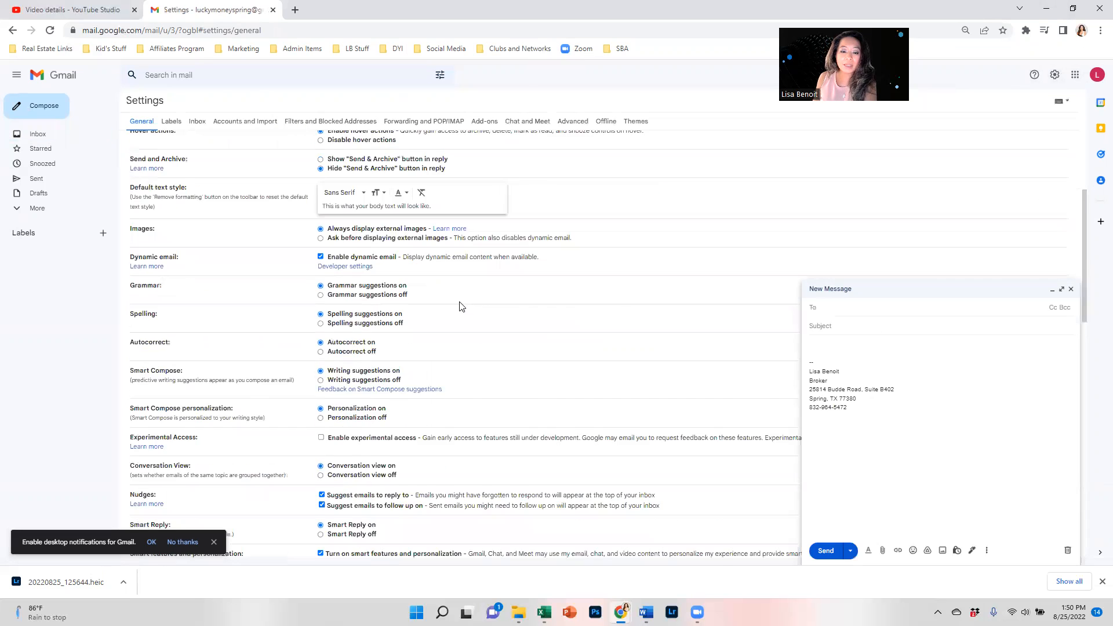
scroll(461, 310, "down", 2)
left_click_drag(468, 302, 412, 302)
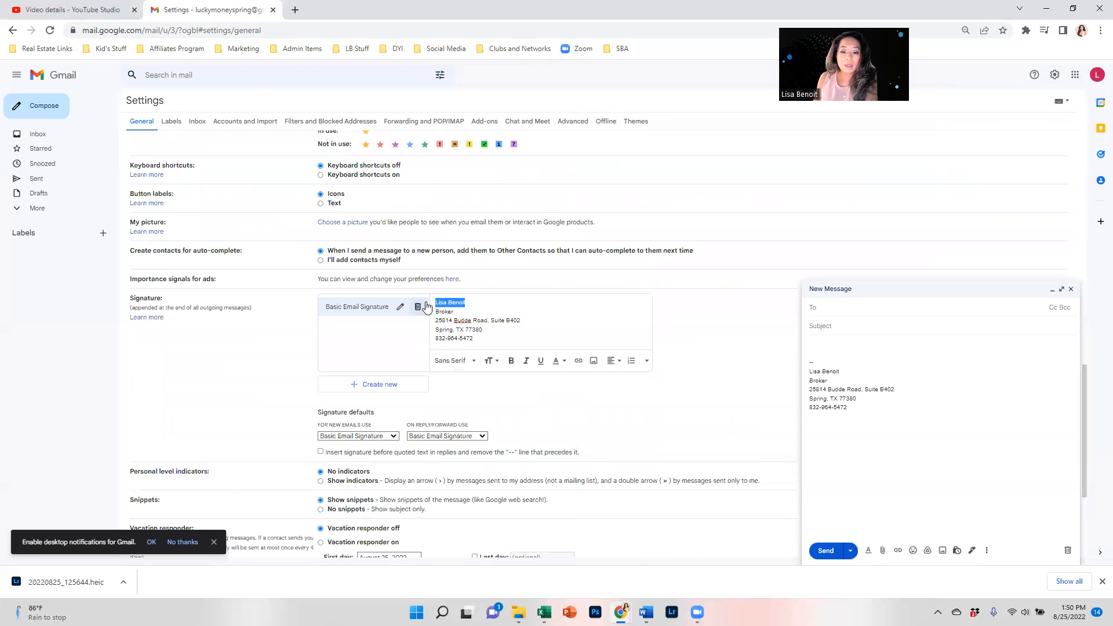
left_click(468, 360)
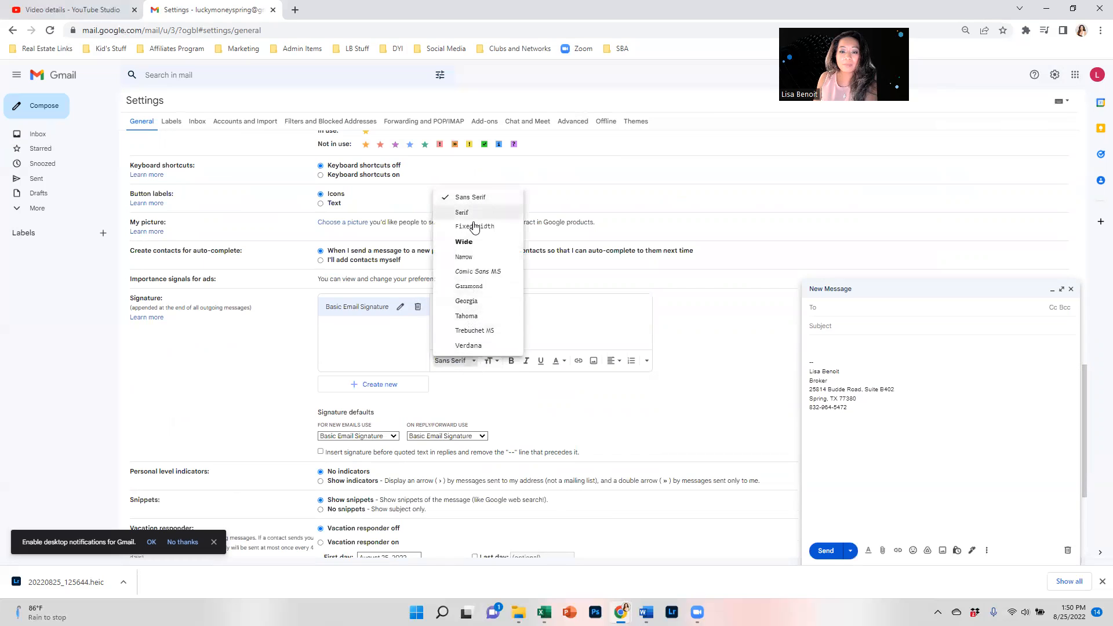
left_click(474, 271)
left_click(491, 361)
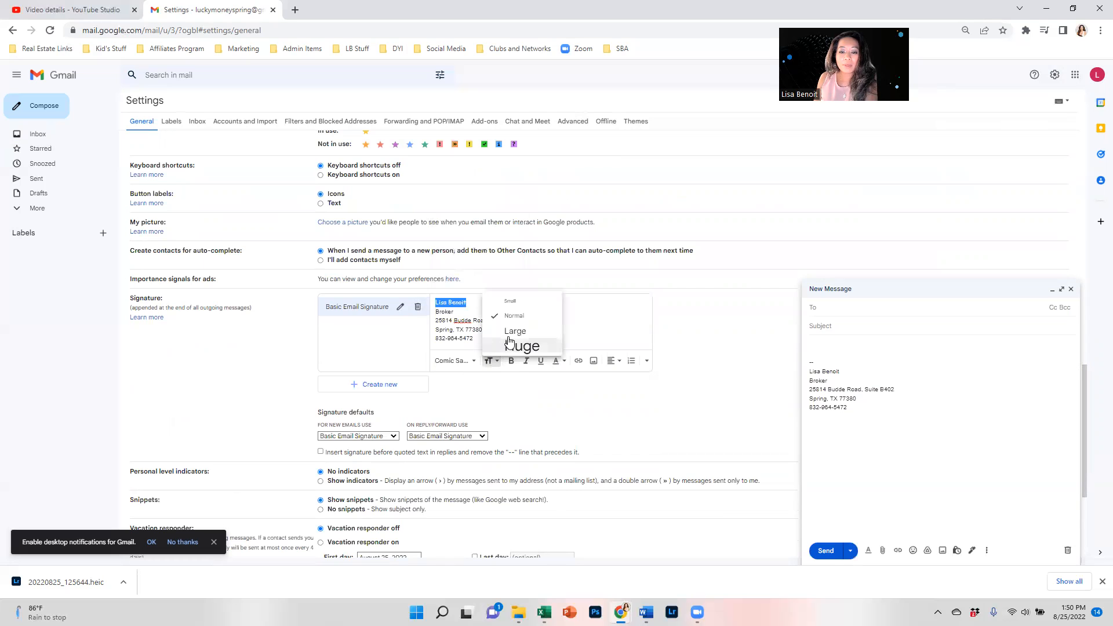
left_click(511, 347)
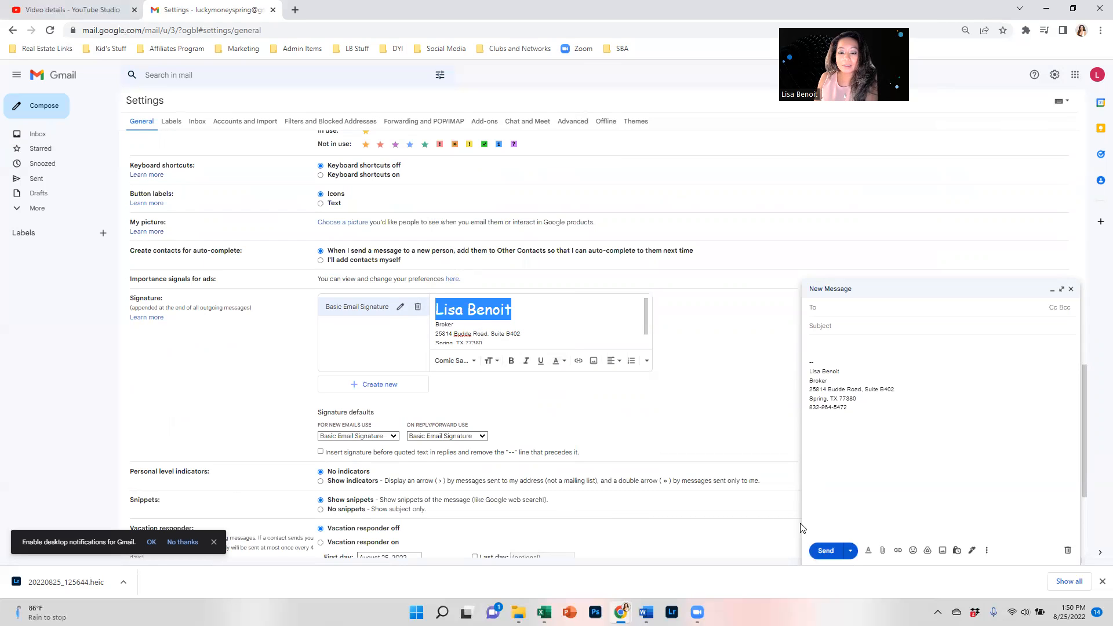
Save the restyled signature, close the old draft, and start a fresh message.
scroll(573, 416, "down", 1)
scroll(573, 417, "down", 3)
left_click(601, 513)
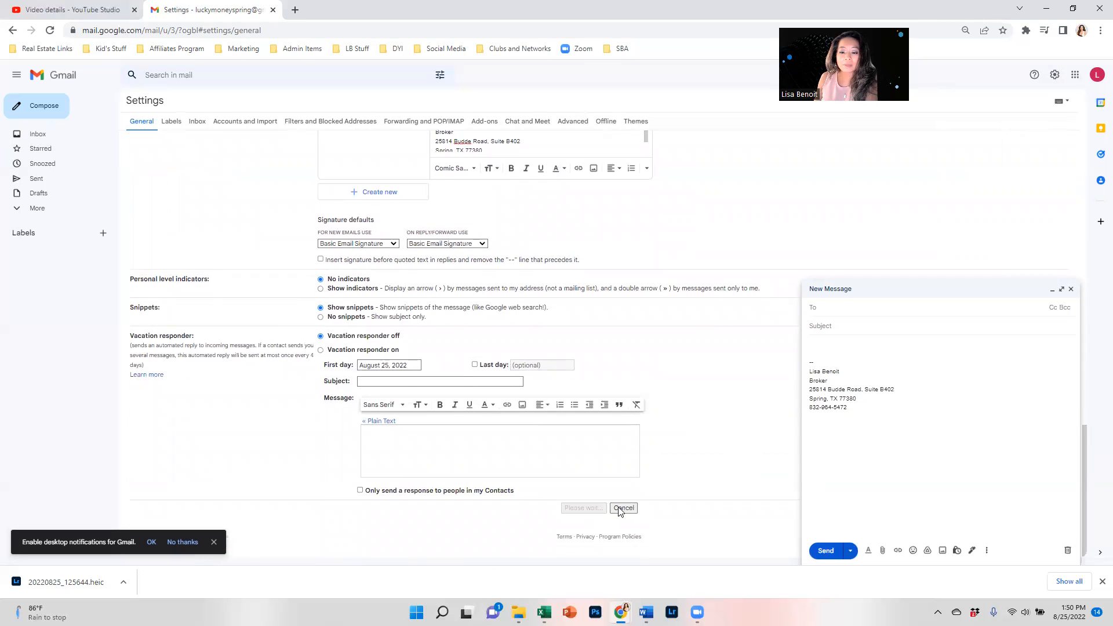
left_click(1070, 289)
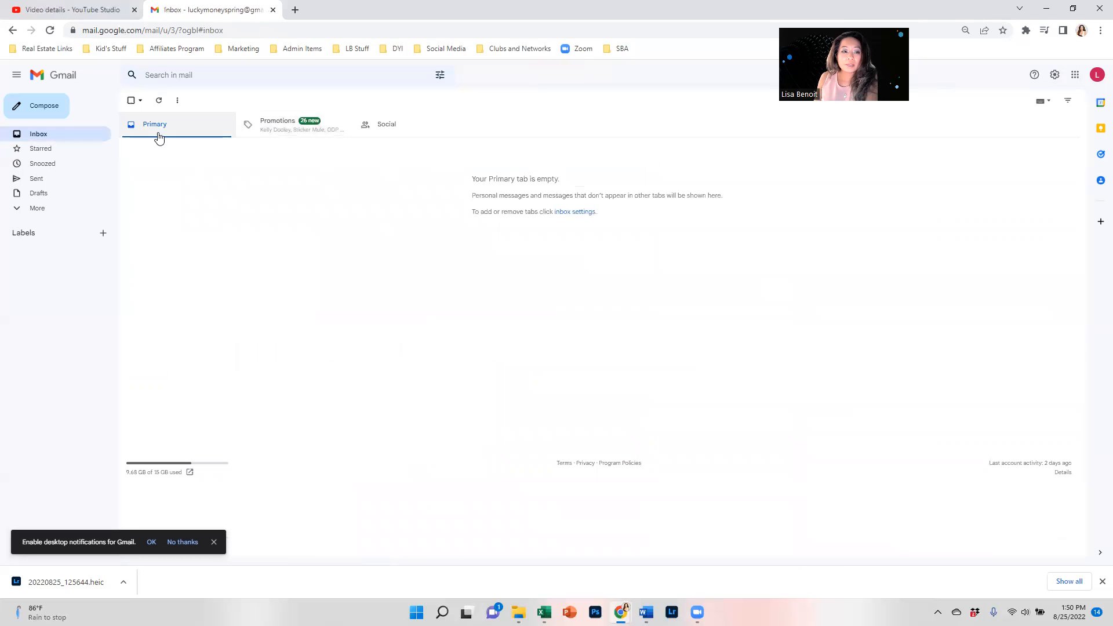
left_click(34, 105)
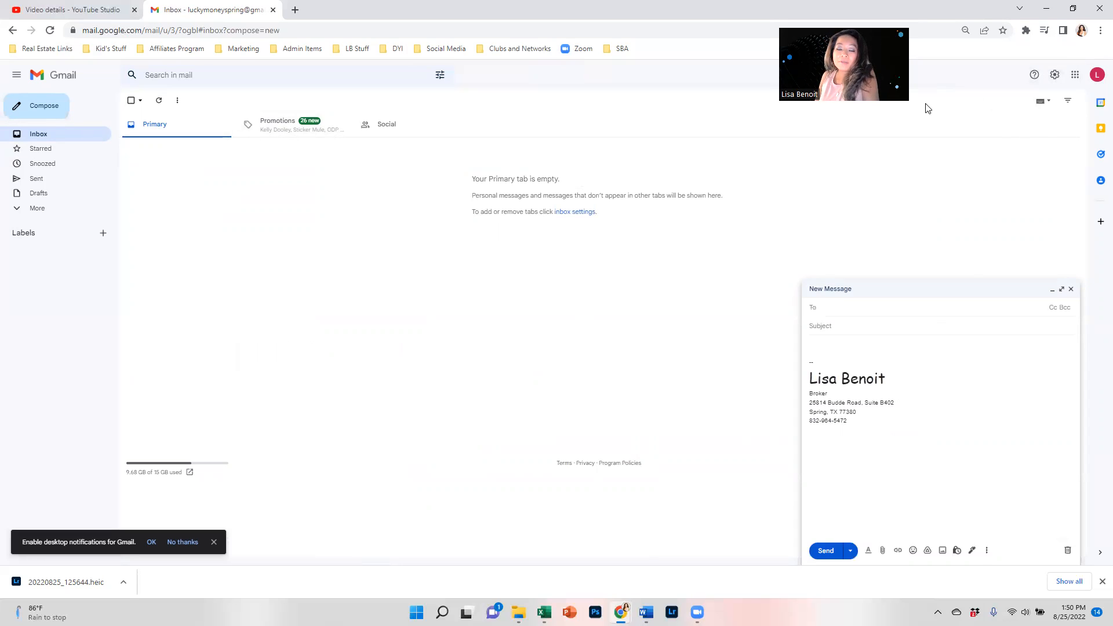
From the other signed-in account, send a test message to the first account's address, then close that tab.
left_click(1097, 78)
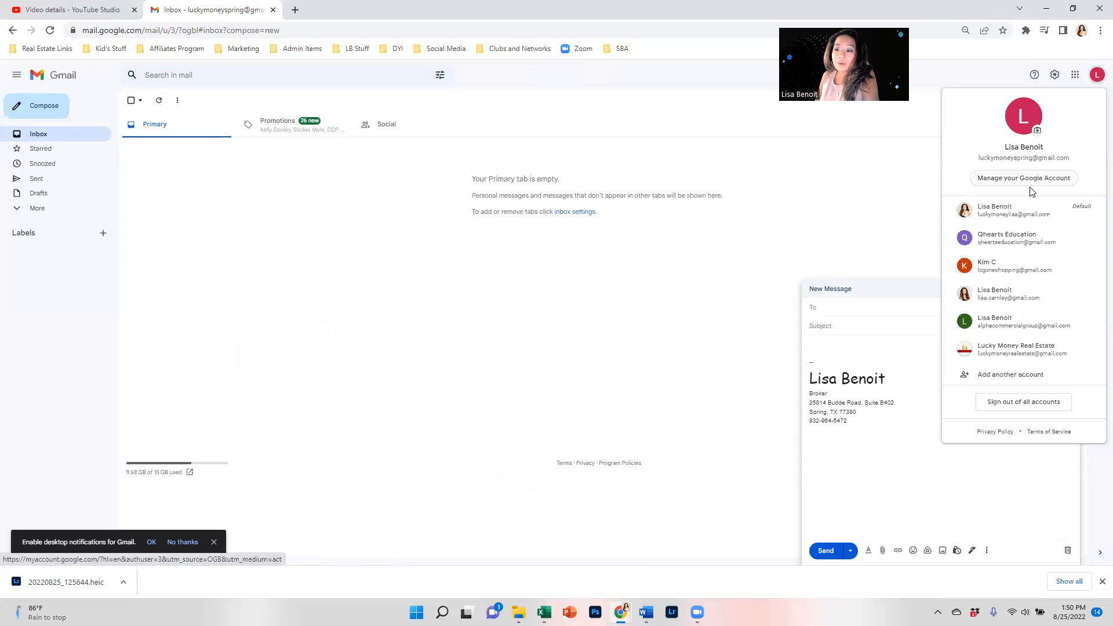
left_click(1006, 219)
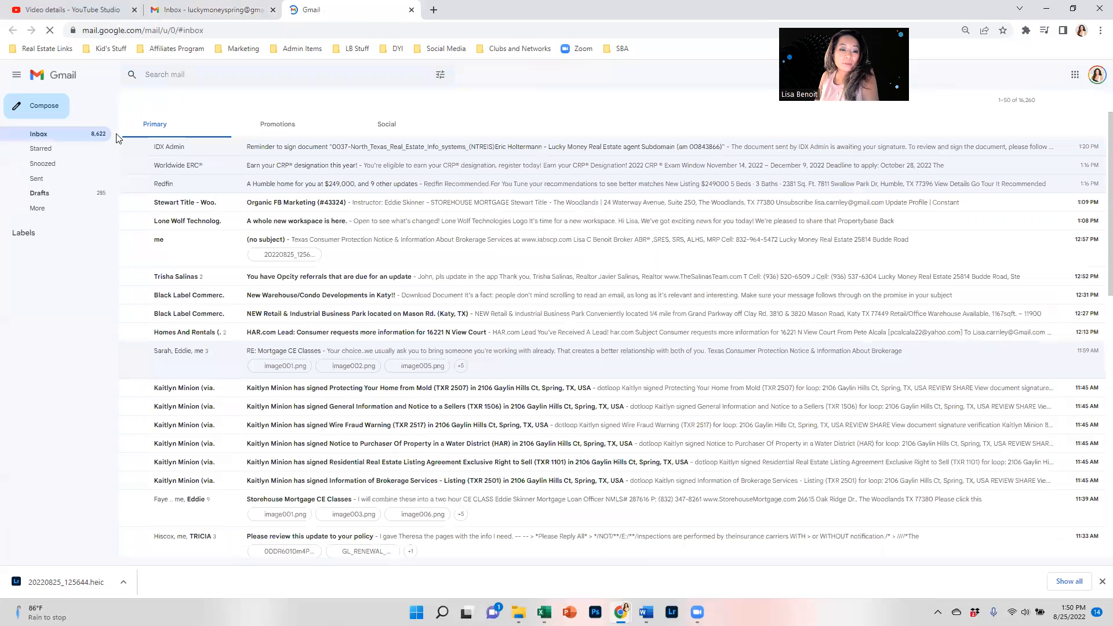
left_click(41, 113)
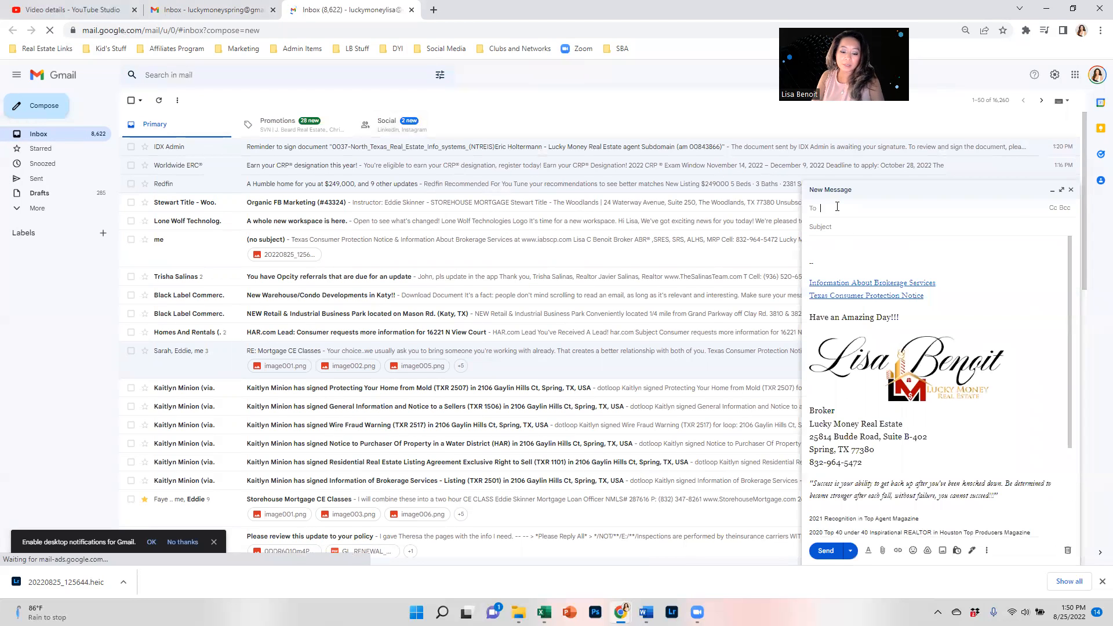
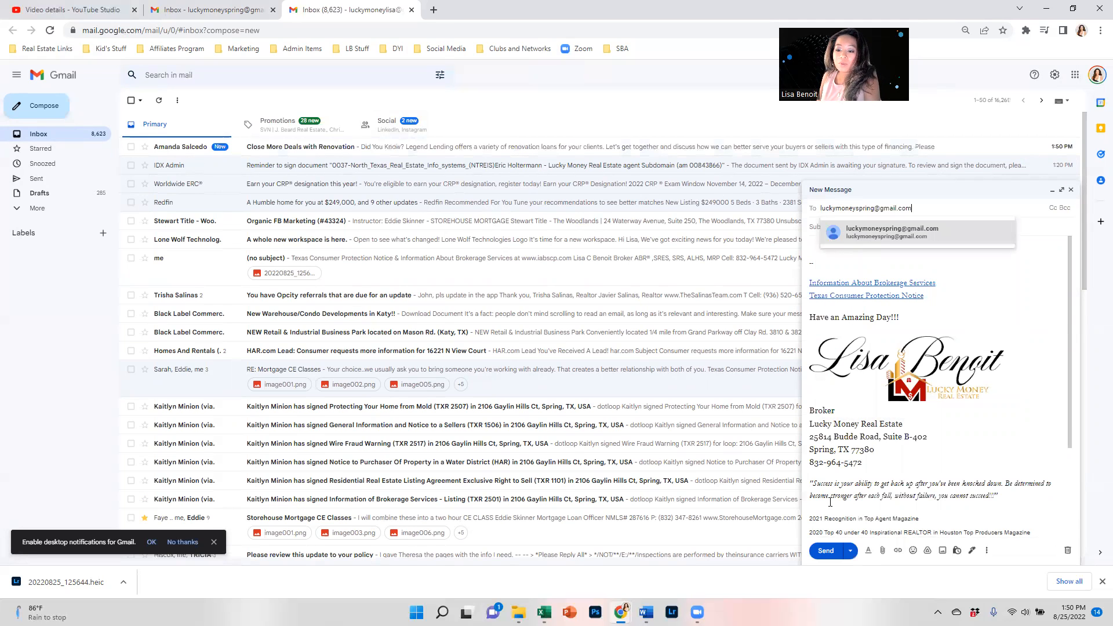
left_click(826, 551)
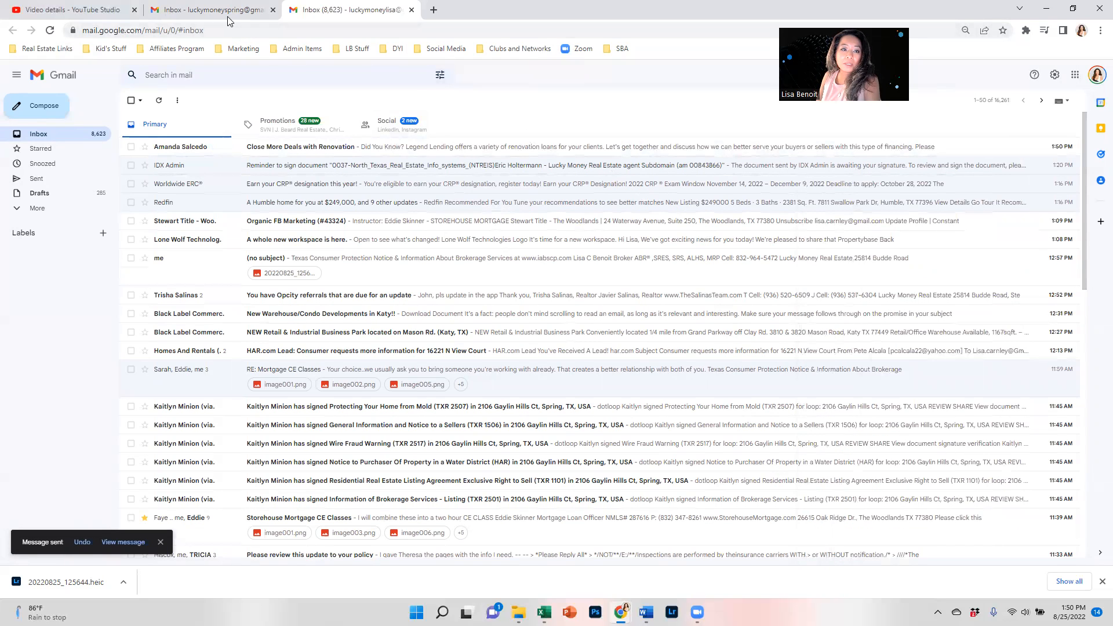
left_click(410, 11)
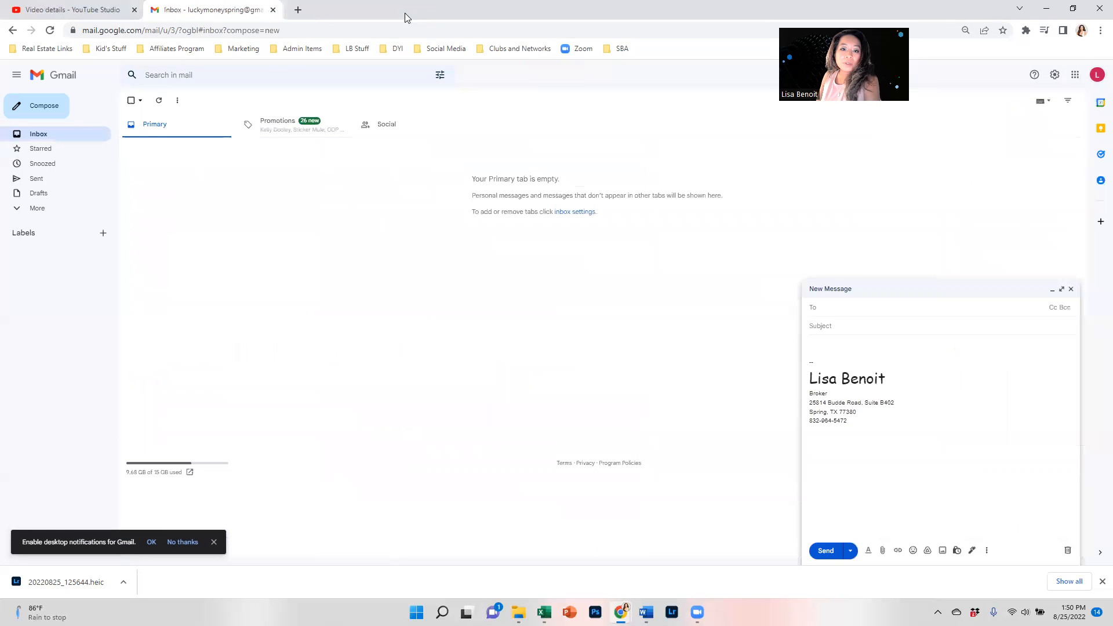
Close the empty draft and open the received test email.
left_click(1072, 289)
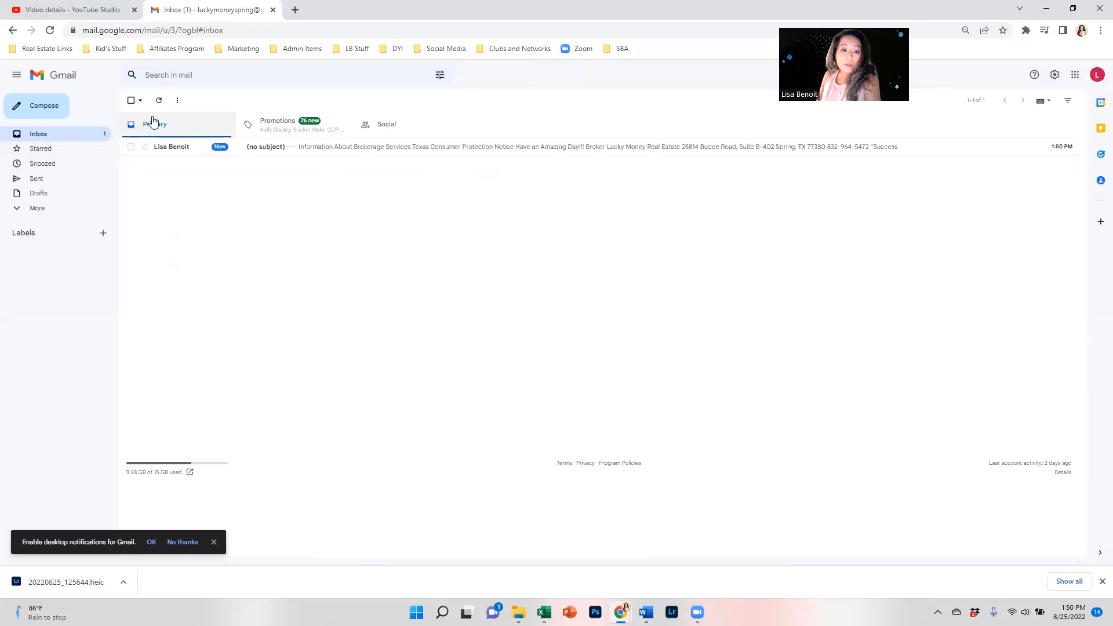
left_click(169, 147)
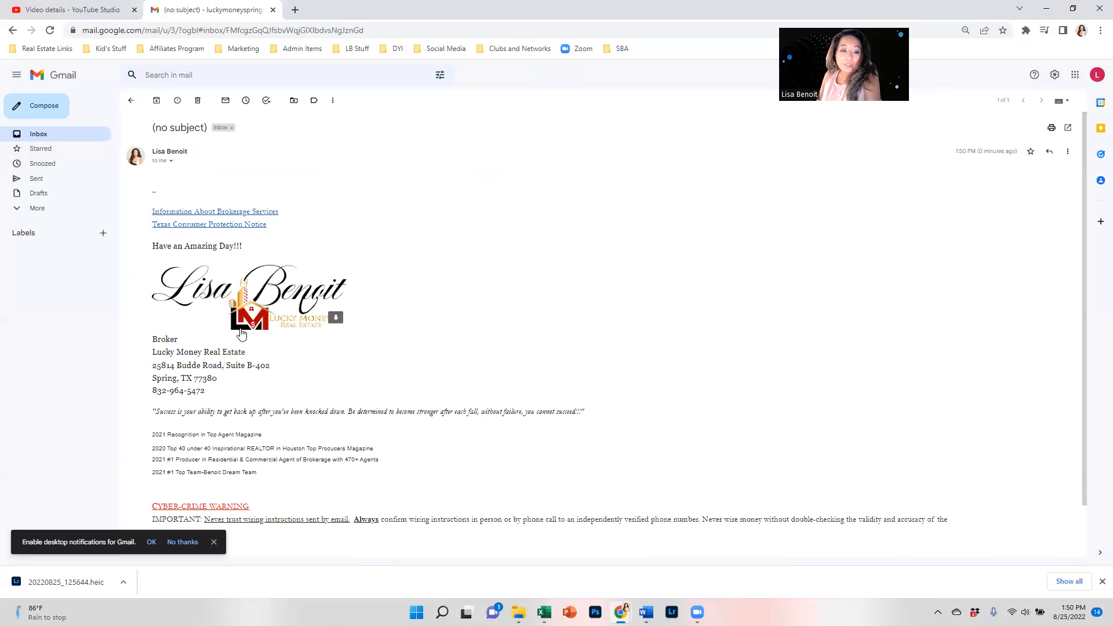
scroll(235, 386, "down", 2)
mouse_move(220, 486)
left_mouse_down()
mouse_move(208, 375)
mouse_move(226, 119)
left_mouse_up()
left_click(509, 196)
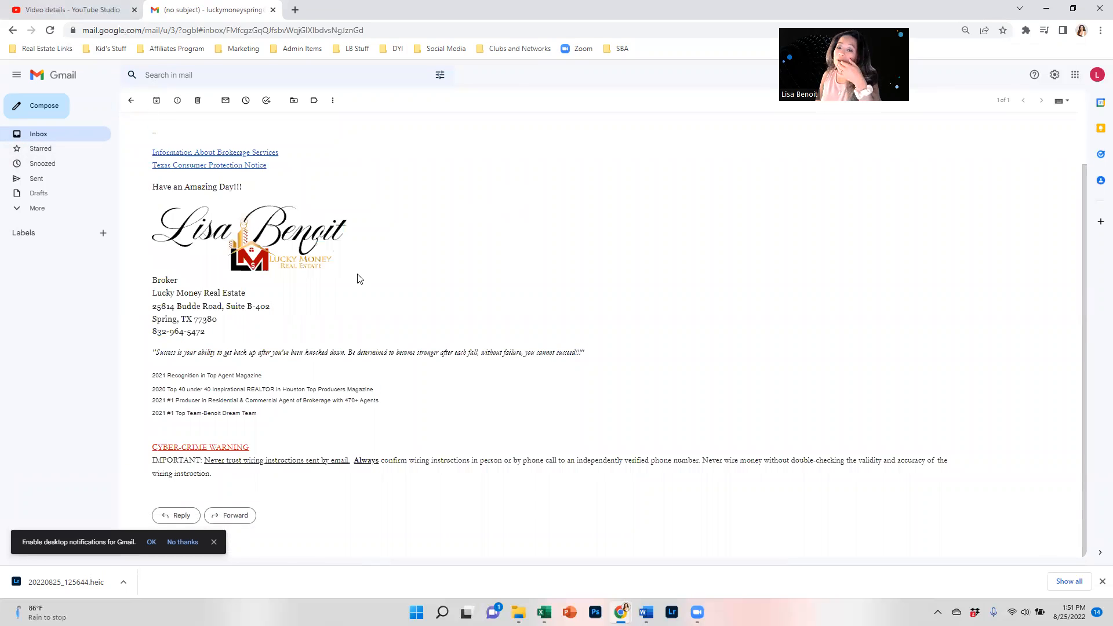
In a reply, show the quoted message and delete its quote and award lines.
left_click(181, 516)
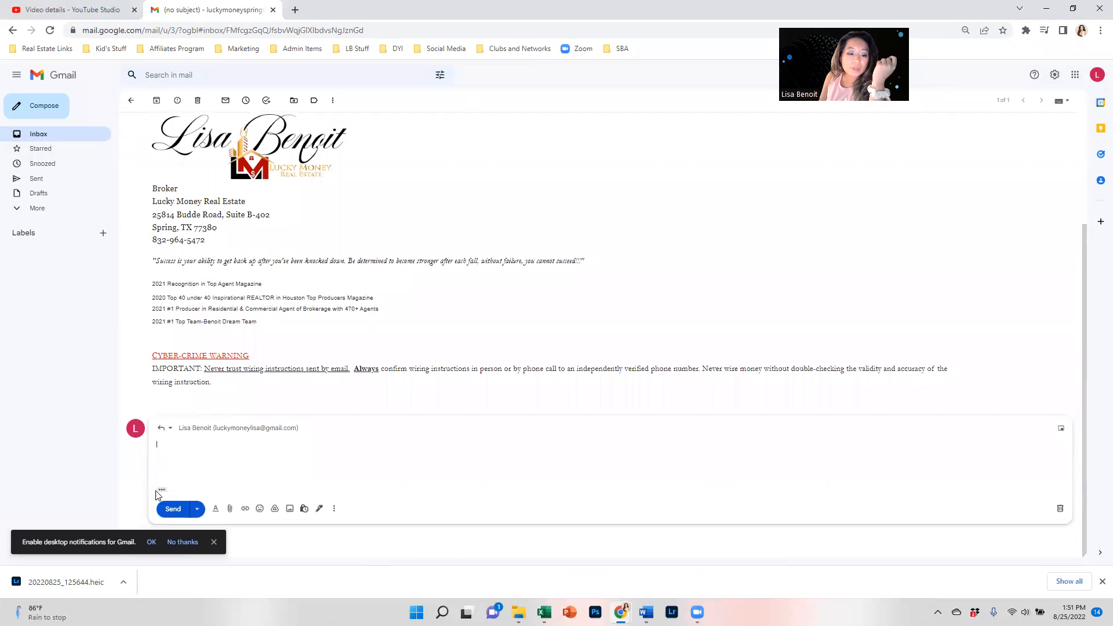
left_click(161, 490)
scroll(222, 397, "down", 10)
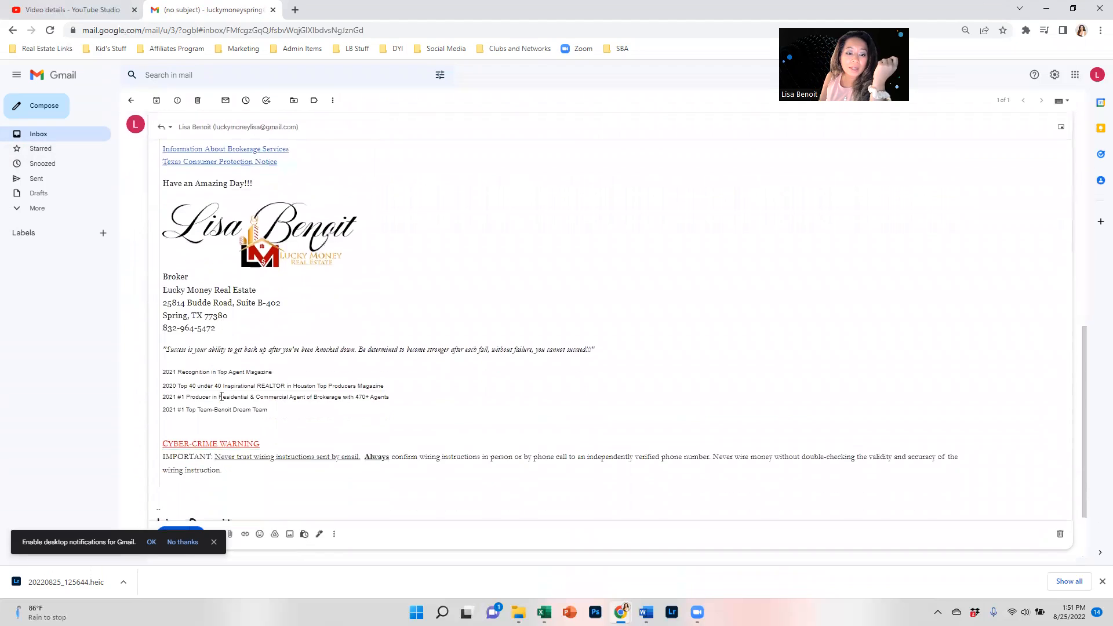
mouse_move(272, 342)
left_mouse_down()
mouse_move(197, 326)
mouse_move(163, 270)
left_mouse_up()
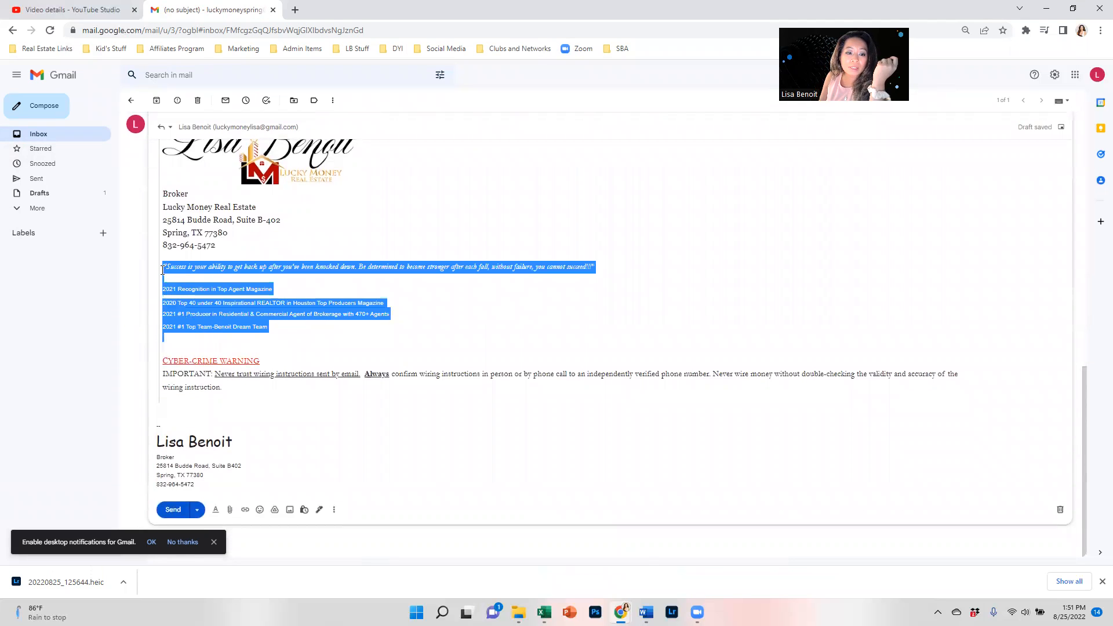
key("BackSpace")
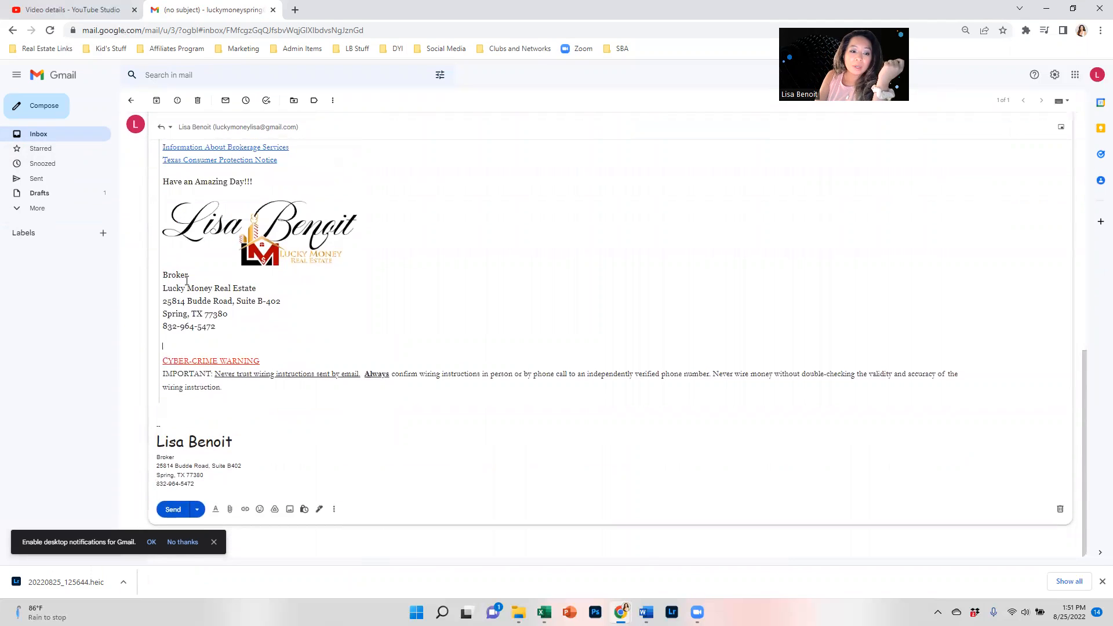
key("BackSpace")
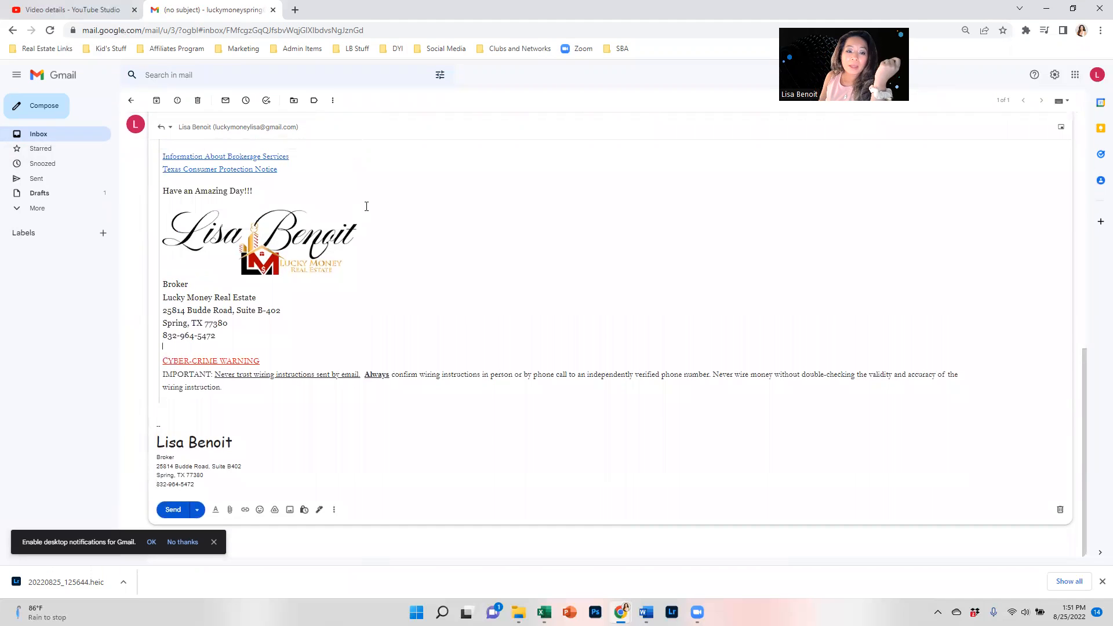
left_click(305, 222)
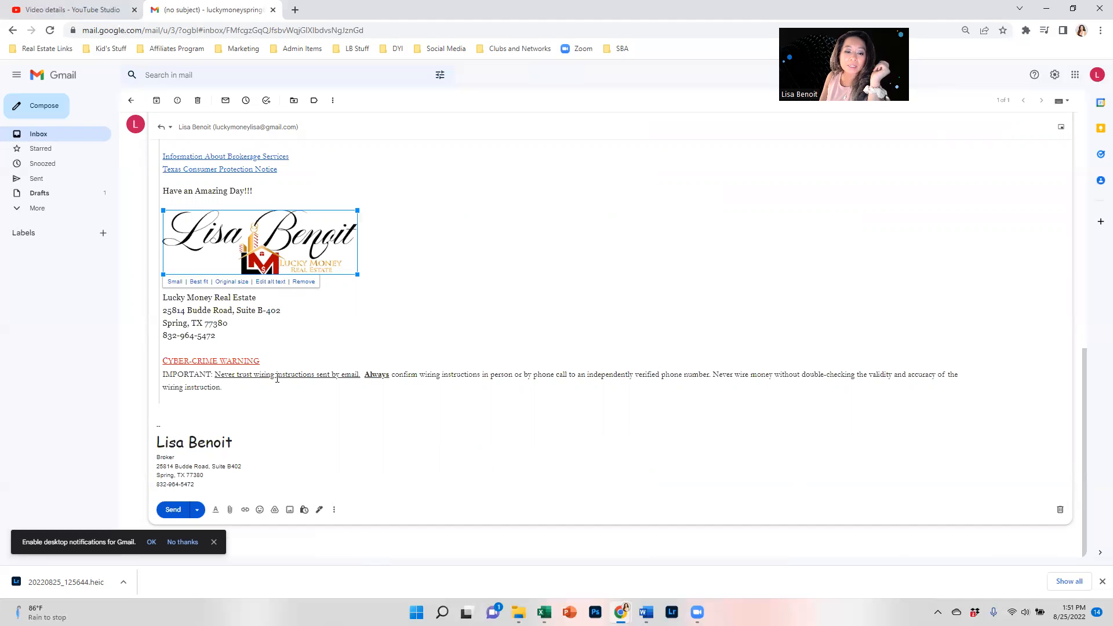
left_click(221, 385)
key("ctrl+a")
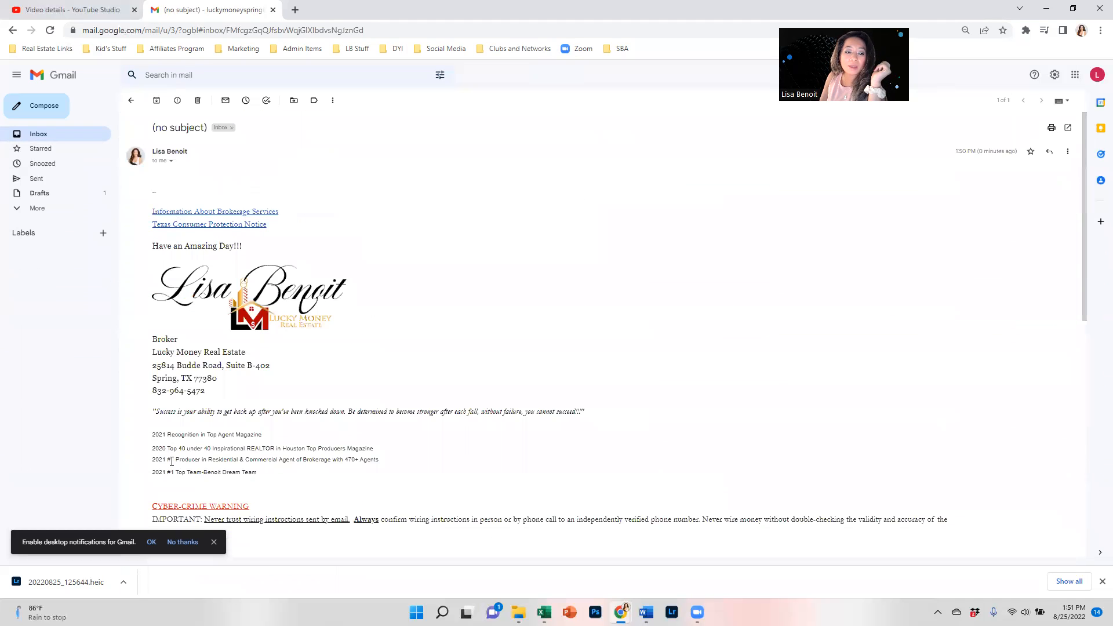
Select the received email's signature from the brokerage links down and copy it.
scroll(208, 363, "down", 4)
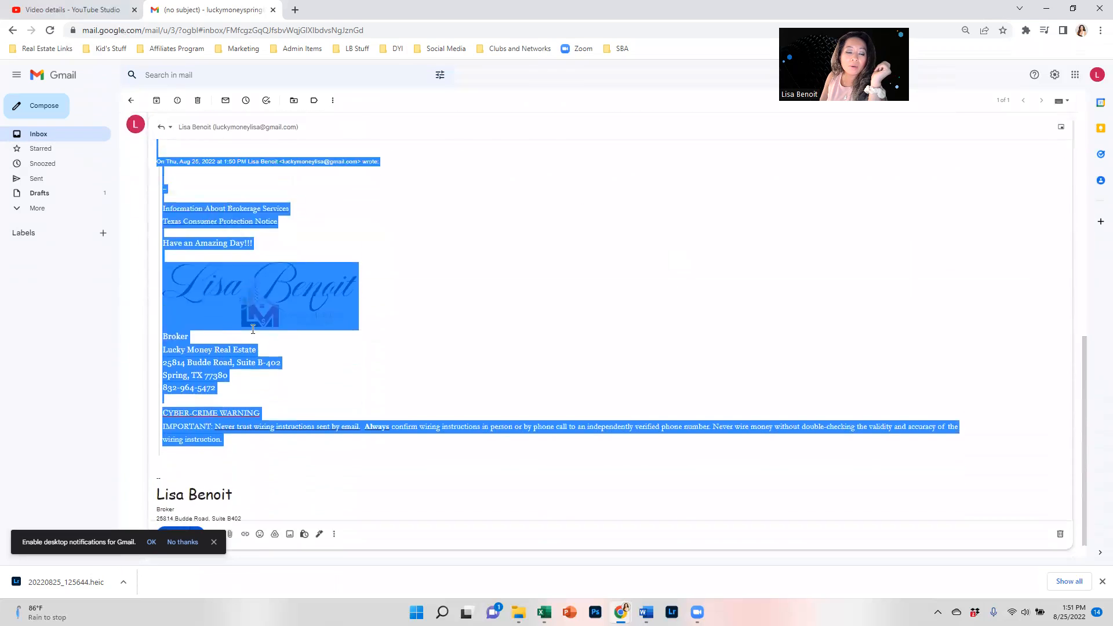
scroll(254, 335, "up", 5)
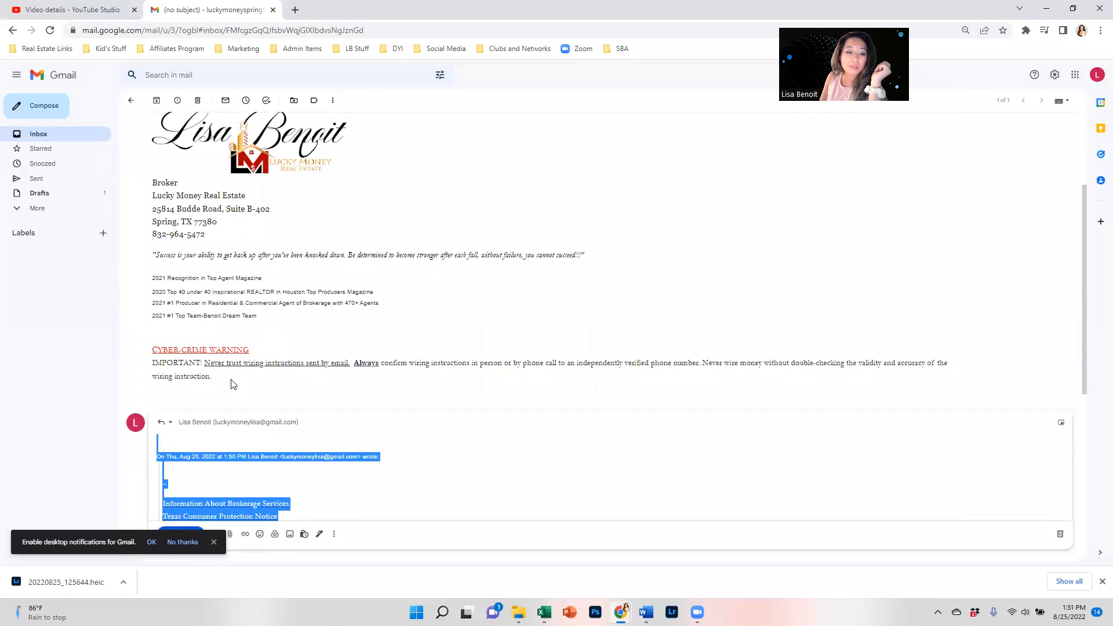
left_click_drag(234, 386, 177, 137)
scroll(188, 151, "up", 1)
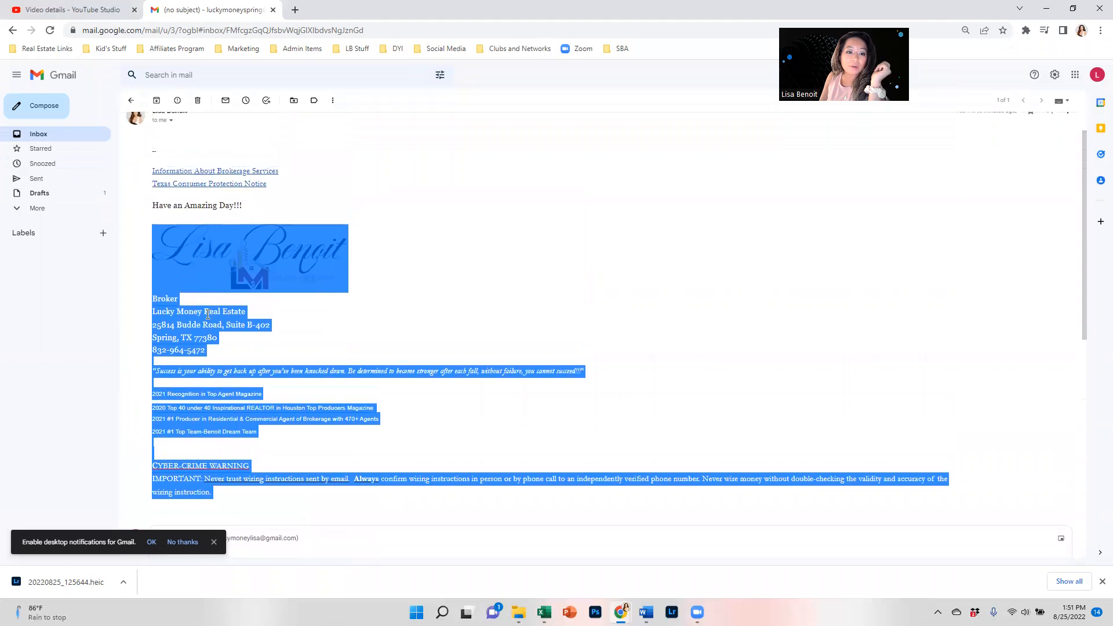
left_click_drag(182, 250, 149, 174)
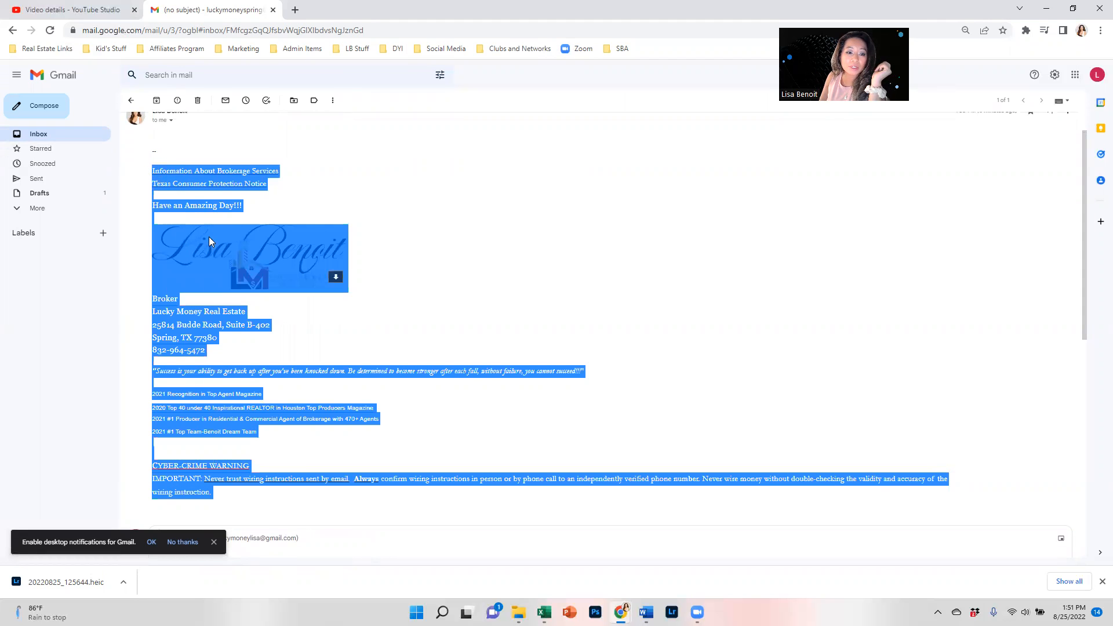
right_click(208, 238)
left_click(257, 274)
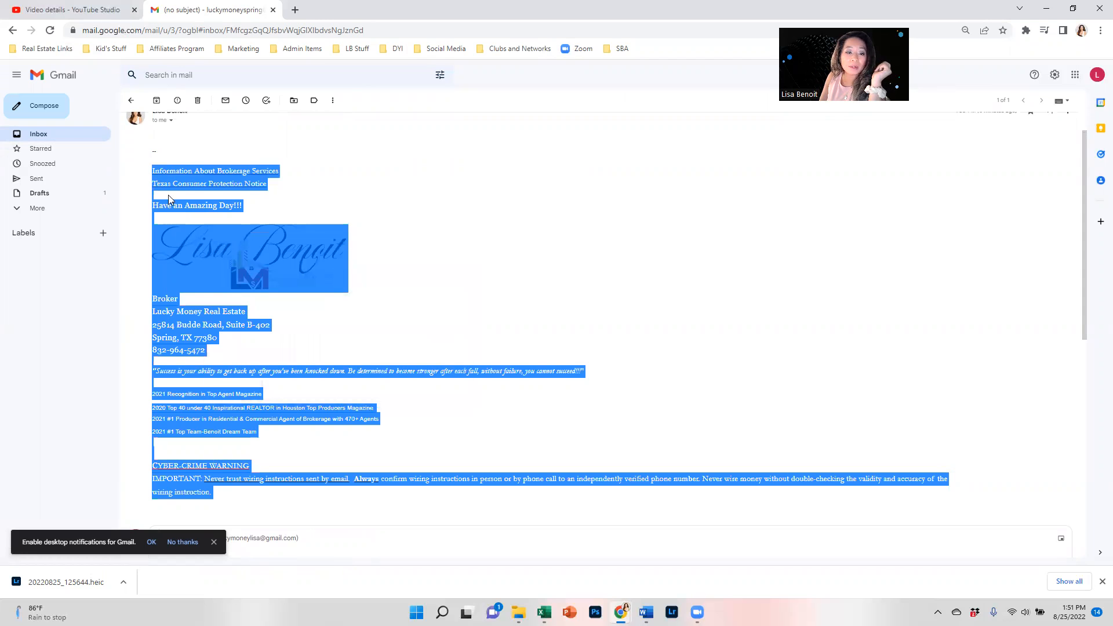
right_click(195, 238)
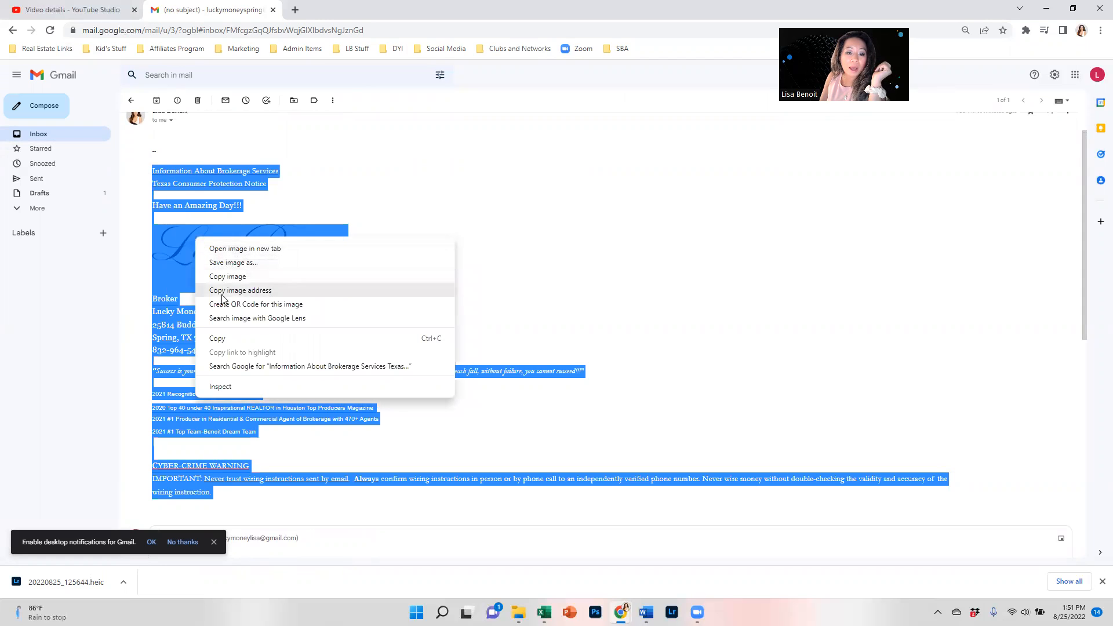
left_click(219, 339)
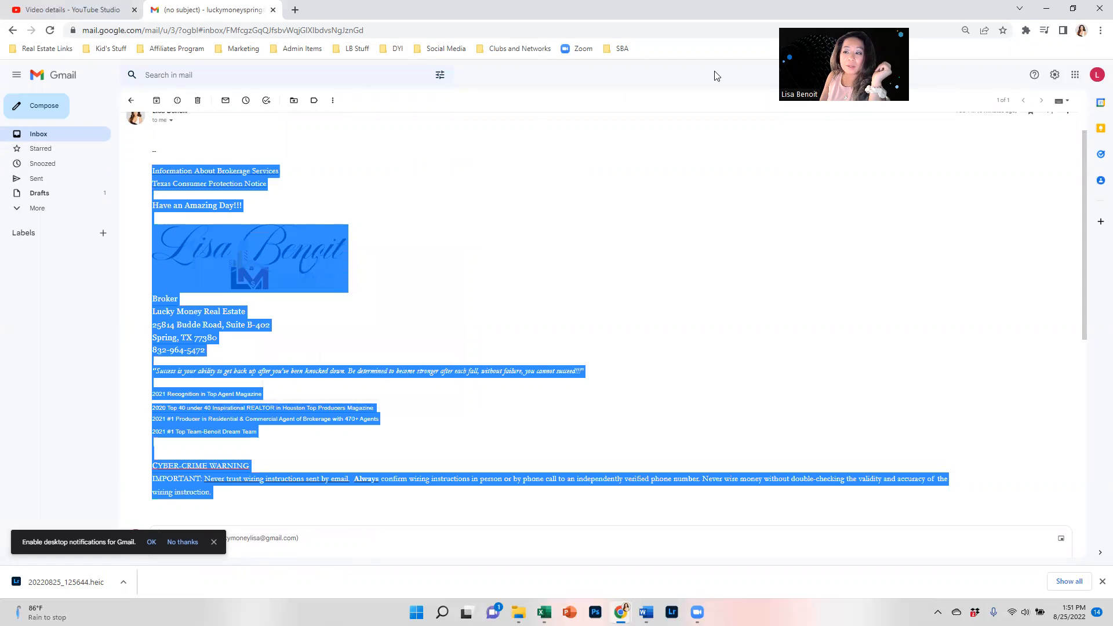
left_click(1062, 77)
Create a new signature named 'Fancy Signature'.
left_click(1021, 126)
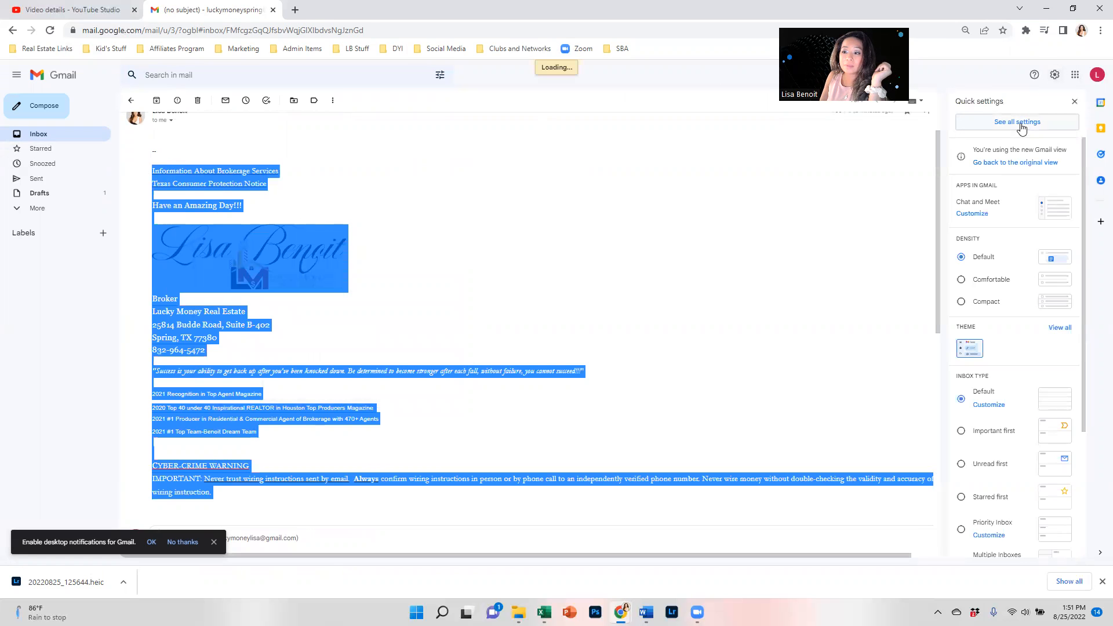
scroll(361, 319, "down", 15)
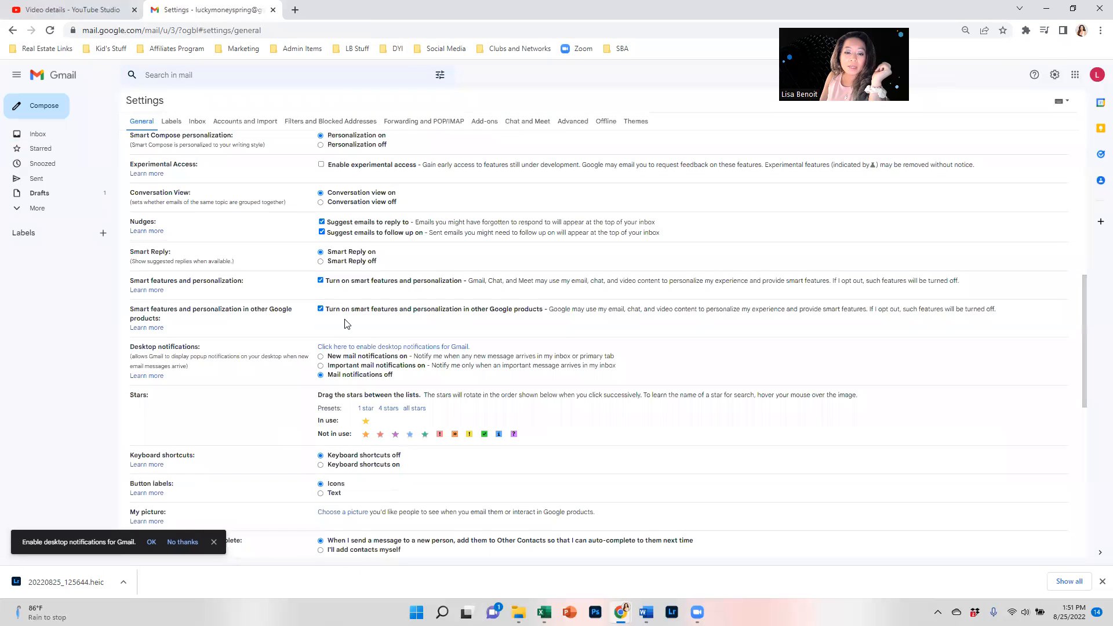
left_click(357, 326)
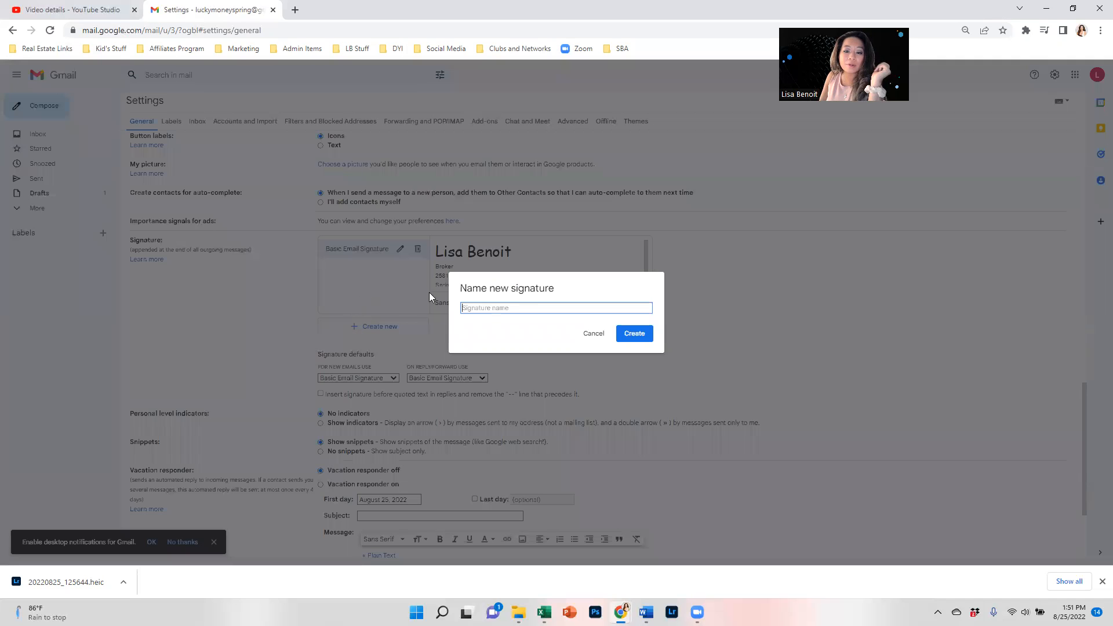
type("Fancy Signature")
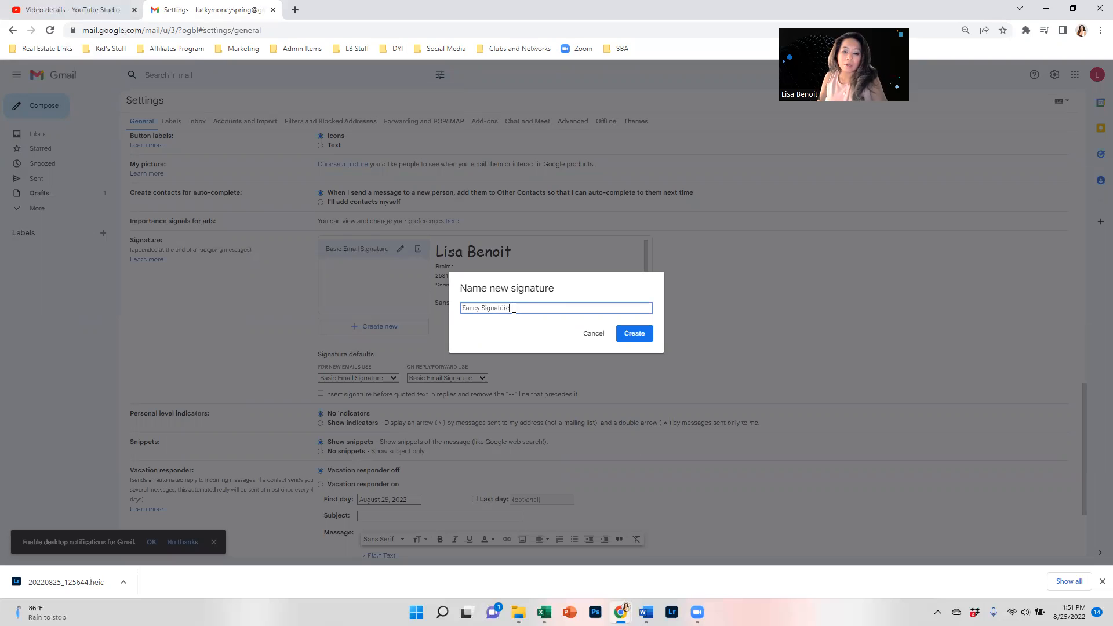
left_click(638, 333)
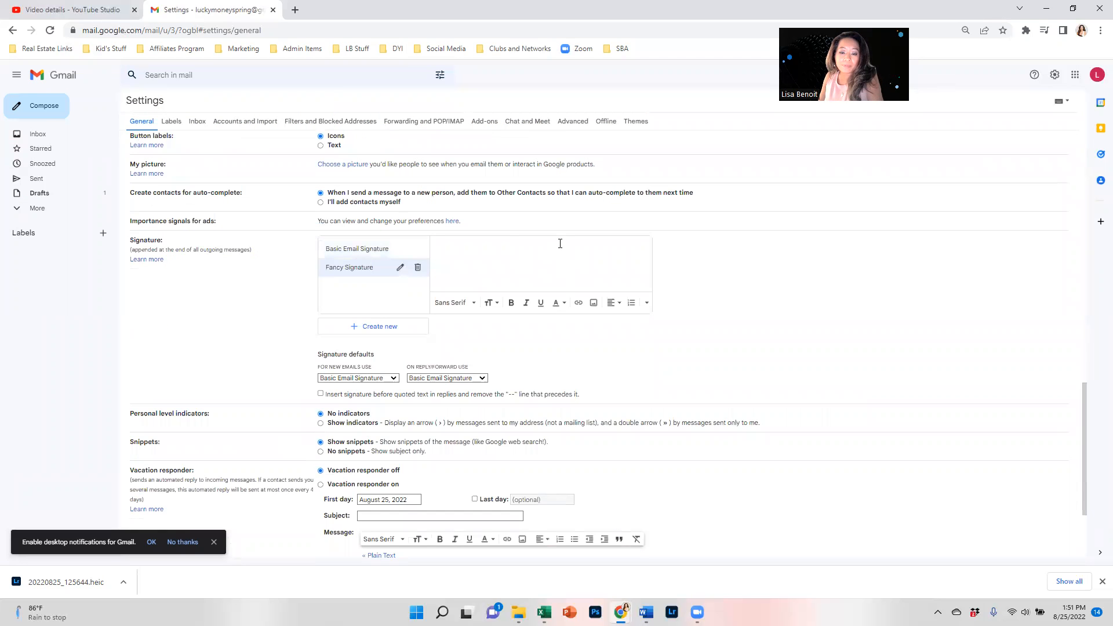
Paste the copied brokerage signature into Fancy Signature and save the settings.
key("ctrl+v")
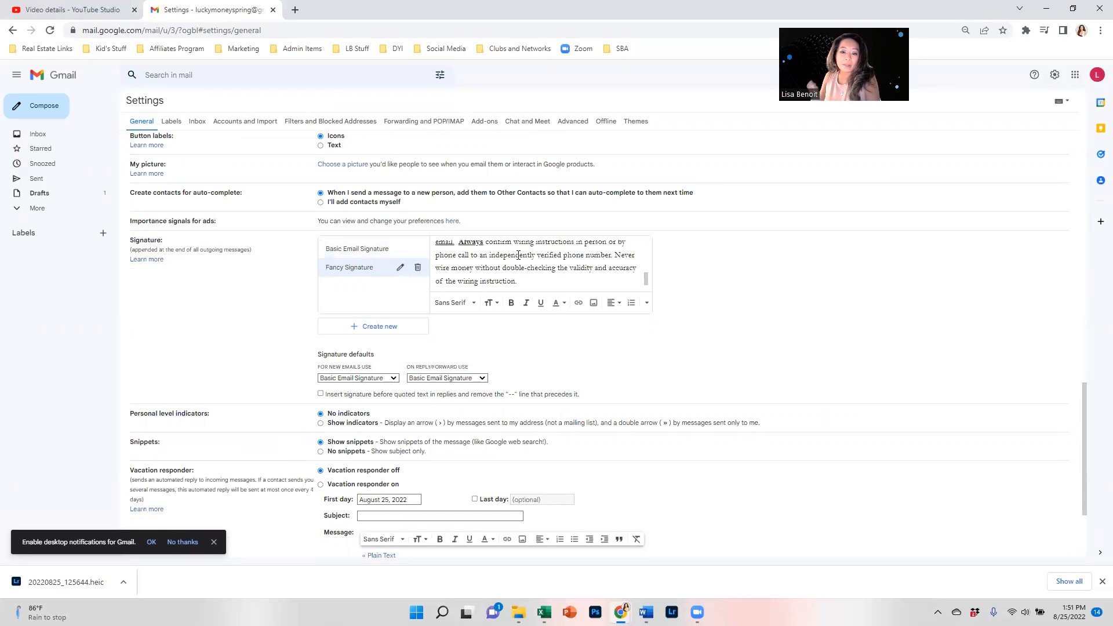
scroll(498, 388, "up", 2)
left_click_drag(646, 395, 646, 361)
scroll(641, 360, "down", 3)
scroll(755, 420, "down", 3)
scroll(754, 420, "down", 1)
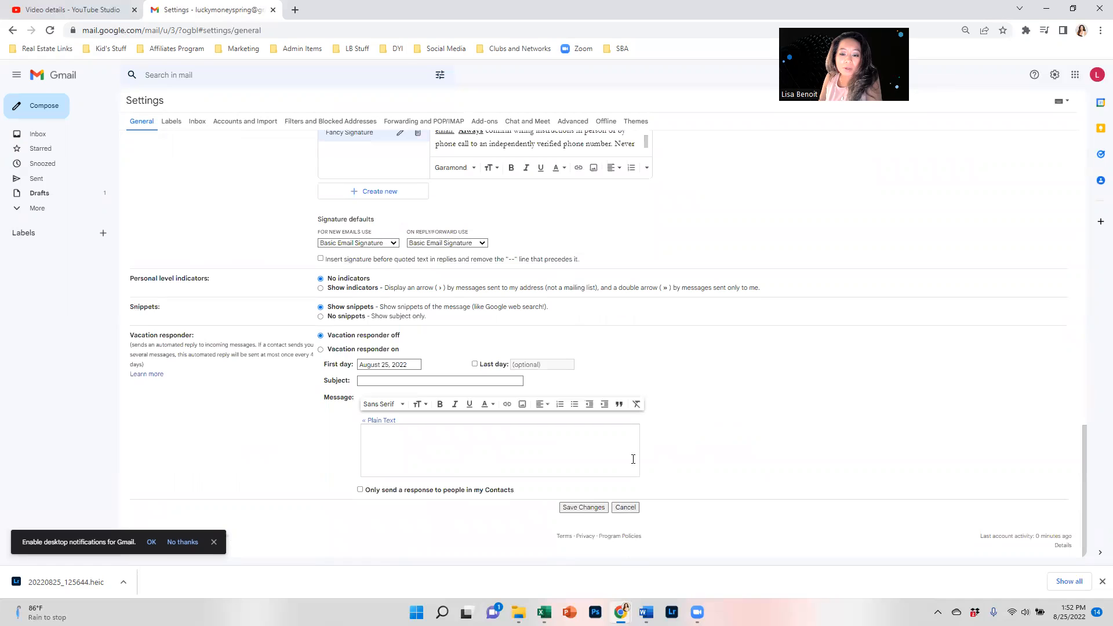
left_click(581, 510)
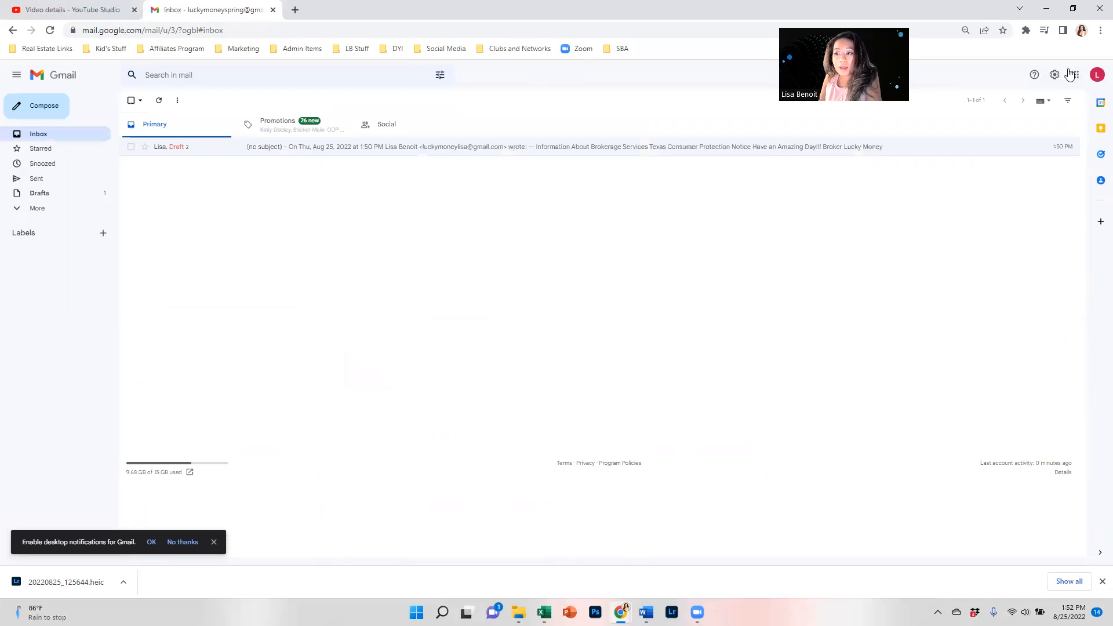
Set Fancy Signature as the default signature for new emails.
left_click(40, 109)
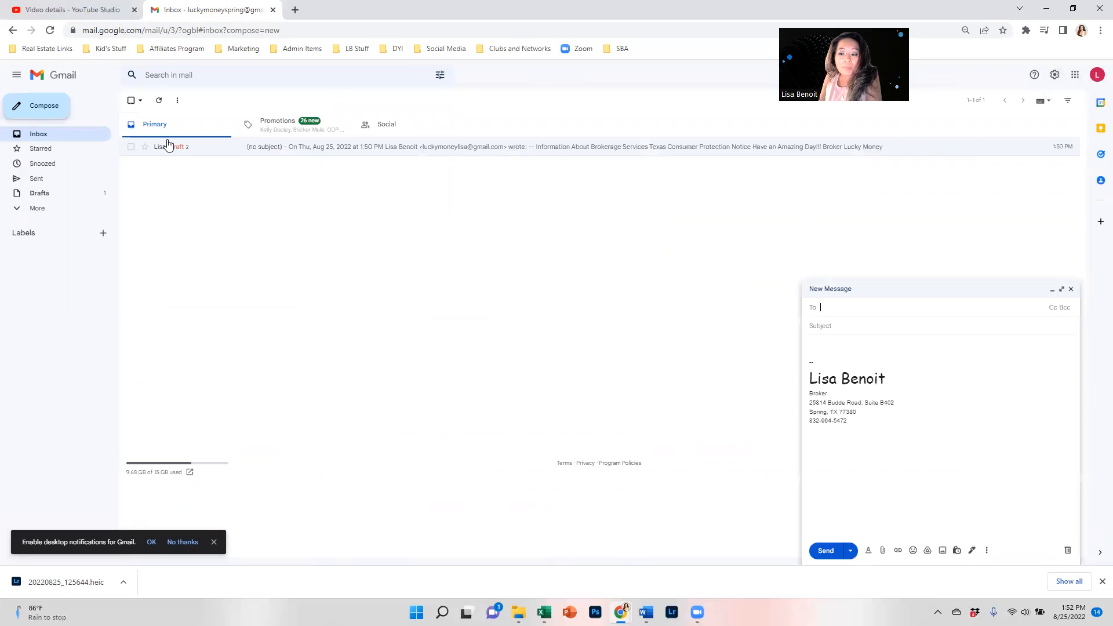
left_click(1055, 74)
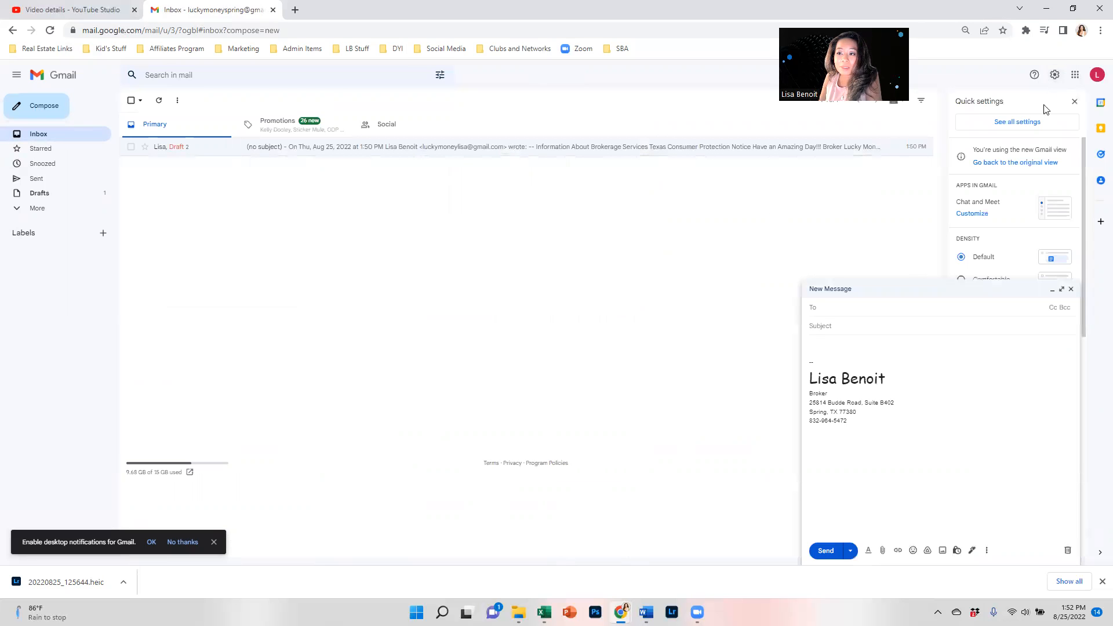
left_click(1022, 121)
scroll(350, 363, "down", 15)
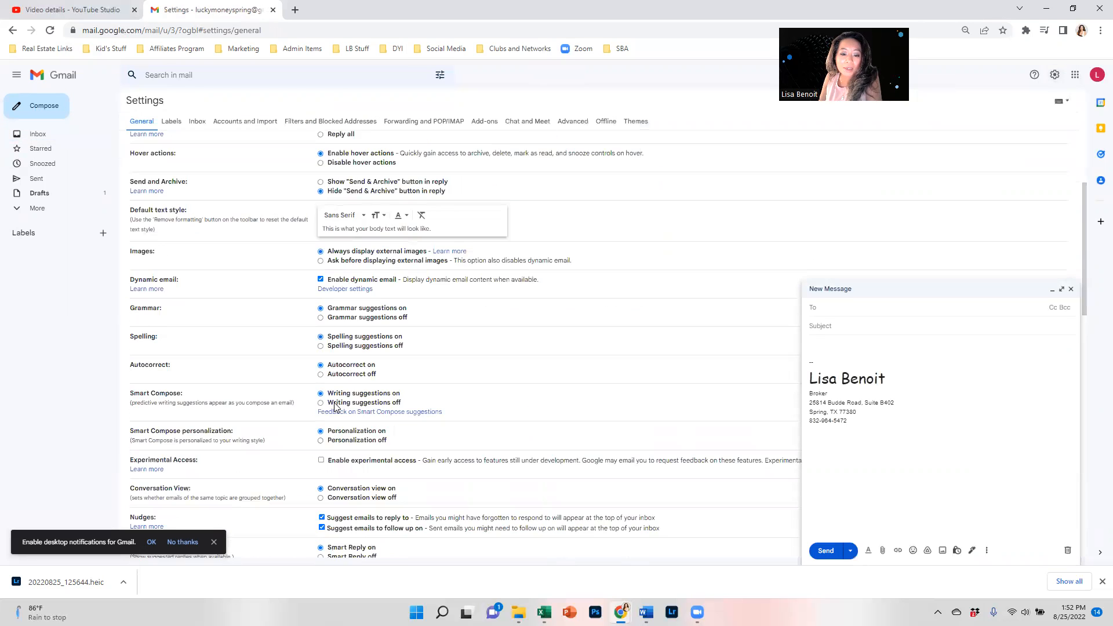
left_click(369, 378)
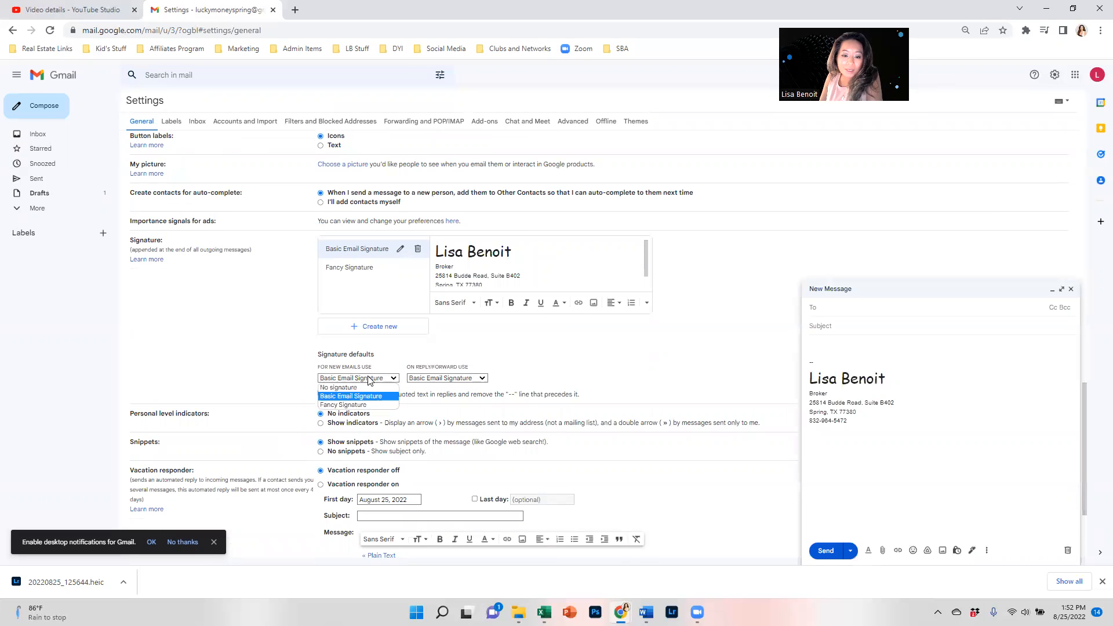
left_click(367, 405)
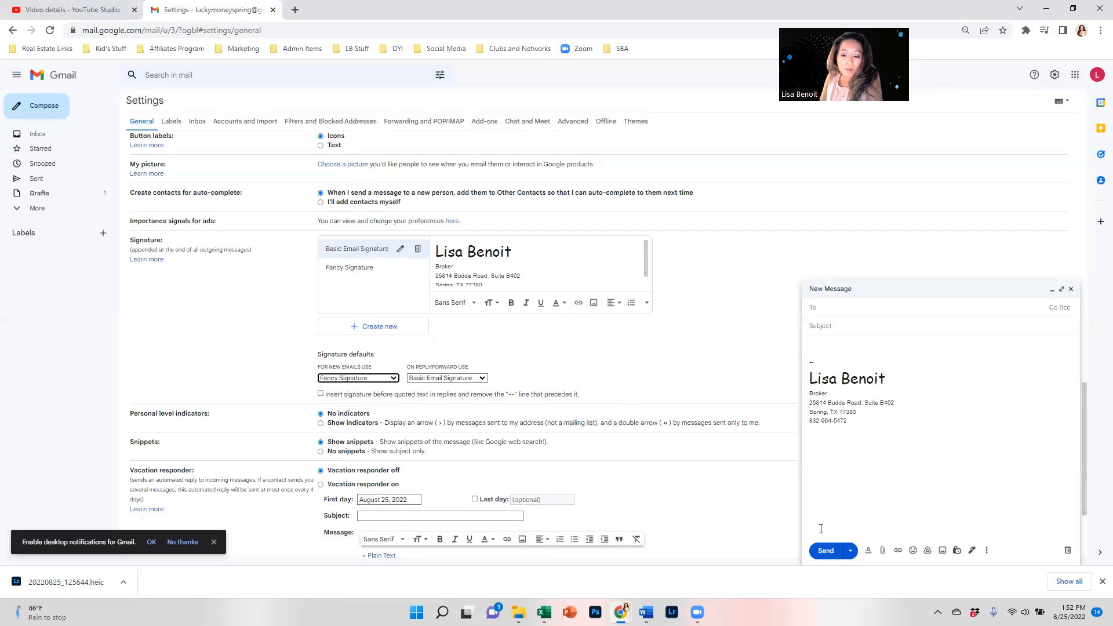
Minimize the draft, save the settings, and start a new message showing Fancy Signature.
left_click(1052, 289)
scroll(520, 376, "down", 3)
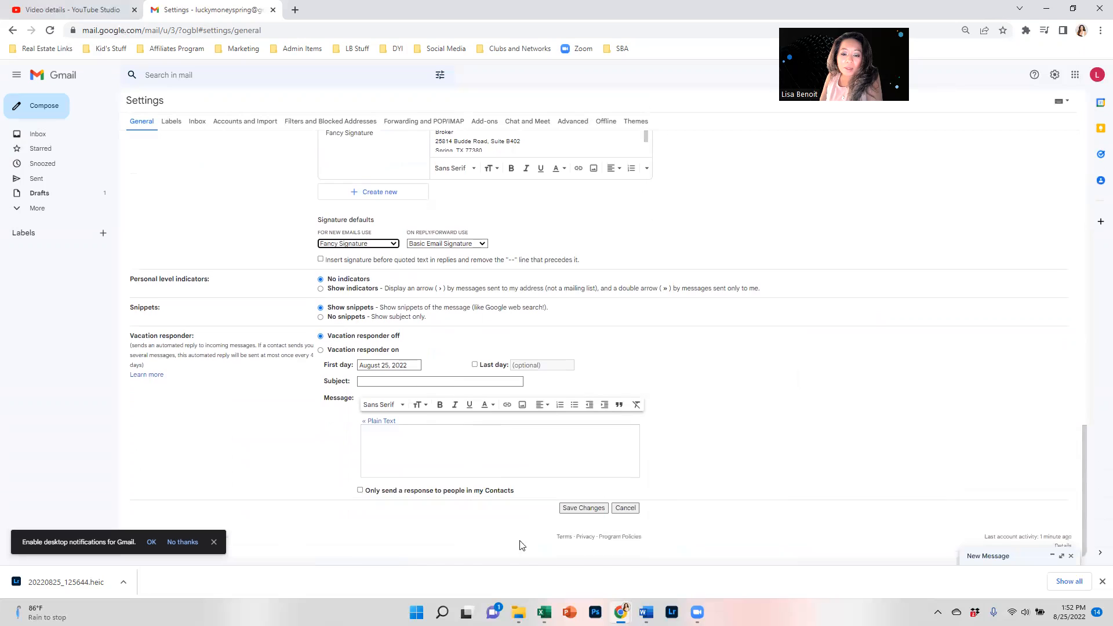
left_click(583, 508)
left_click(47, 104)
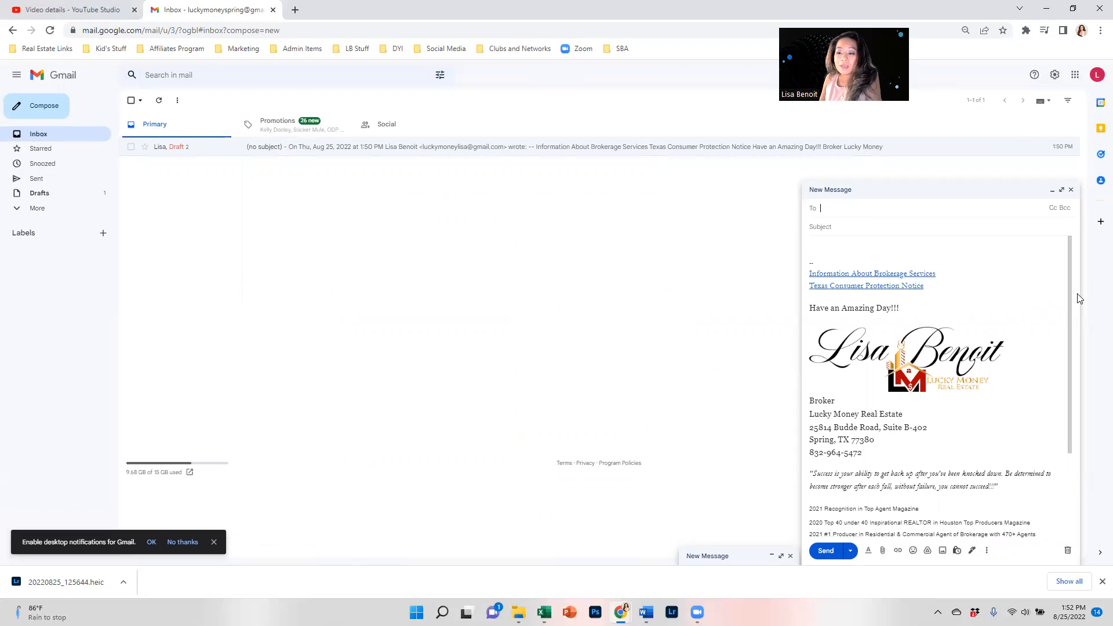
Close the Fancy Signature test message and open the Google apps launcher.
scroll(1011, 352, "down", 3)
scroll(986, 371, "up", 3)
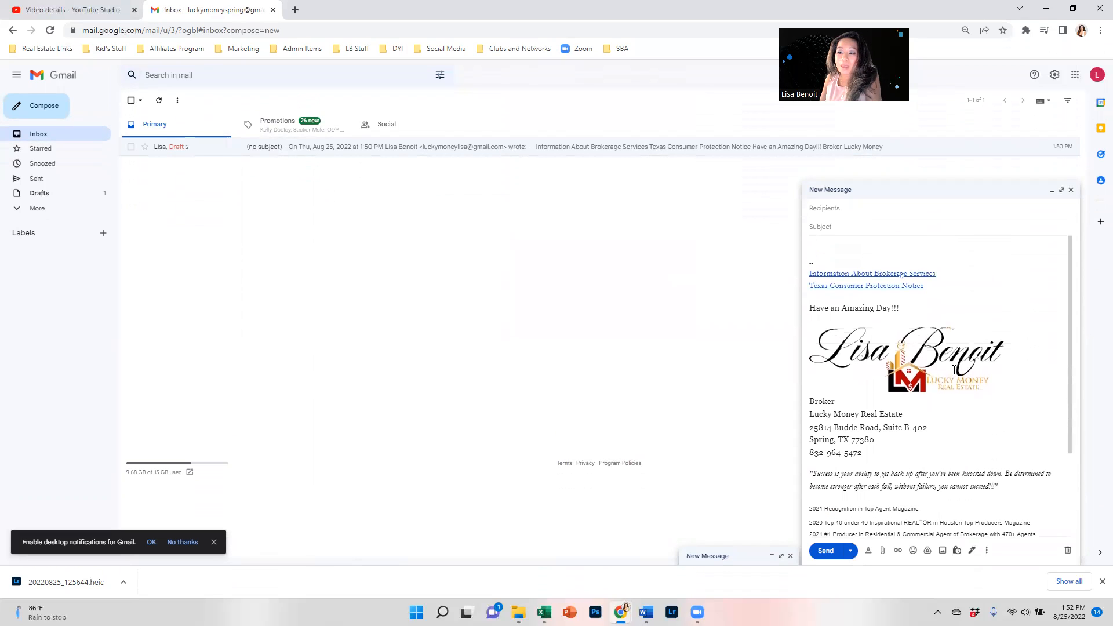
left_click(1071, 191)
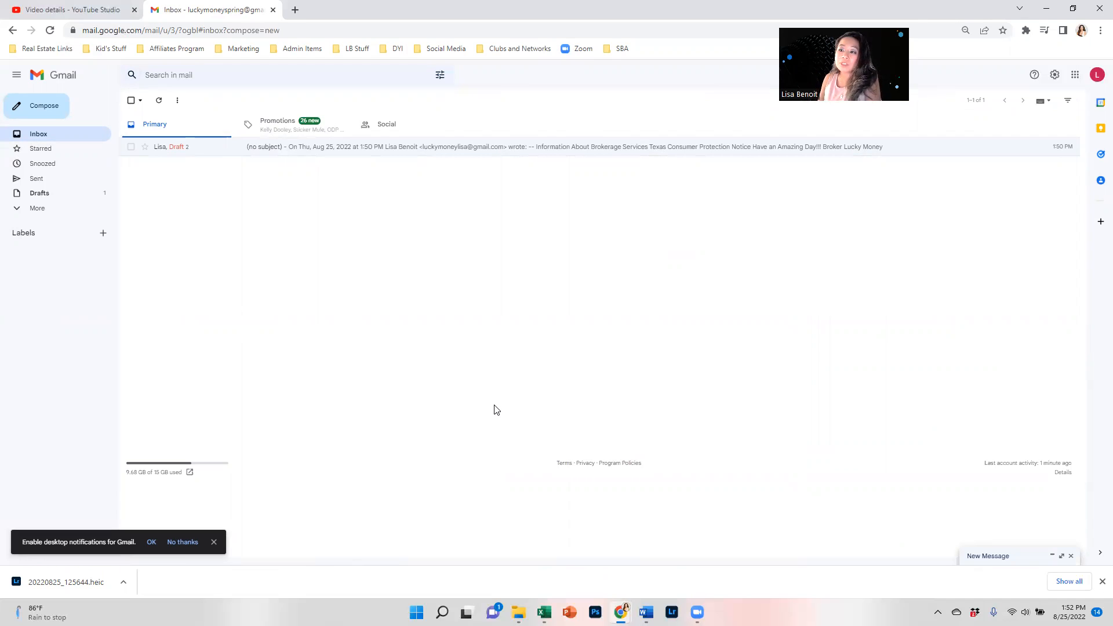
left_click(1060, 76)
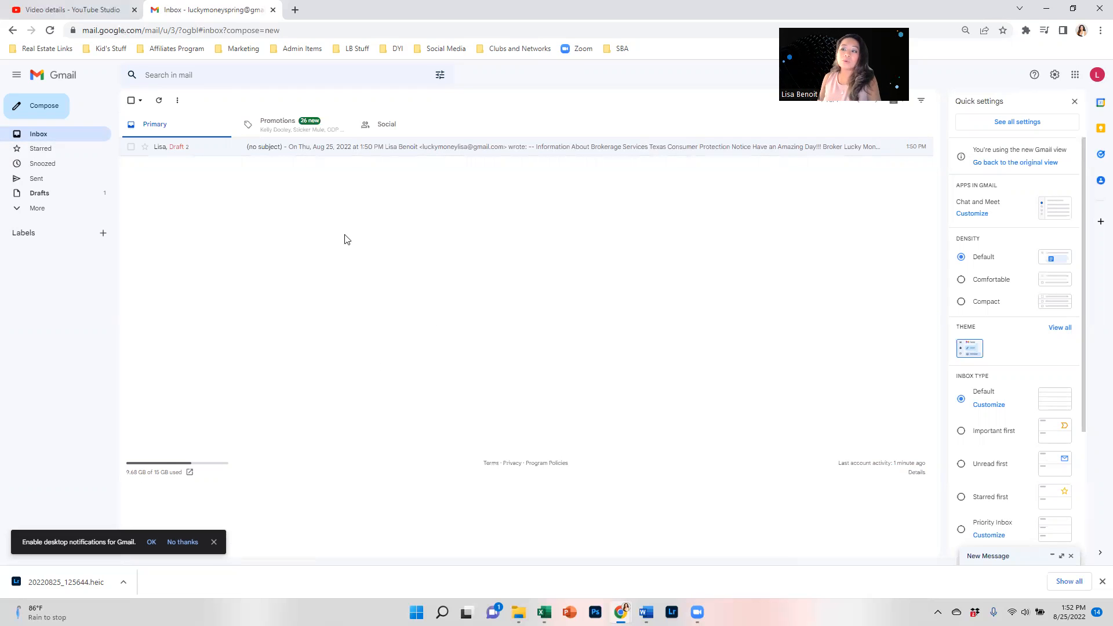
left_click(1075, 75)
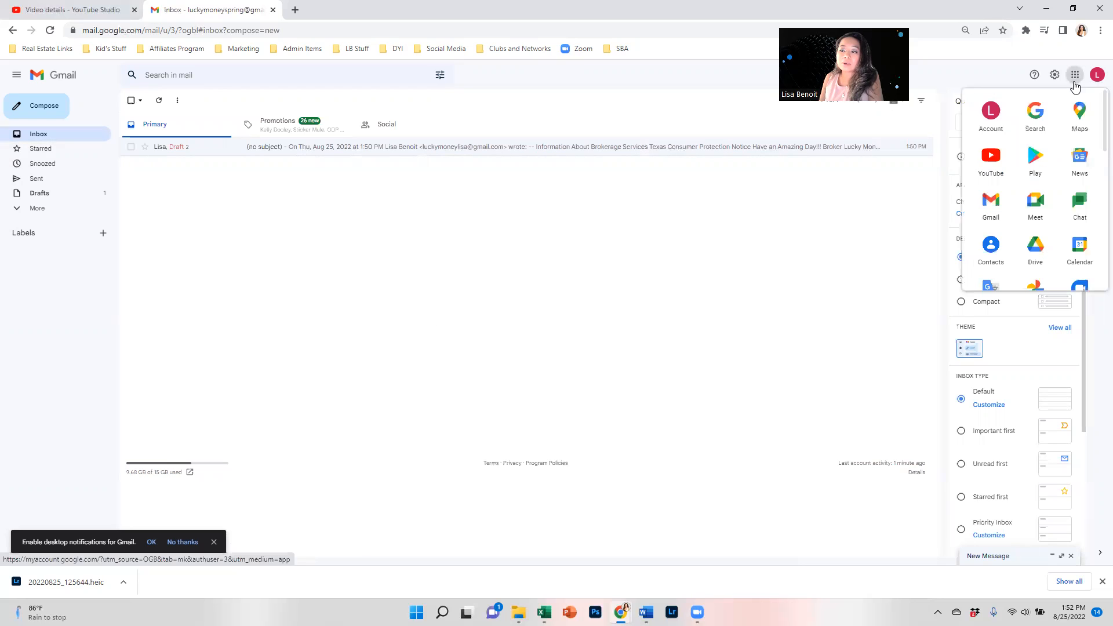
Upload the Copy of Email signatures .jpg image from Downloads to My Drive.
left_click(1048, 247)
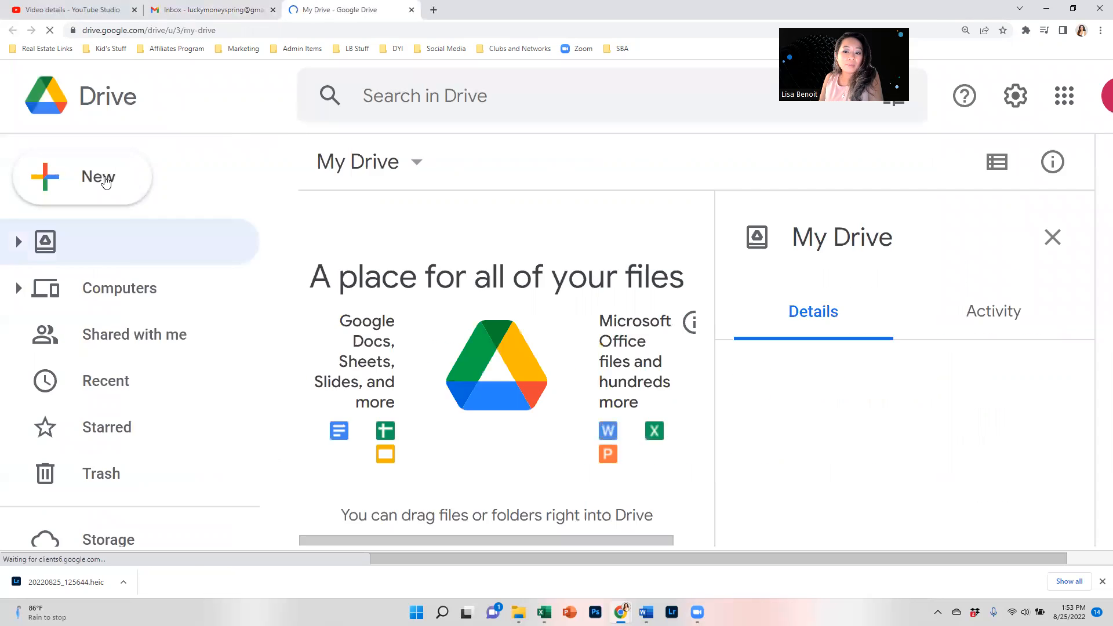
left_click(101, 178)
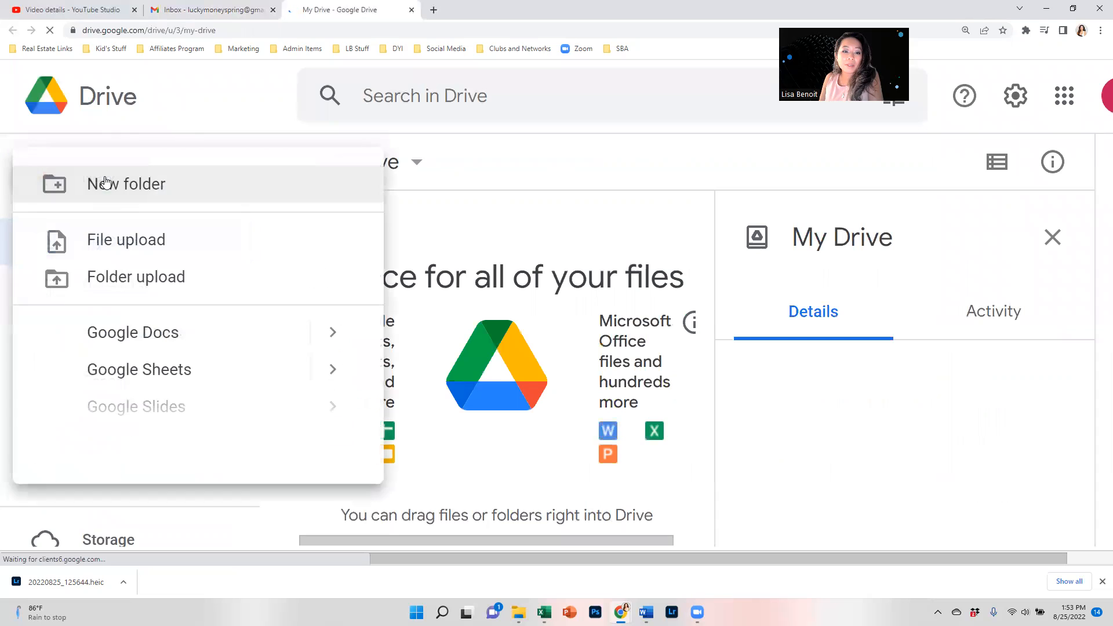
left_click(121, 248)
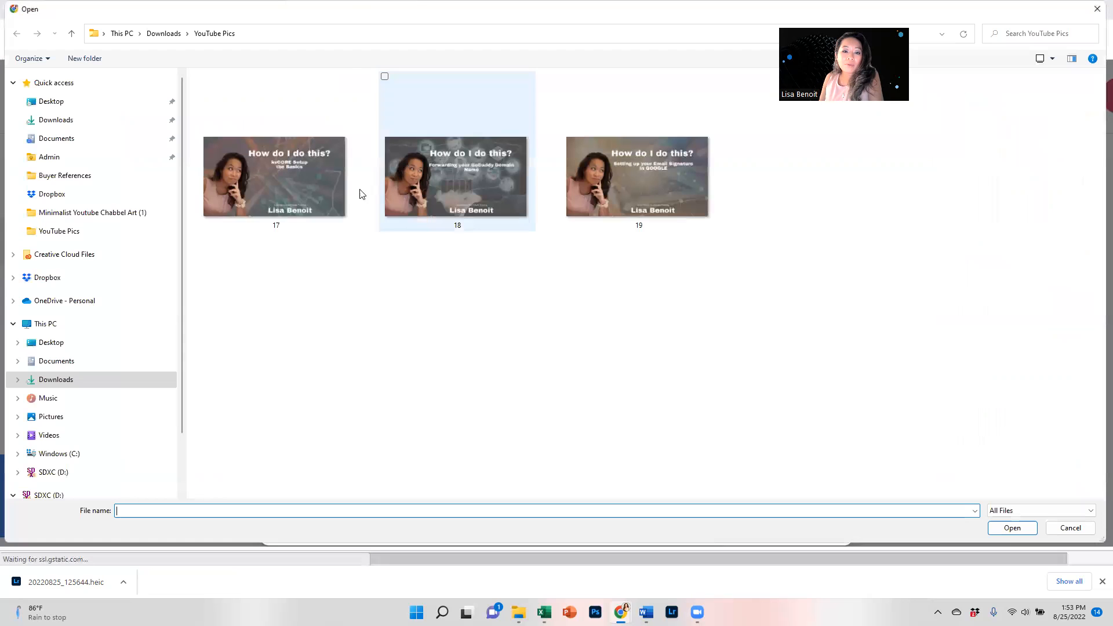
left_click(161, 118)
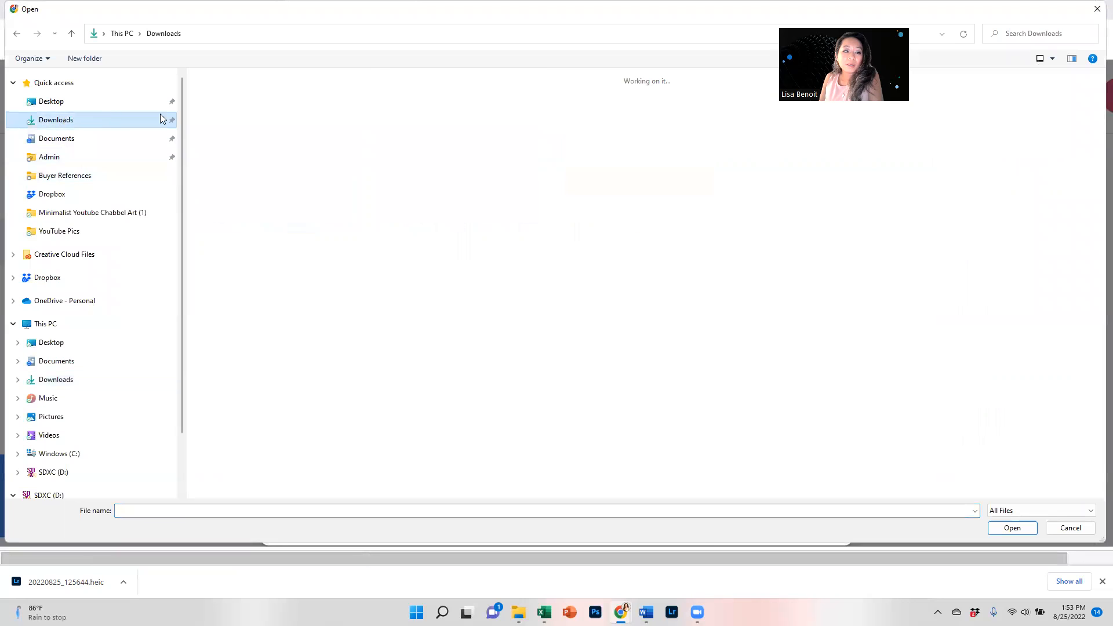
double_click(229, 123)
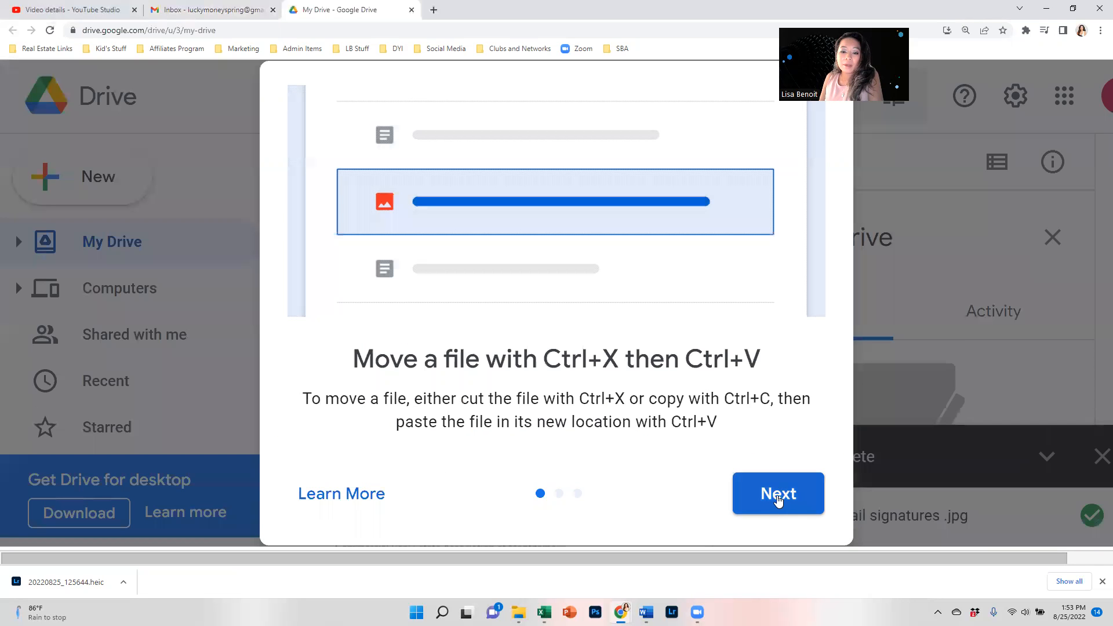
left_click(778, 494)
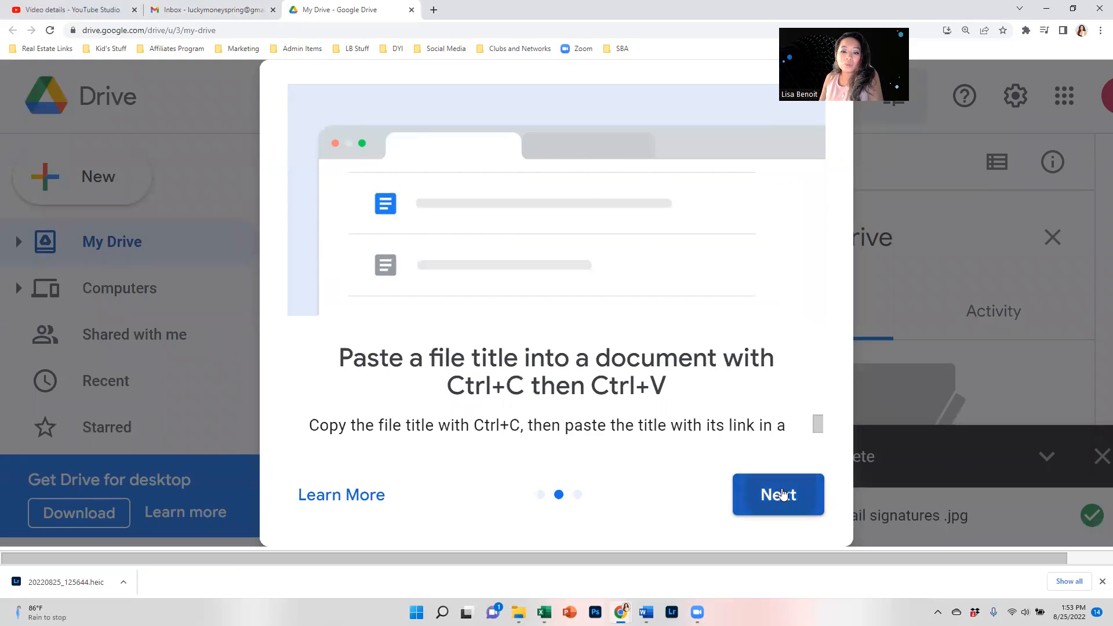
left_click(780, 495)
left_click(778, 494)
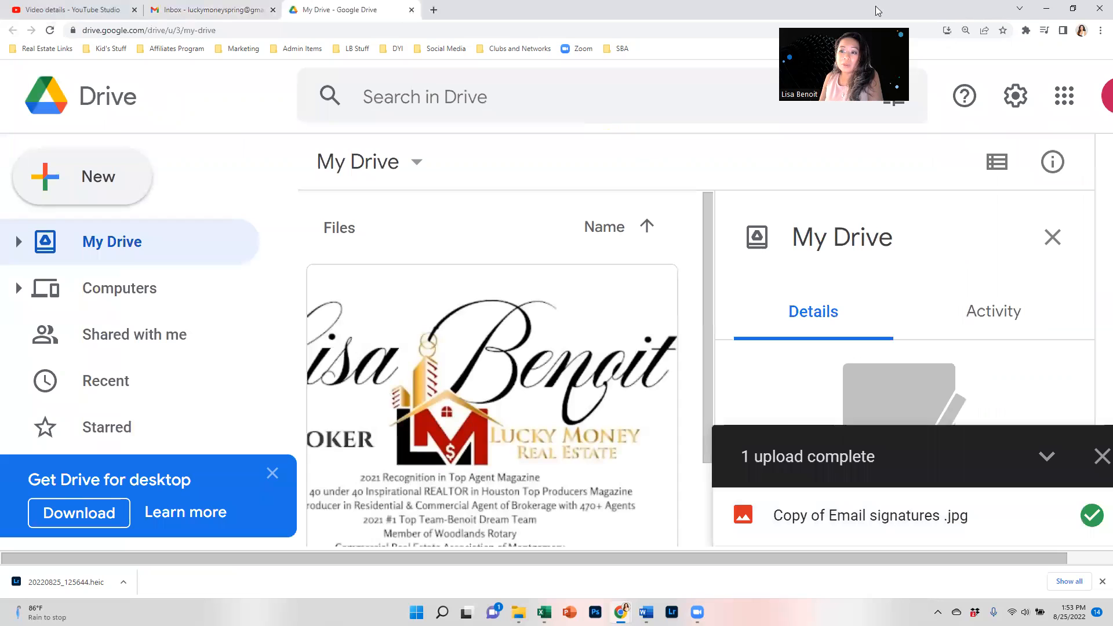
Open Gmail in a new tab from the Google apps grid.
left_click(1102, 99)
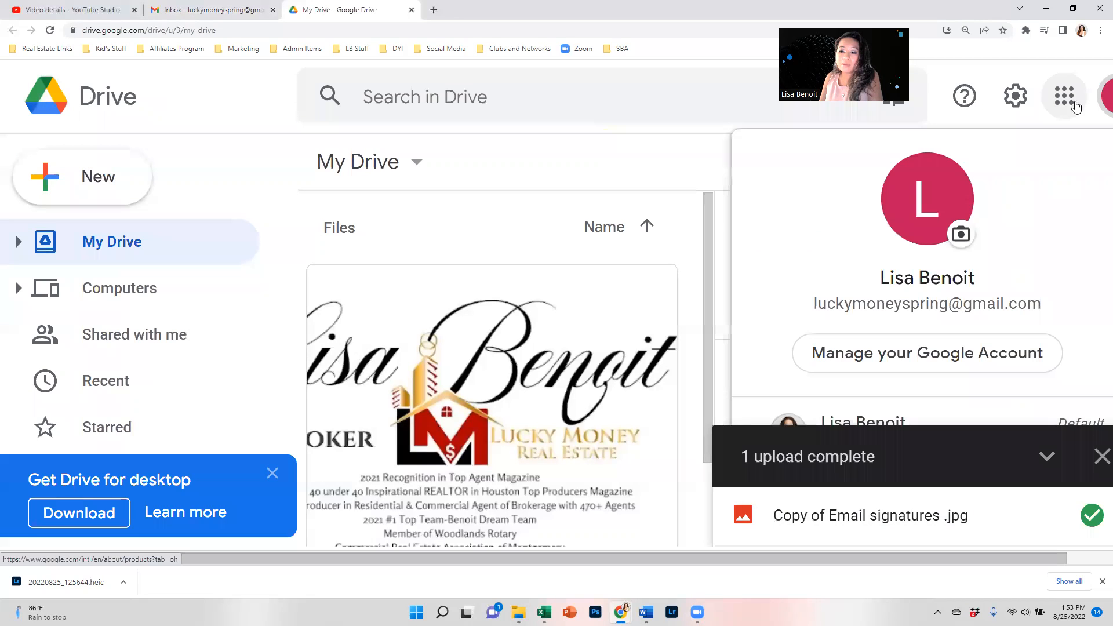
left_click(1080, 99)
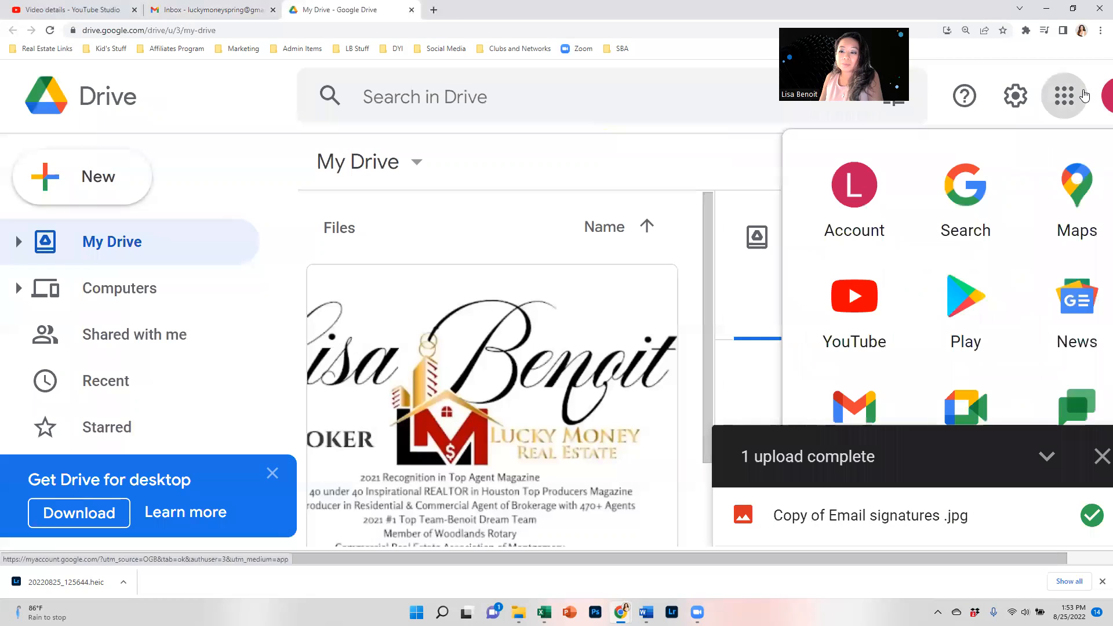
left_click(855, 408)
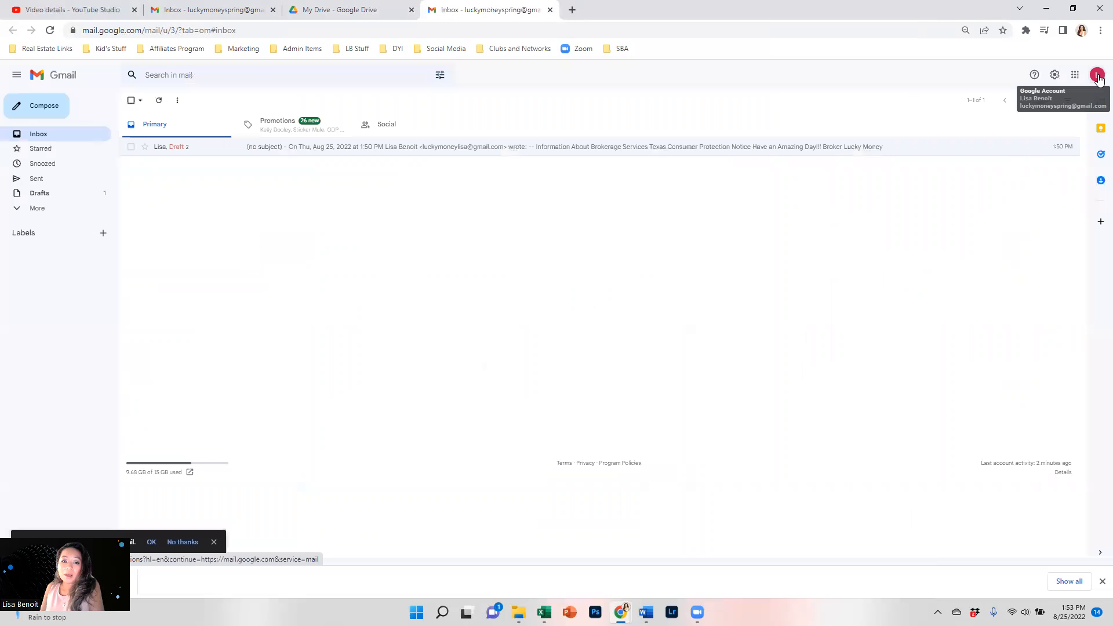
Create a new Gmail signature named 'Signature Box' from the full settings page.
left_click(1056, 77)
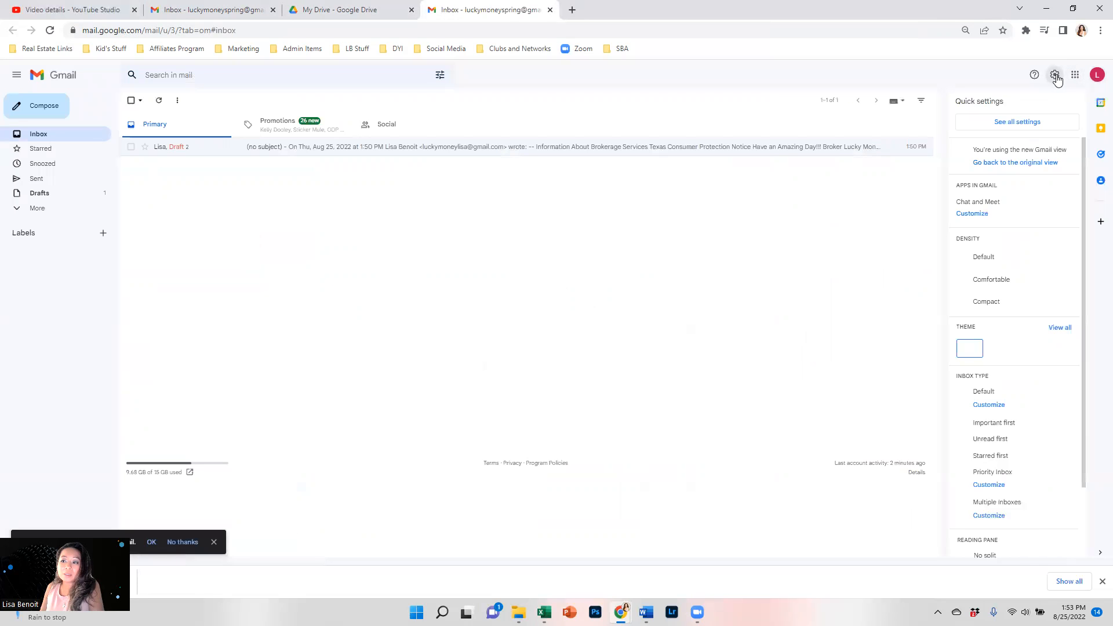
left_click(1024, 125)
scroll(356, 336, "down", 8)
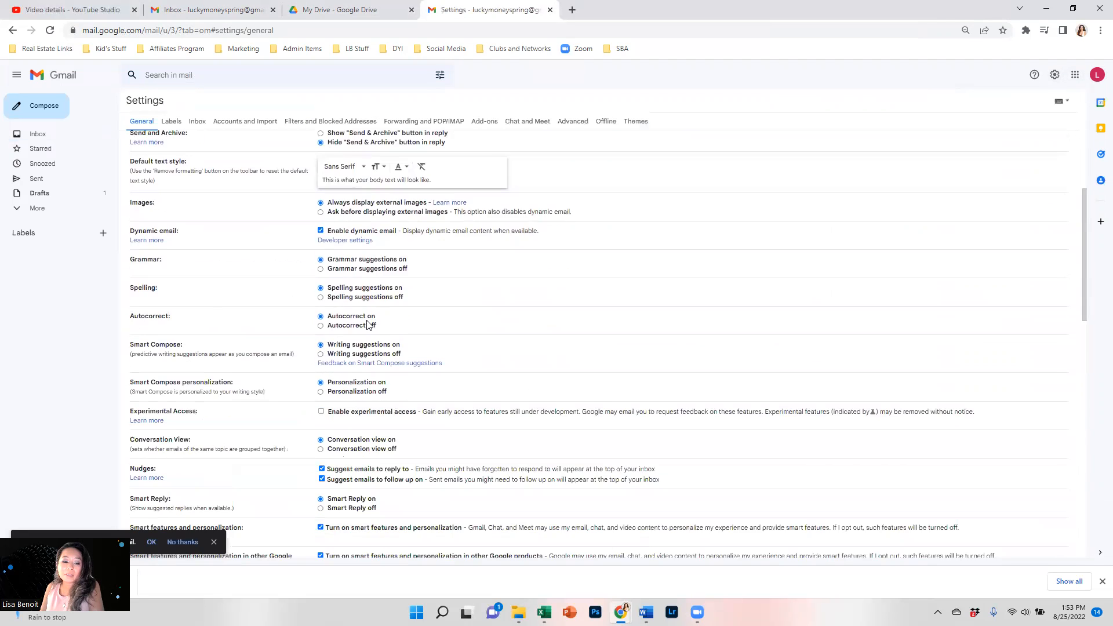
scroll(355, 335, "down", 7)
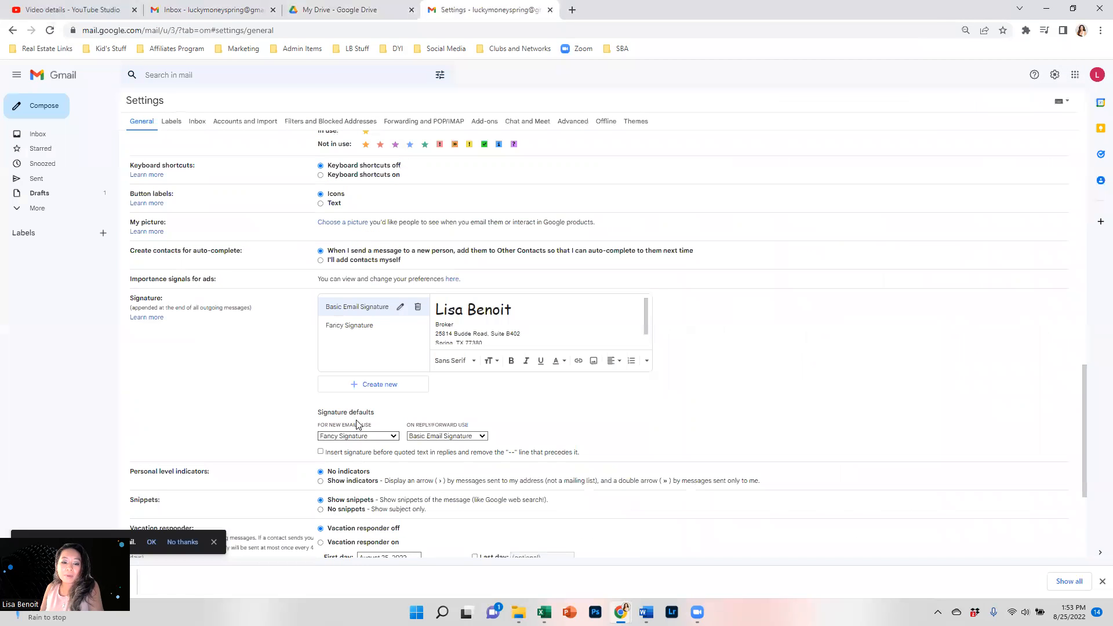
left_click(367, 385)
type("Signature Box")
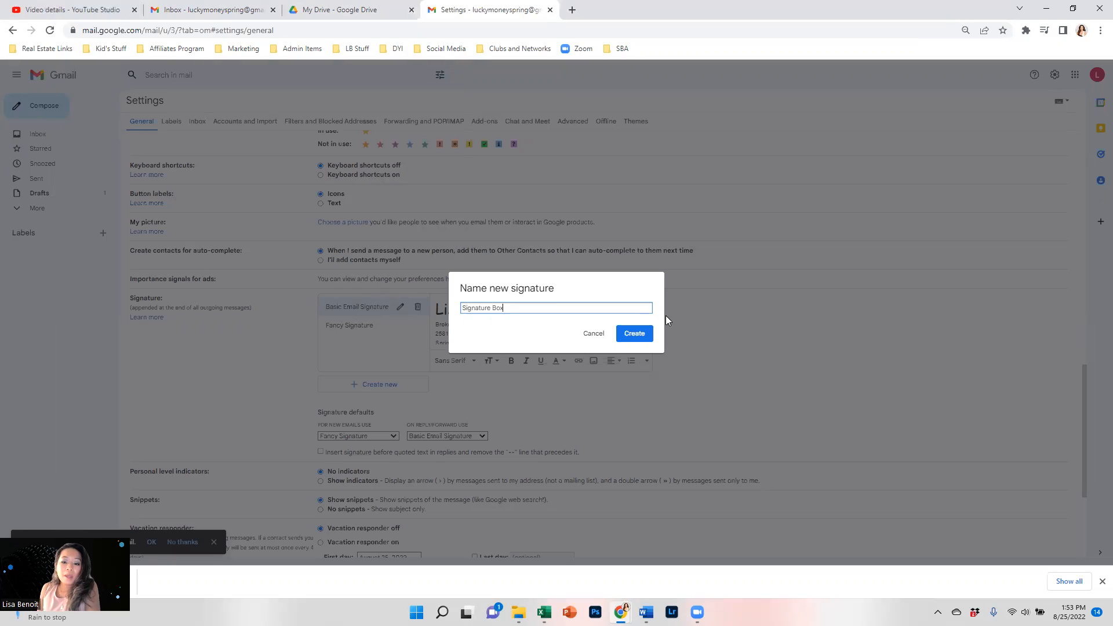
left_click(634, 333)
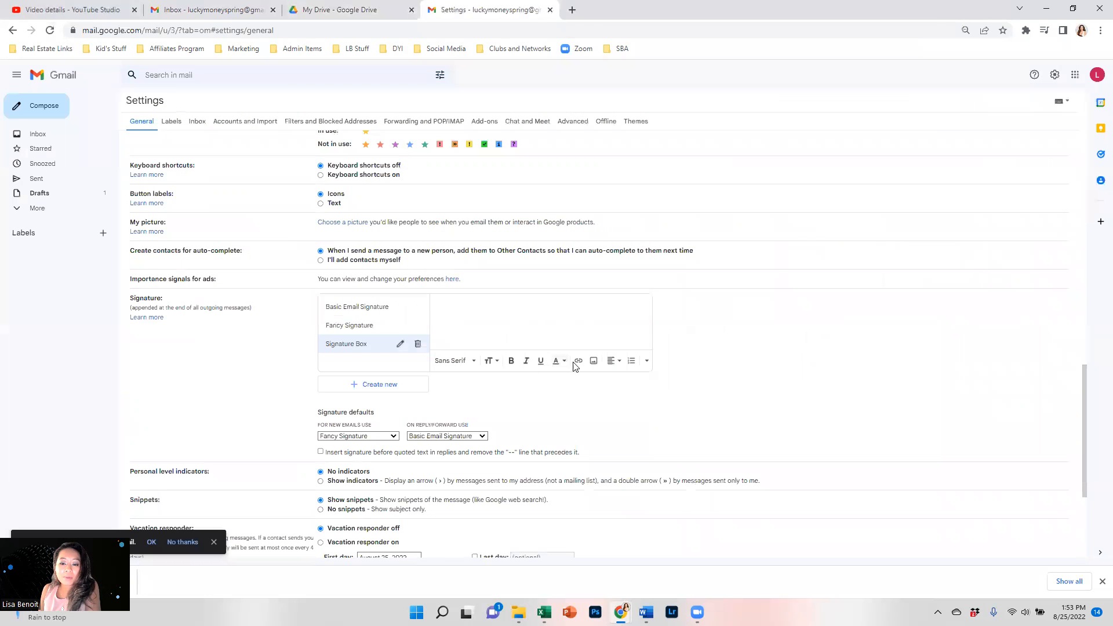
Insert the uploaded signature image from My Drive into it and save the settings.
left_click(593, 361)
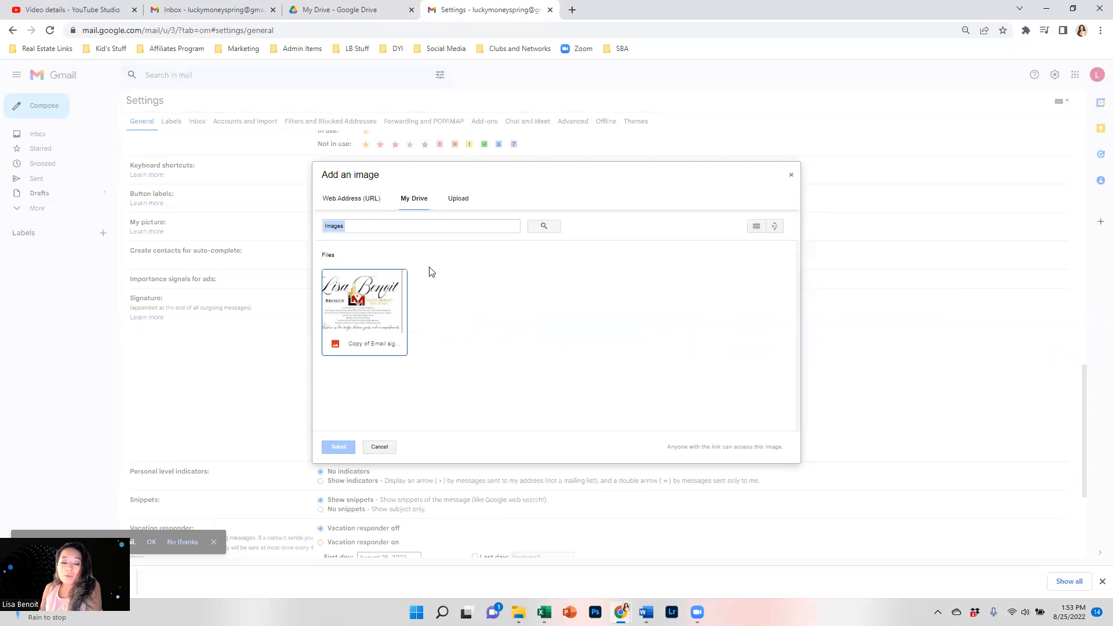
left_click(338, 317)
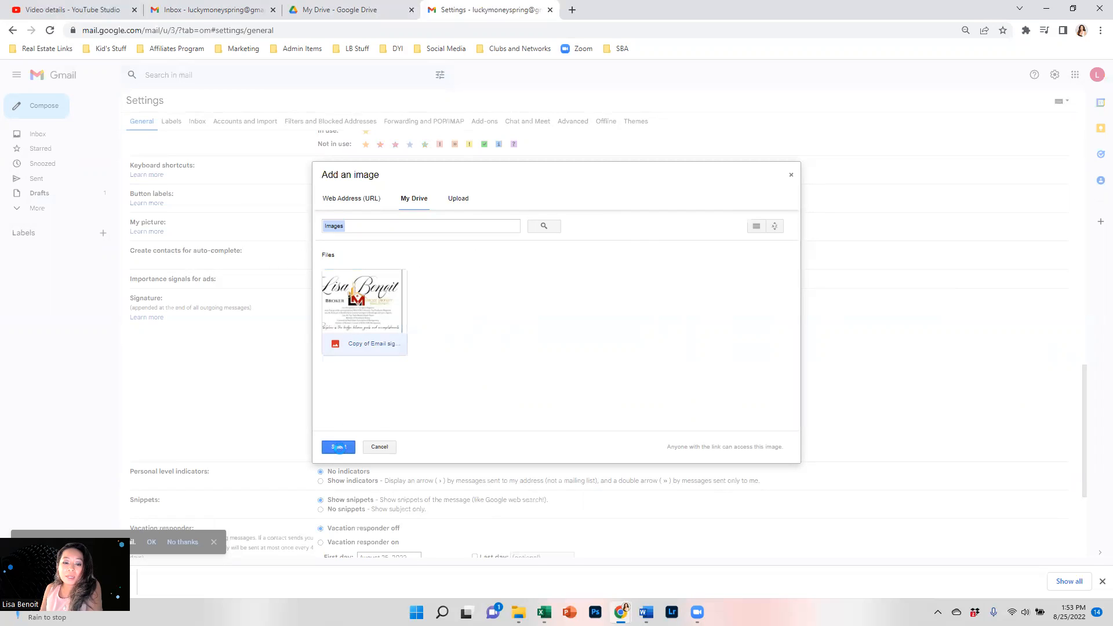
left_click(338, 447)
scroll(537, 320, "down", 3)
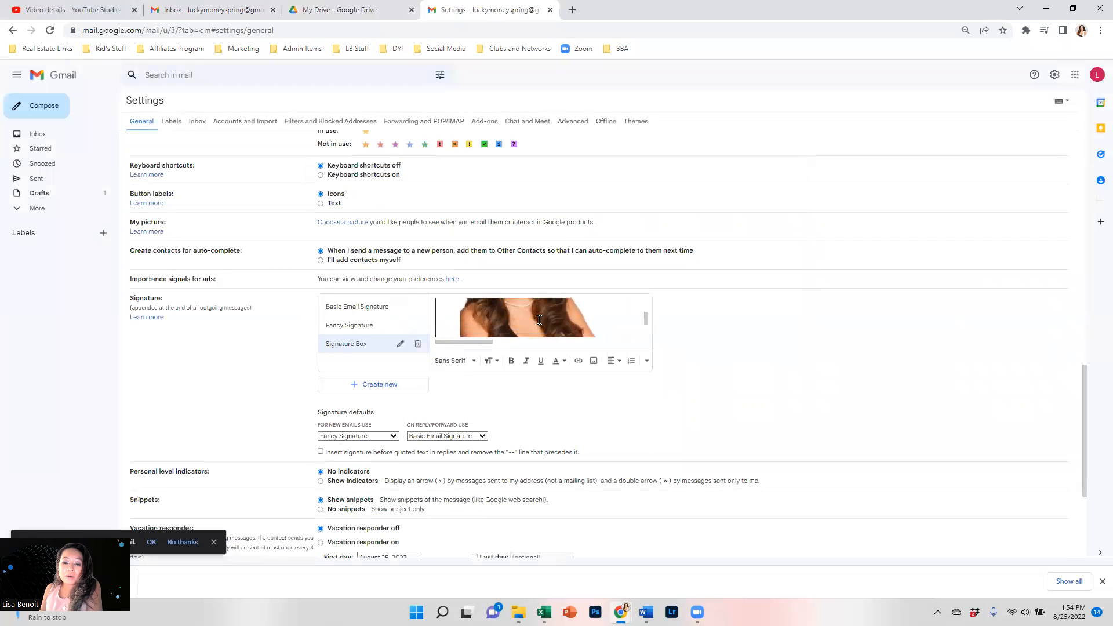
scroll(486, 452, "down", 3)
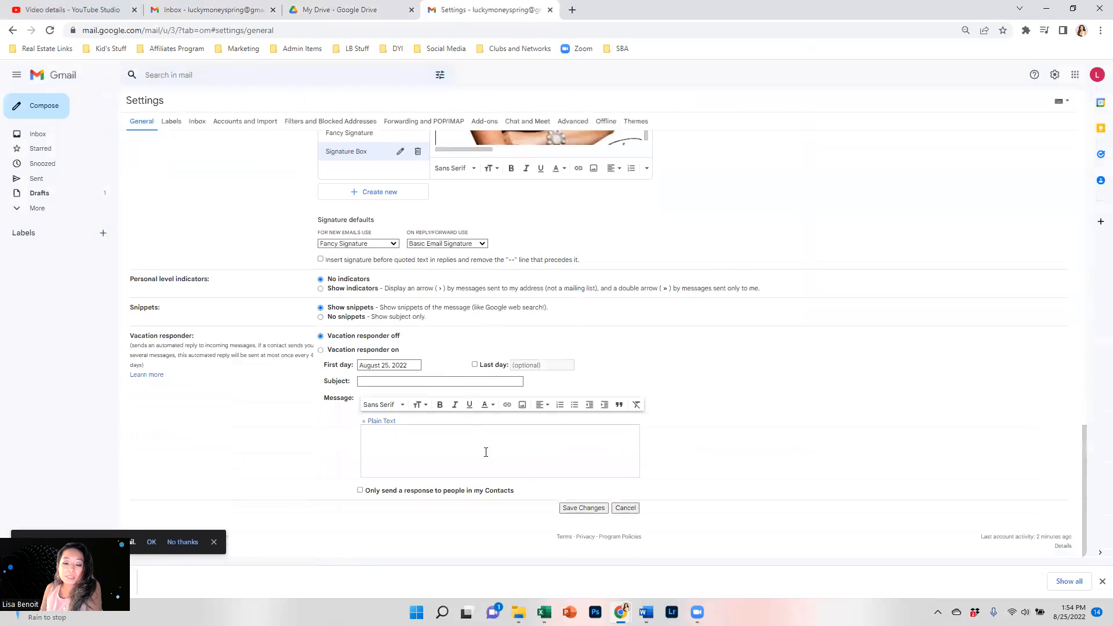
left_click(572, 508)
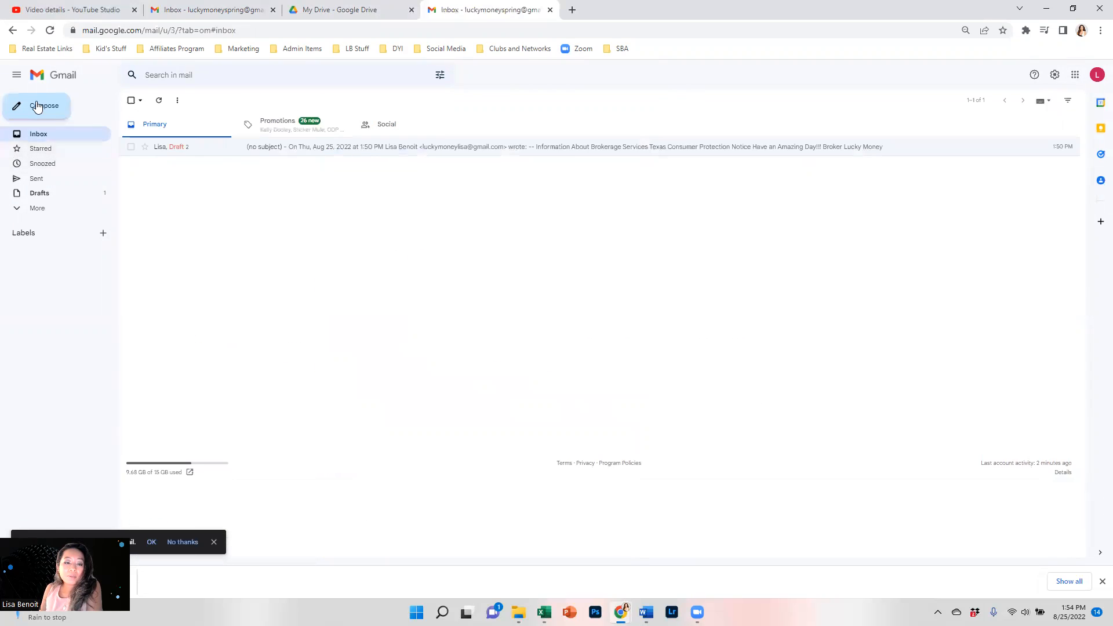
Bring up the Signature Box signature in Gmail's full settings.
left_click(1053, 76)
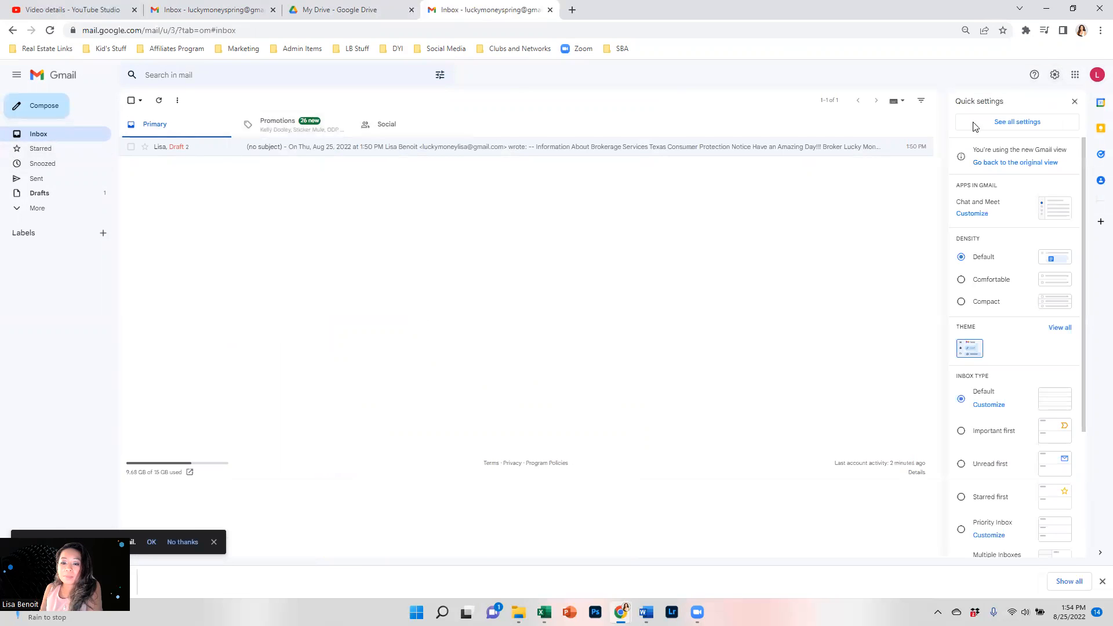
left_click(1030, 121)
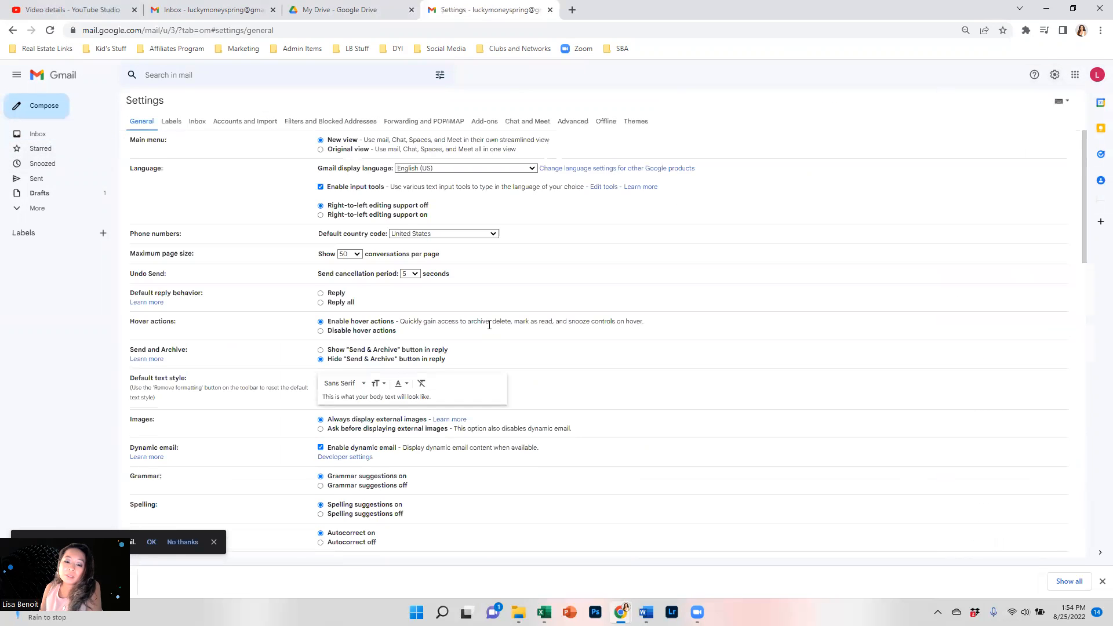
scroll(490, 325, "down", 7)
scroll(420, 348, "down", 6)
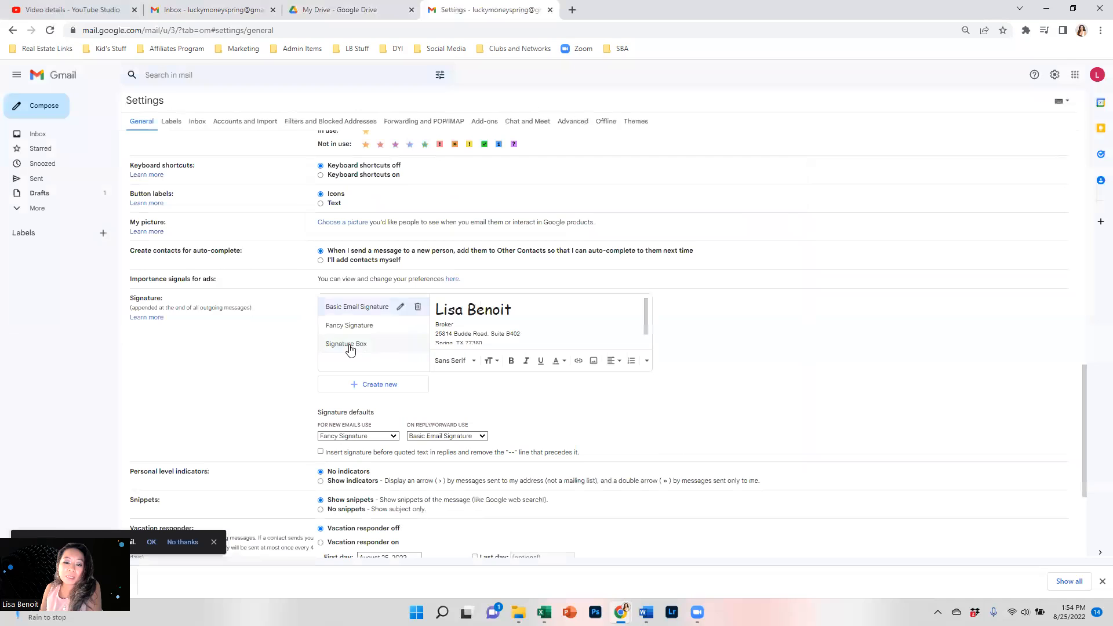
left_click(351, 345)
Make Signature Box the default for new emails, save, and compose a message to preview it.
scroll(643, 370, "down", 3)
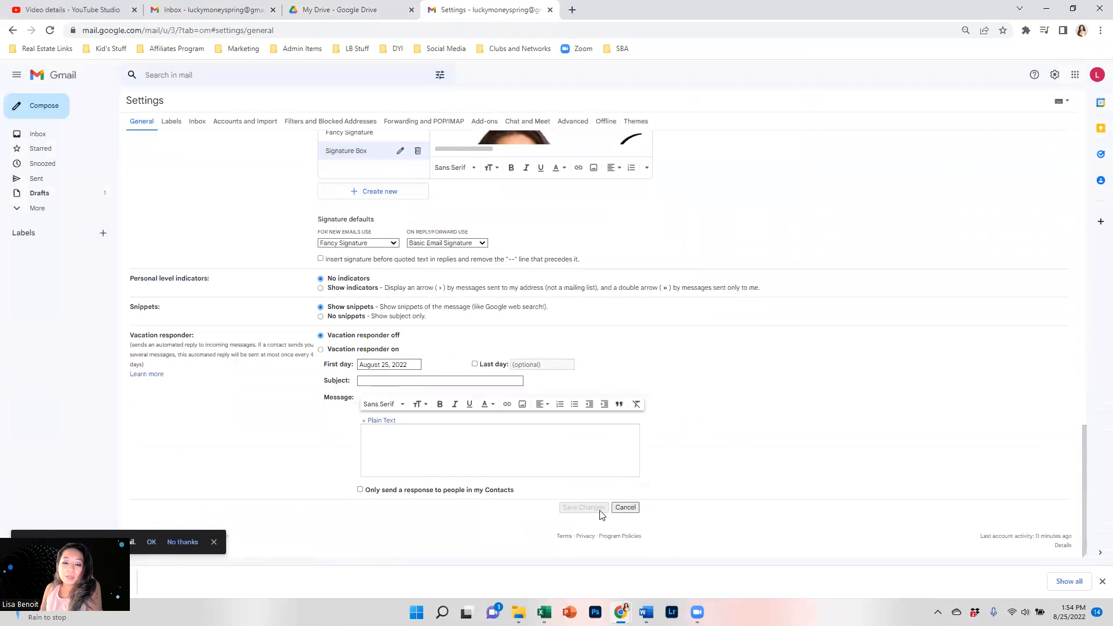
left_click(347, 244)
left_click(347, 280)
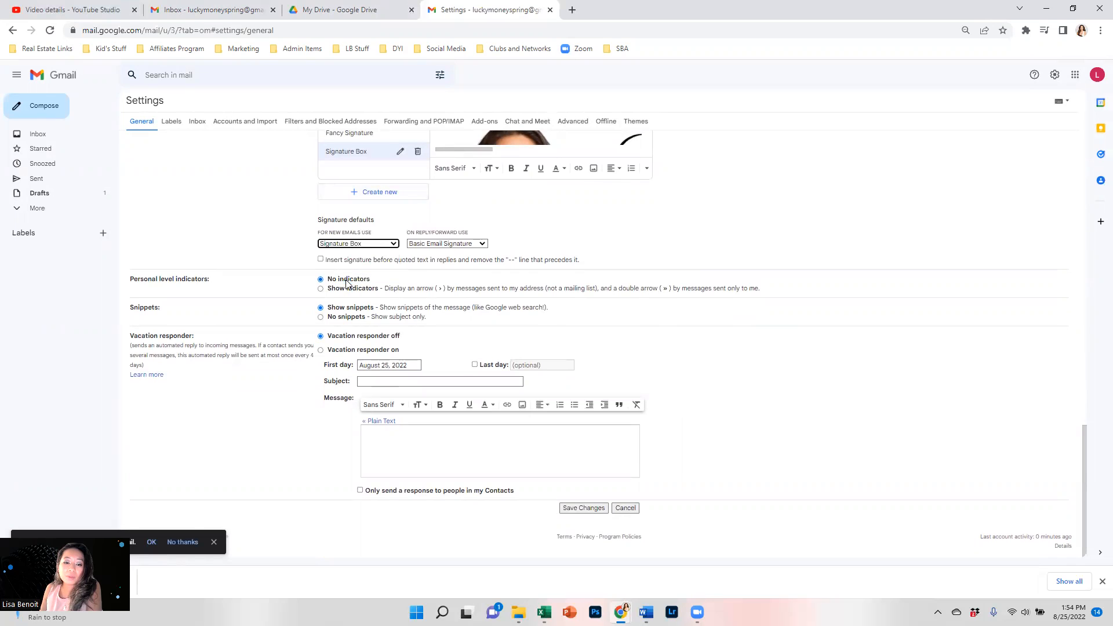
left_click(584, 508)
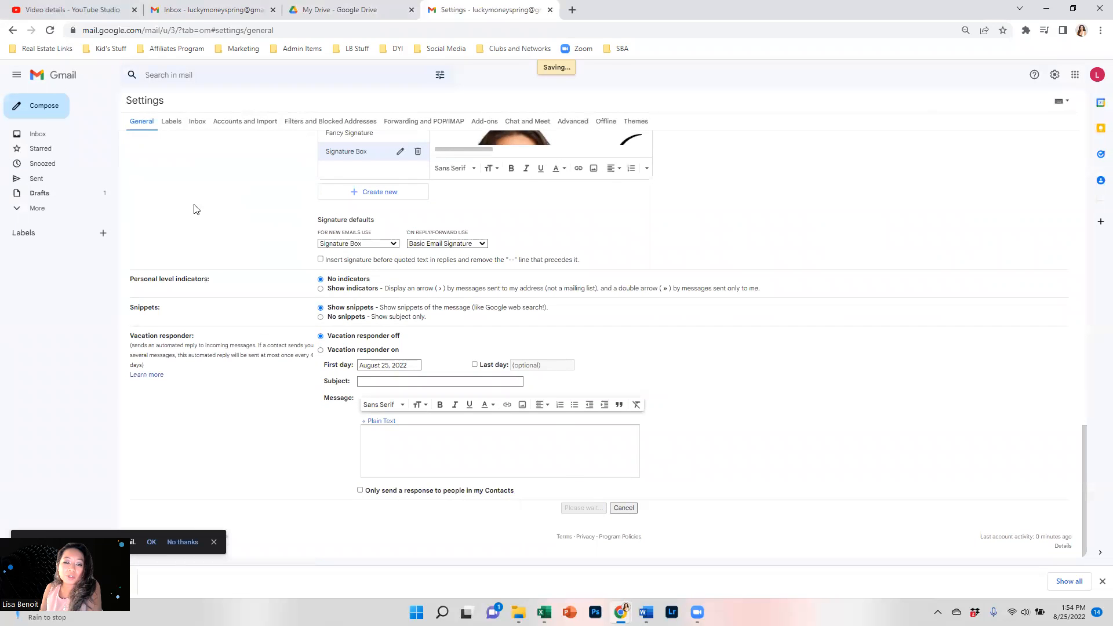
left_click(56, 109)
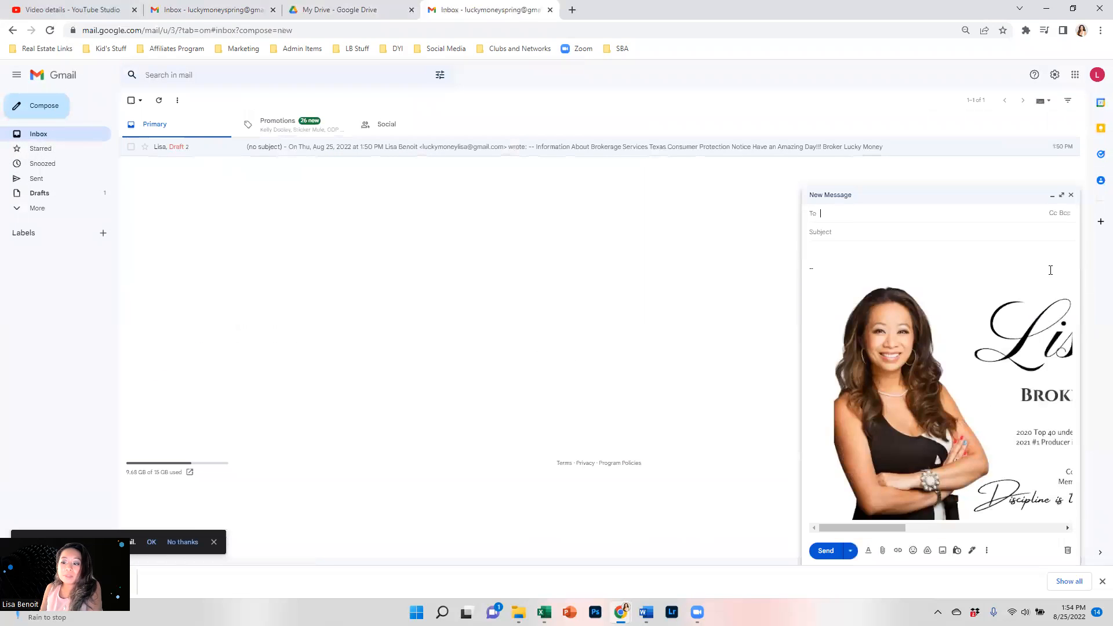
Dismiss the desktop notifications prompt and close the preview draft.
left_click(1062, 197)
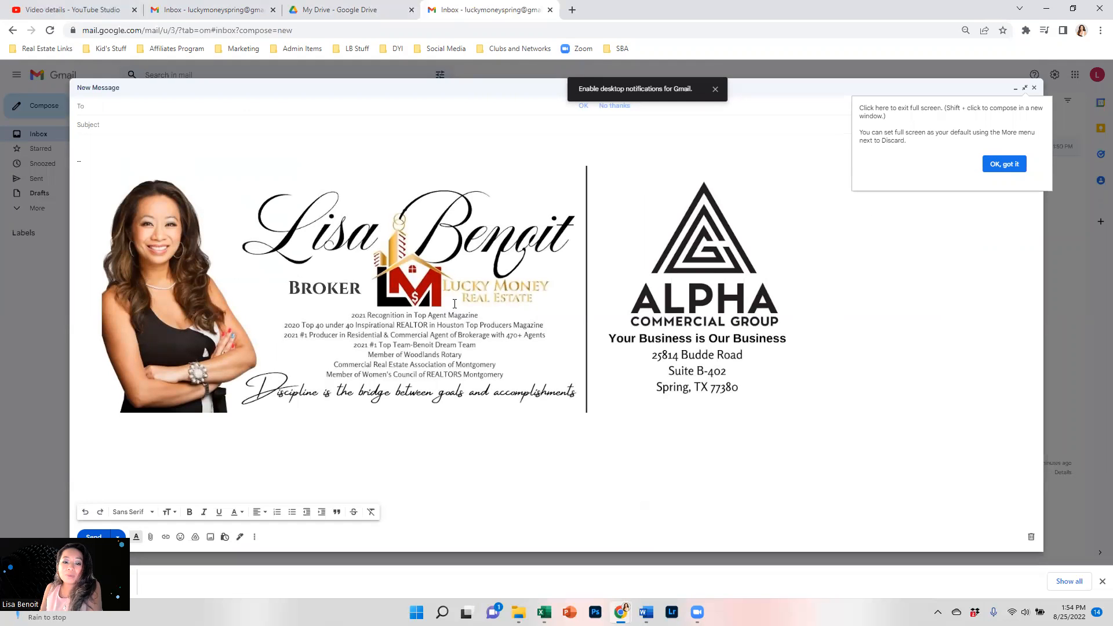
left_click(715, 89)
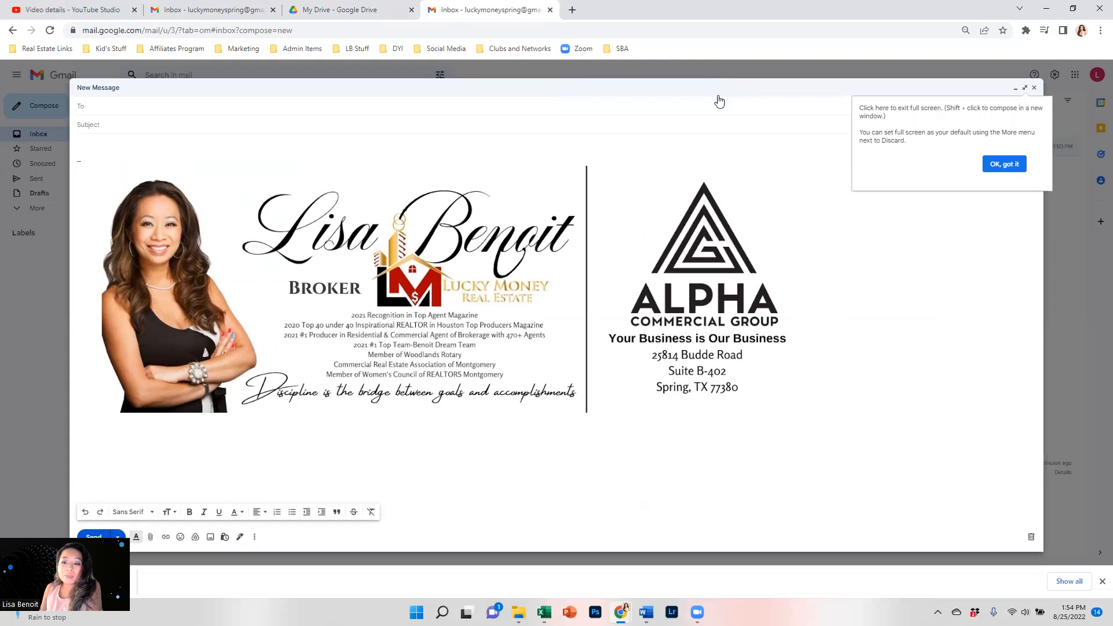
left_click(1036, 89)
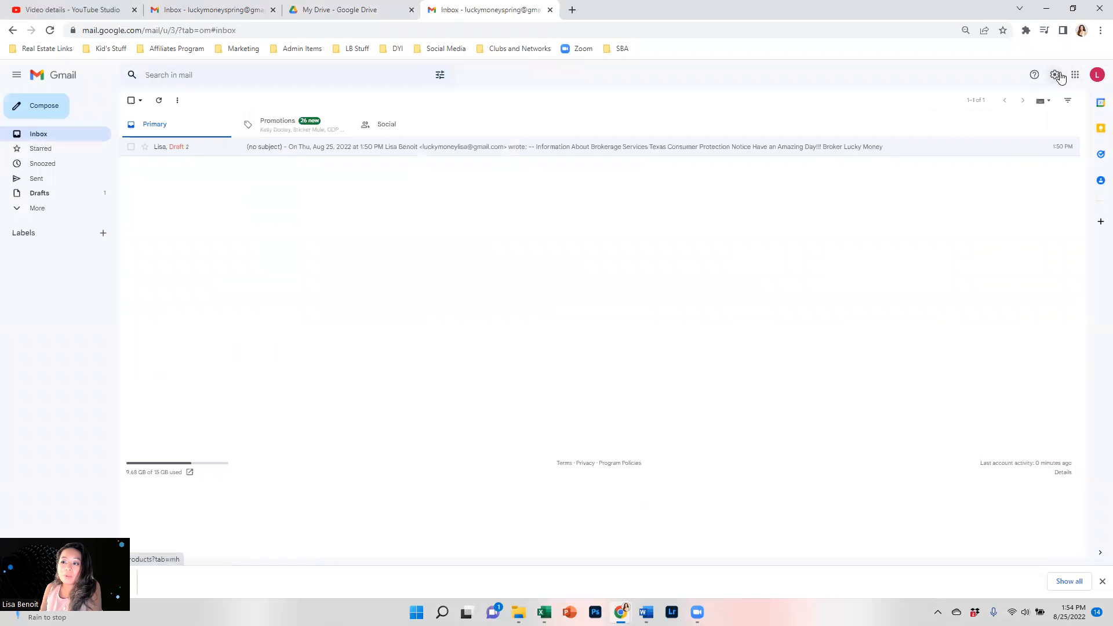
Resize the Signature Box image to Large in settings and save the changes.
left_click(1054, 75)
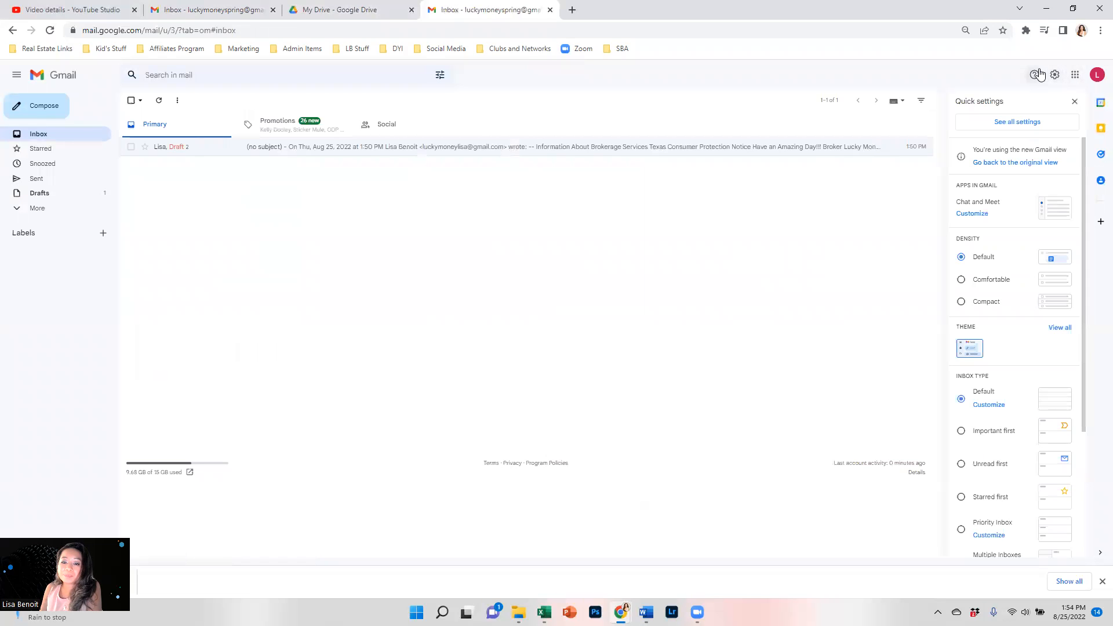
left_click(1009, 128)
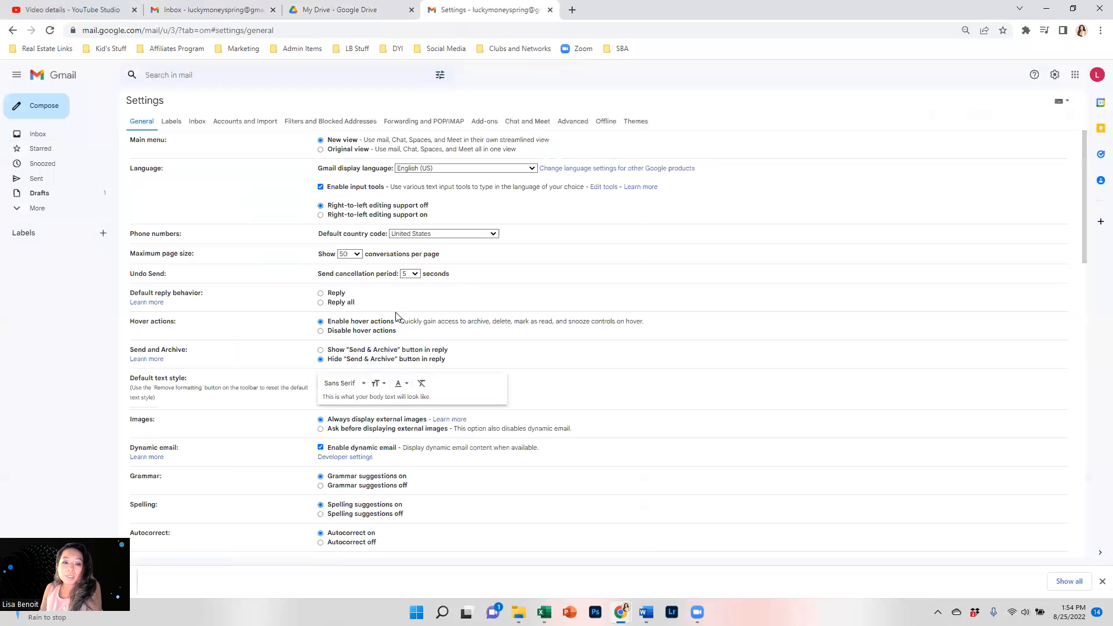
scroll(397, 316, "down", 4)
scroll(394, 331, "down", 10)
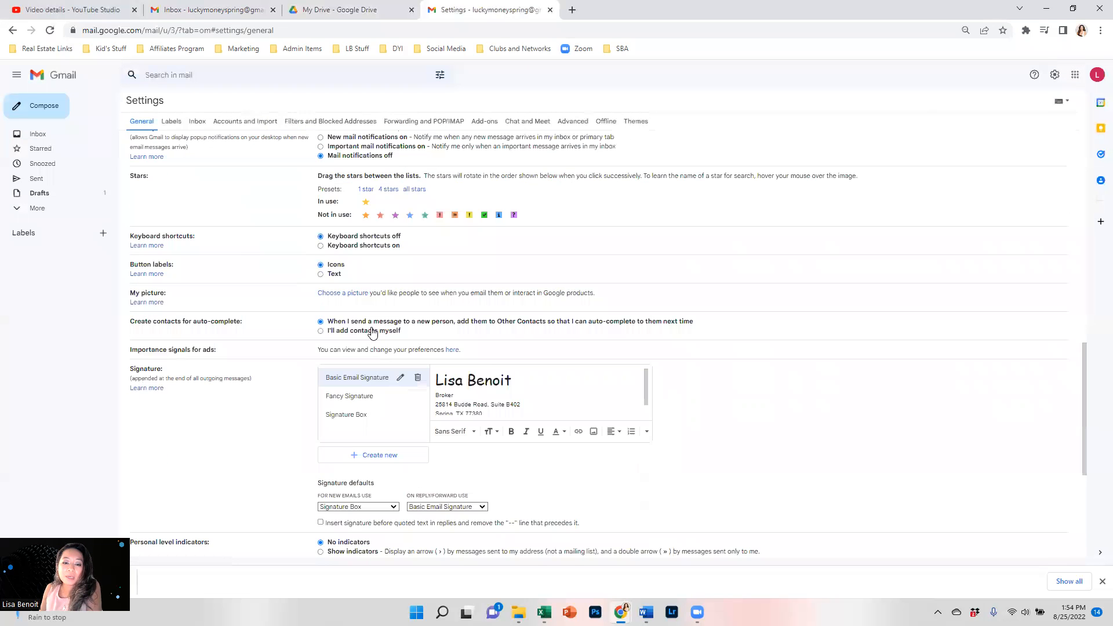
left_click(355, 344)
left_click(494, 326)
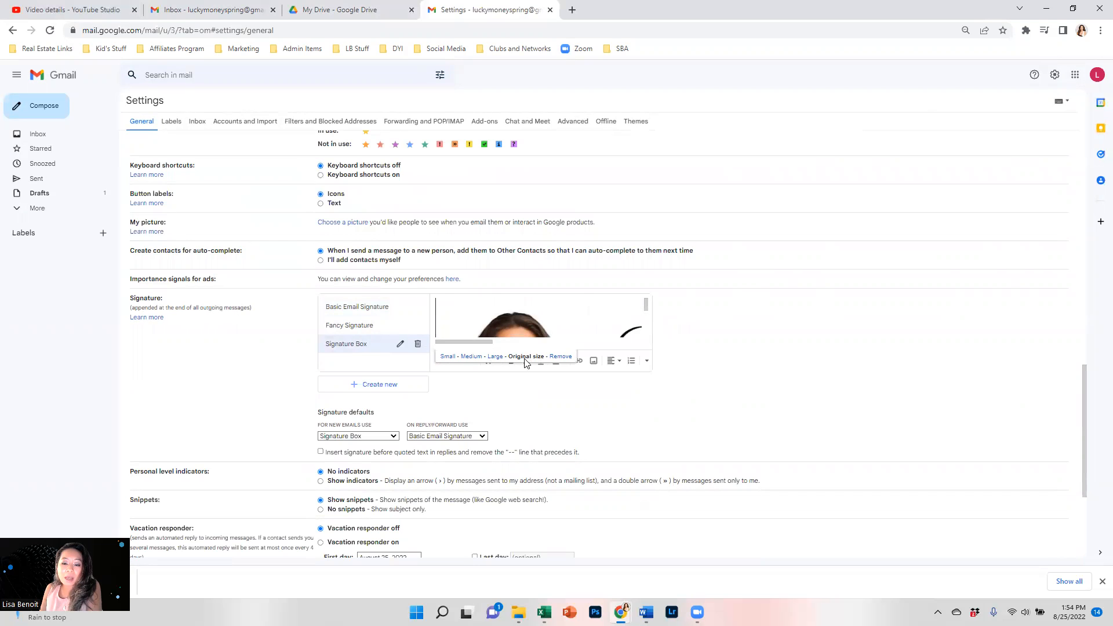
left_click(492, 360)
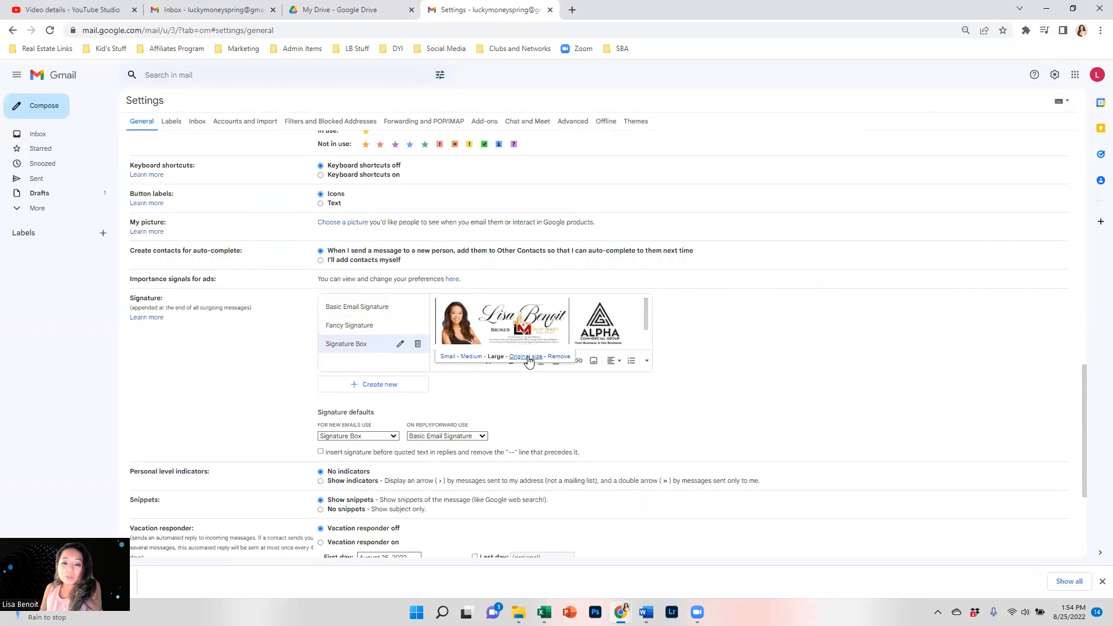
scroll(528, 360, "up", 1)
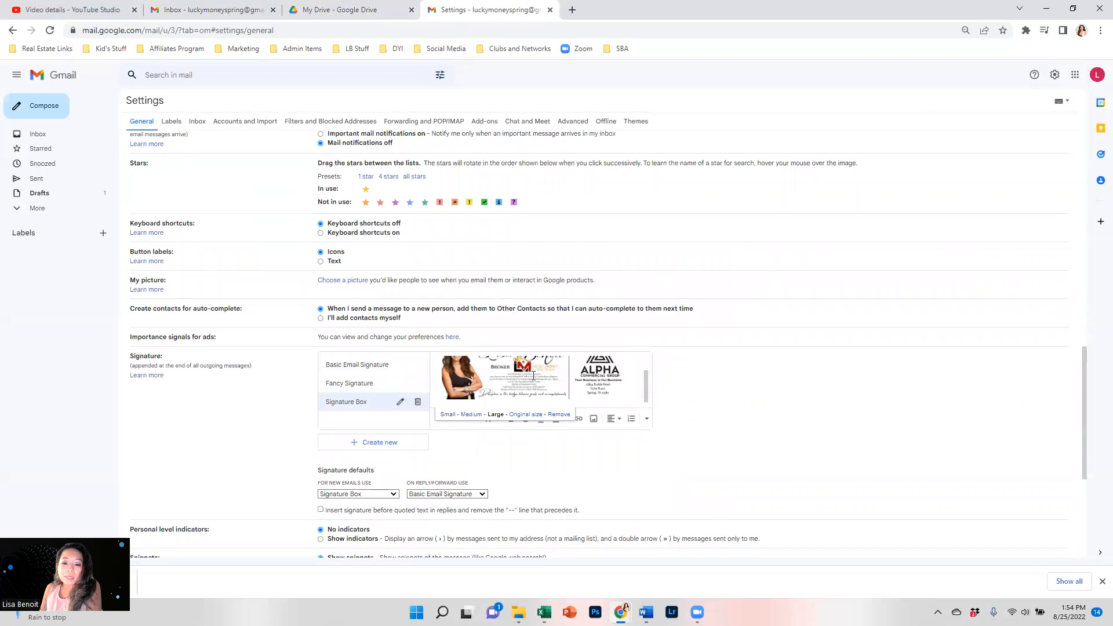
scroll(516, 380, "down", 3)
scroll(500, 383, "down", 1)
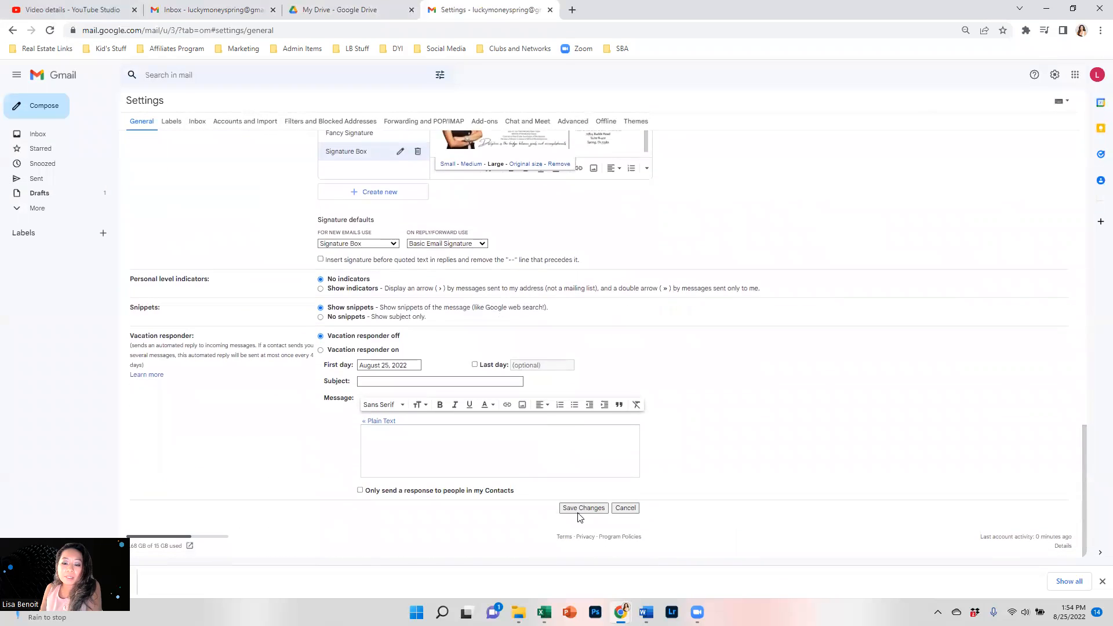
left_click(578, 512)
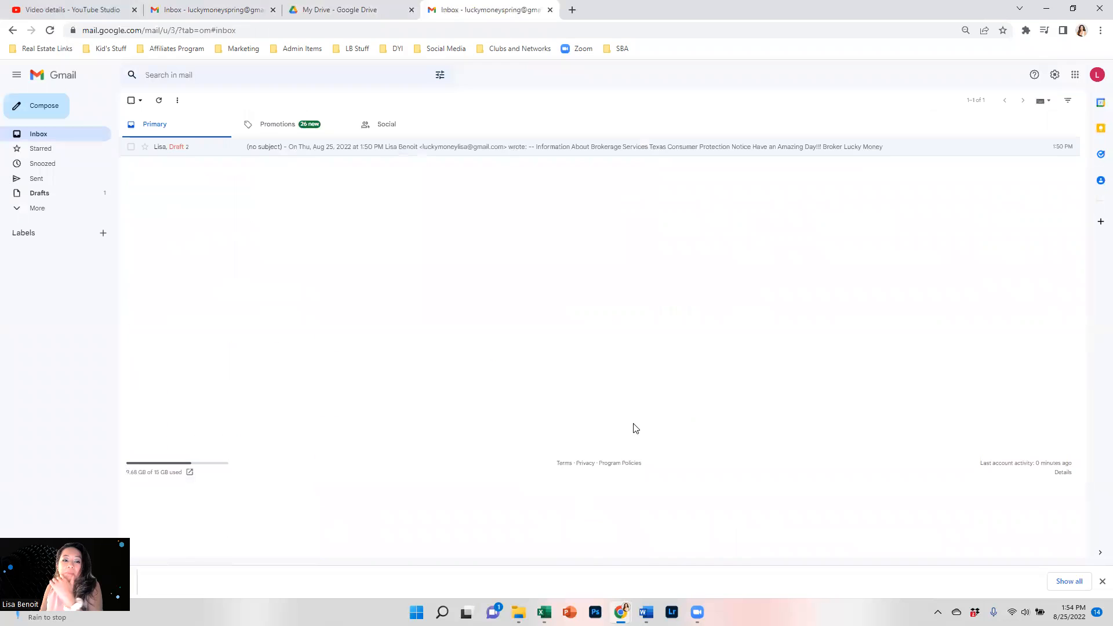
Start a new message and drag the signature image's corner to enlarge it.
left_click(50, 110)
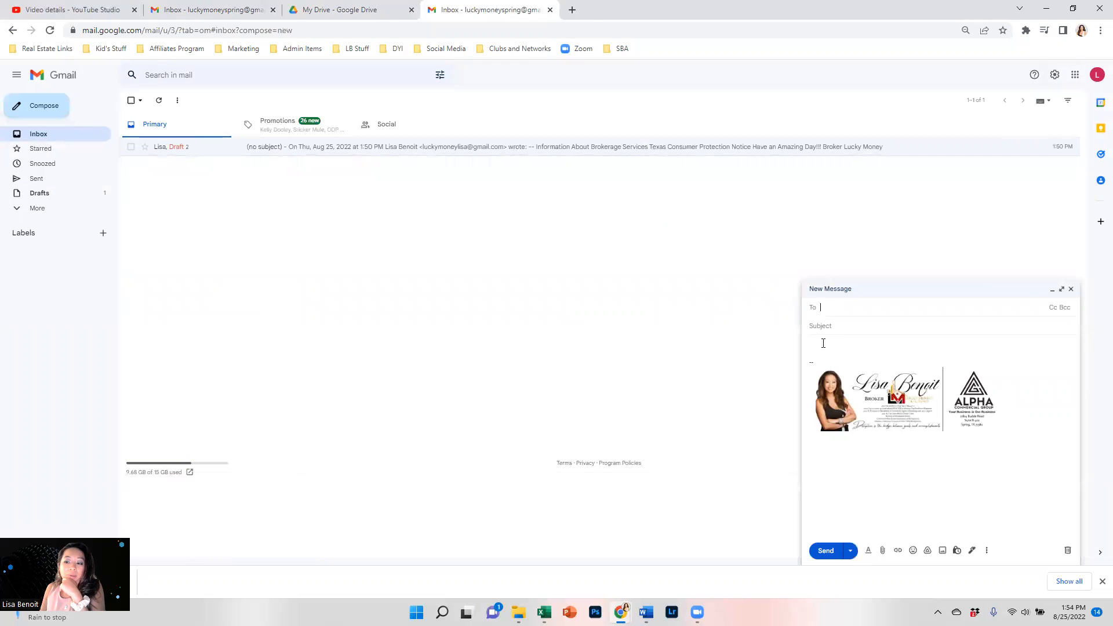
left_click(955, 412)
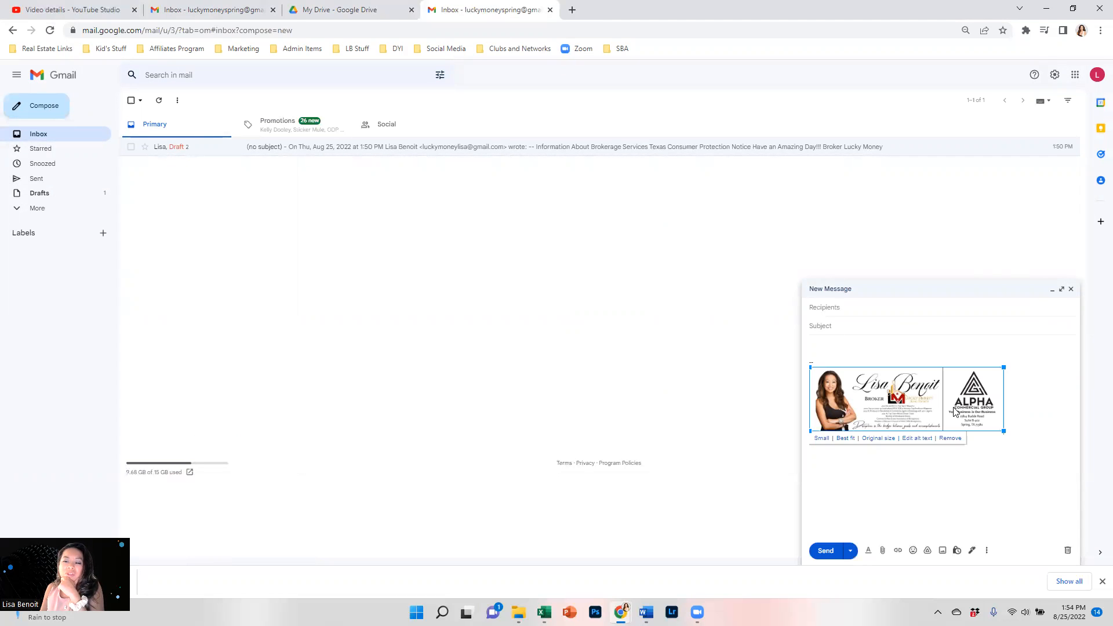
left_click_drag(1004, 432, 1055, 476)
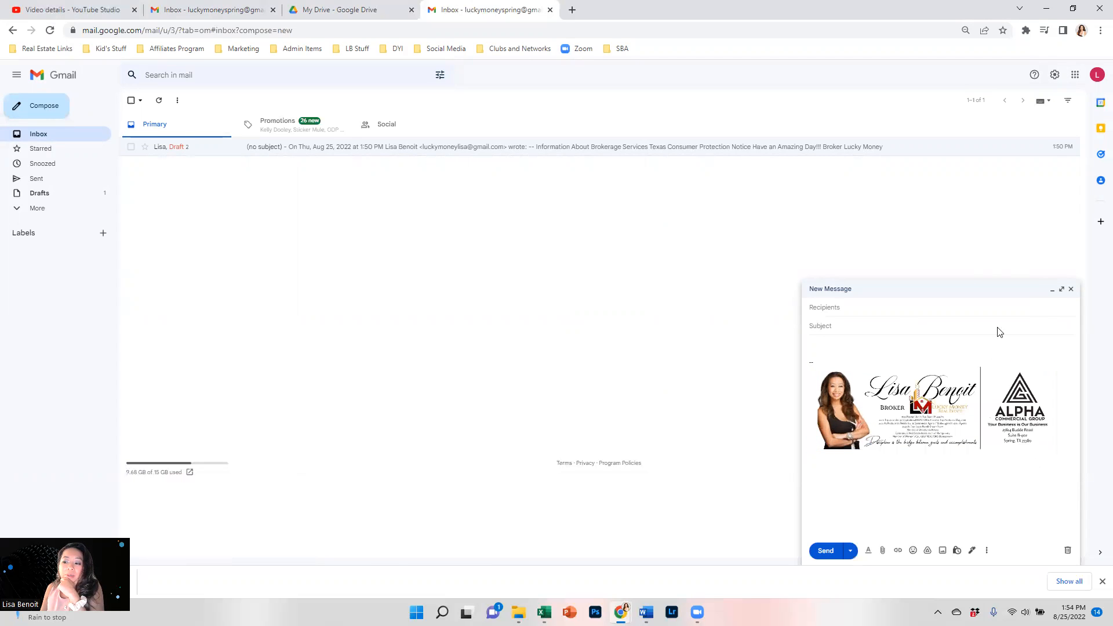
Expand the message to full screen, enlarge the image further, and open a new browser tab.
left_click(1062, 289)
left_click(105, 210)
left_click_drag(327, 250, 427, 281)
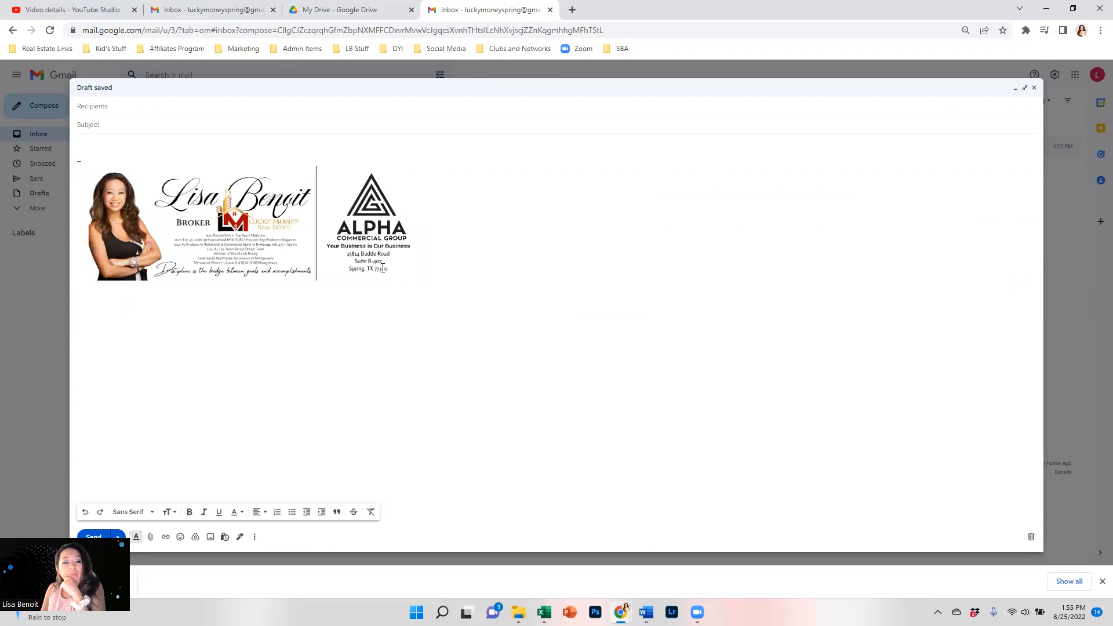
left_click(276, 263)
left_click(203, 331)
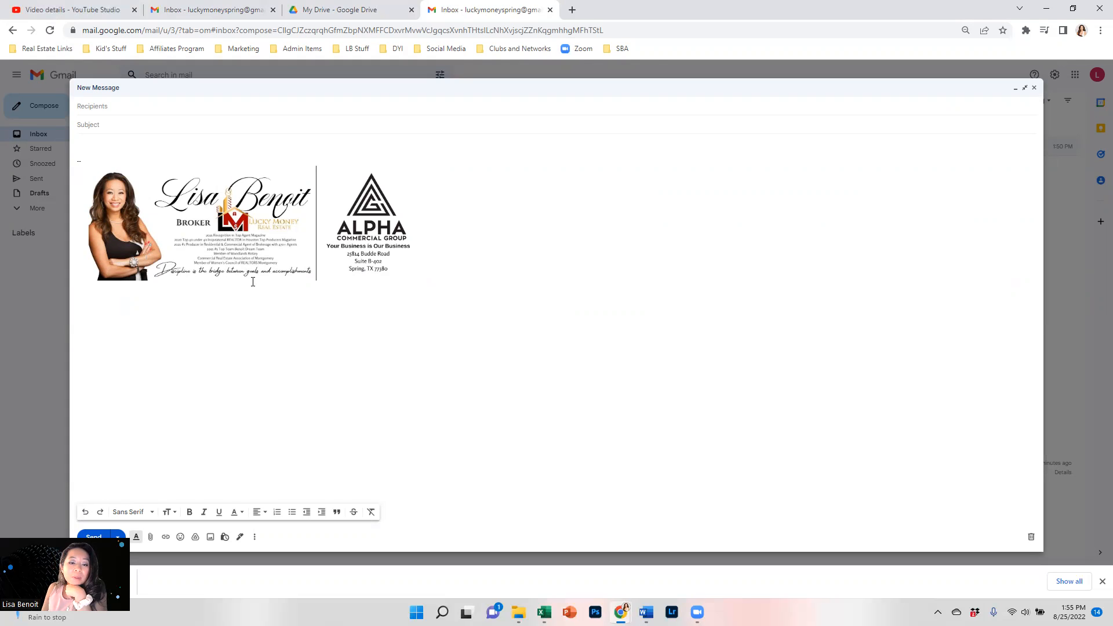
left_click(572, 10)
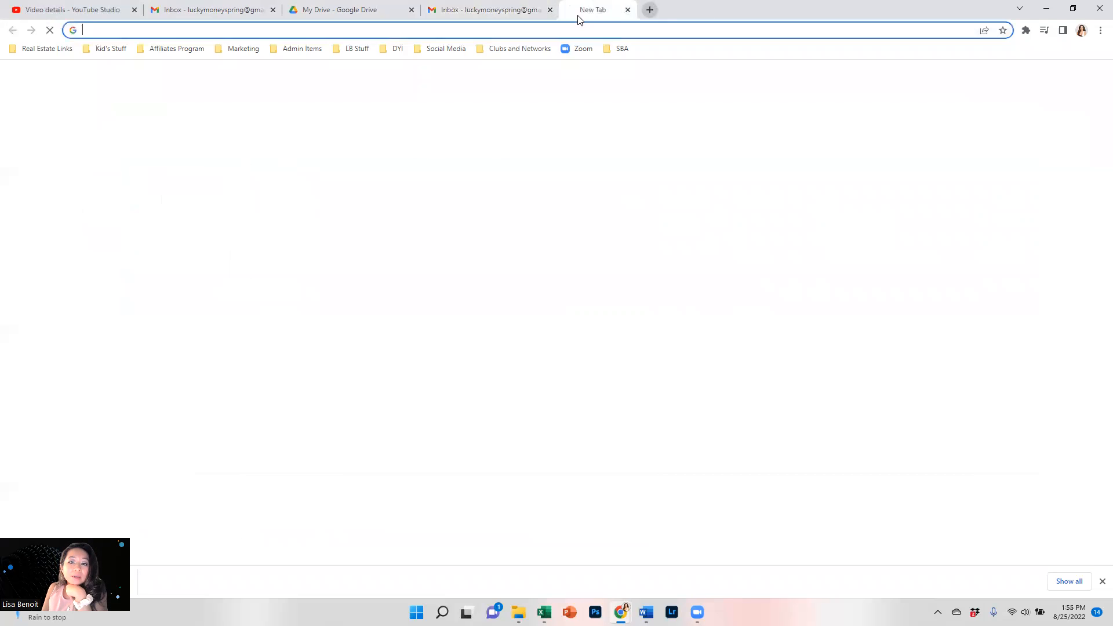
Go to canva.com and open the 'Copy of Email signatures' design from Projects.
left_click(575, 28)
type("canva.com")
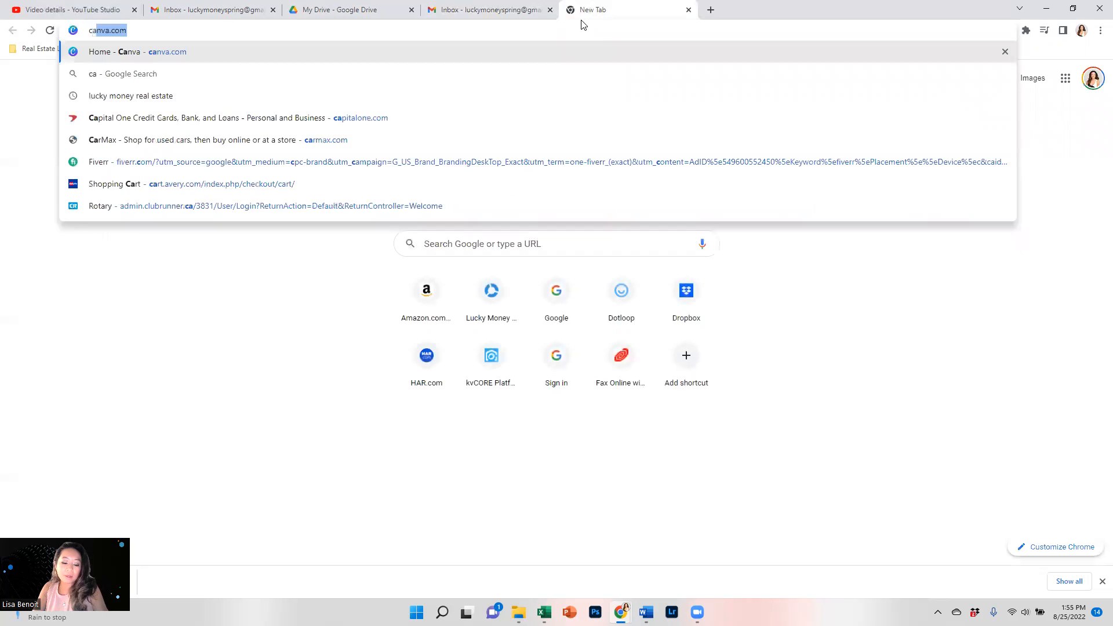
key("Return")
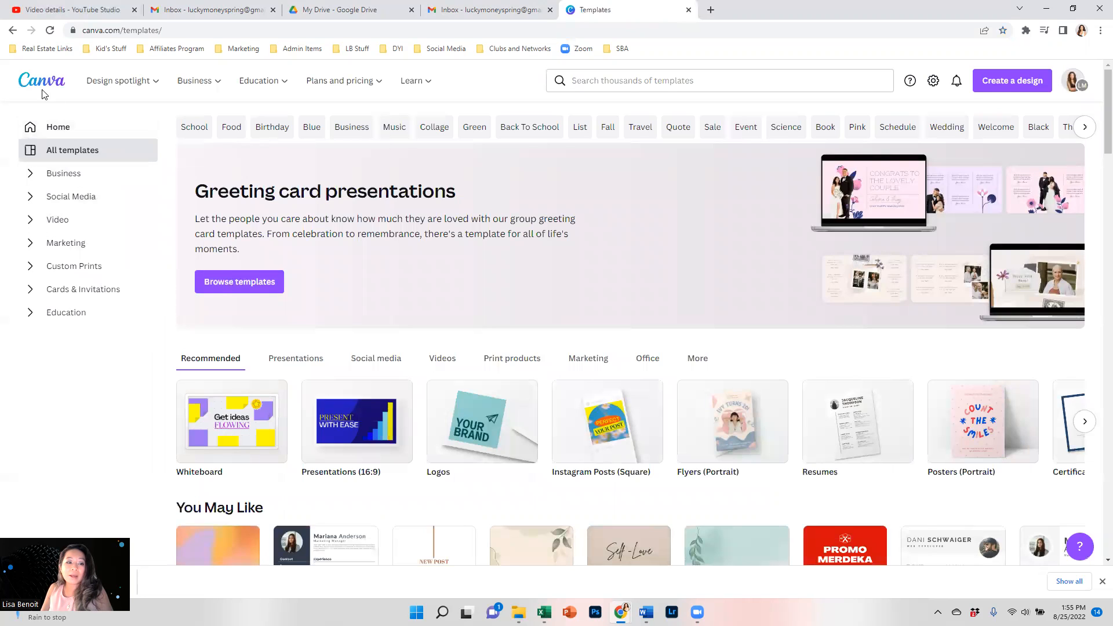
left_click(87, 127)
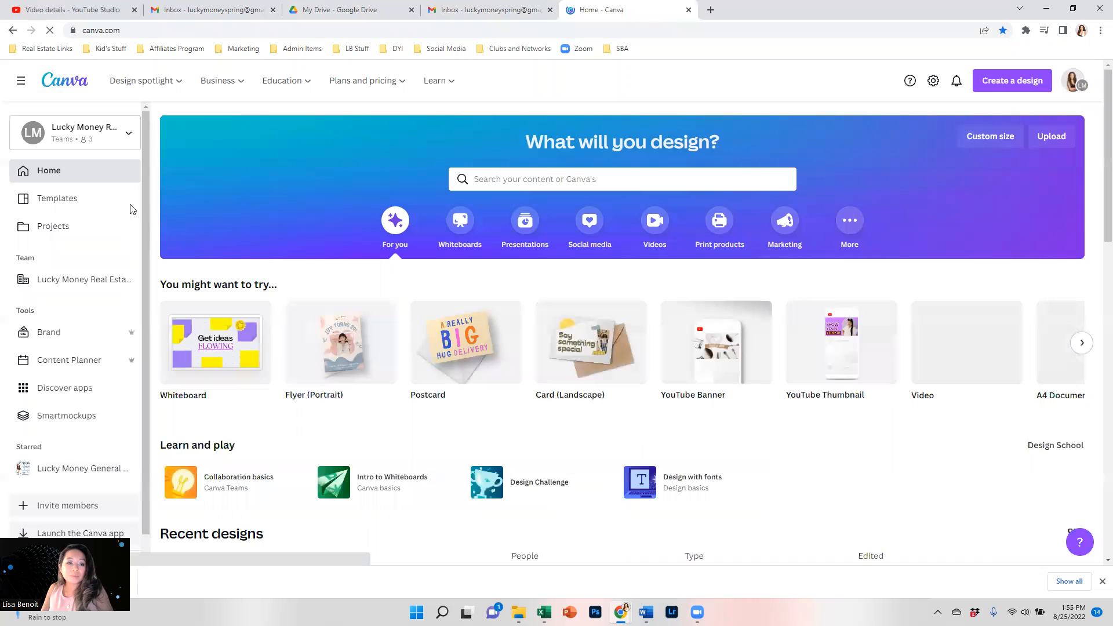
left_click(47, 236)
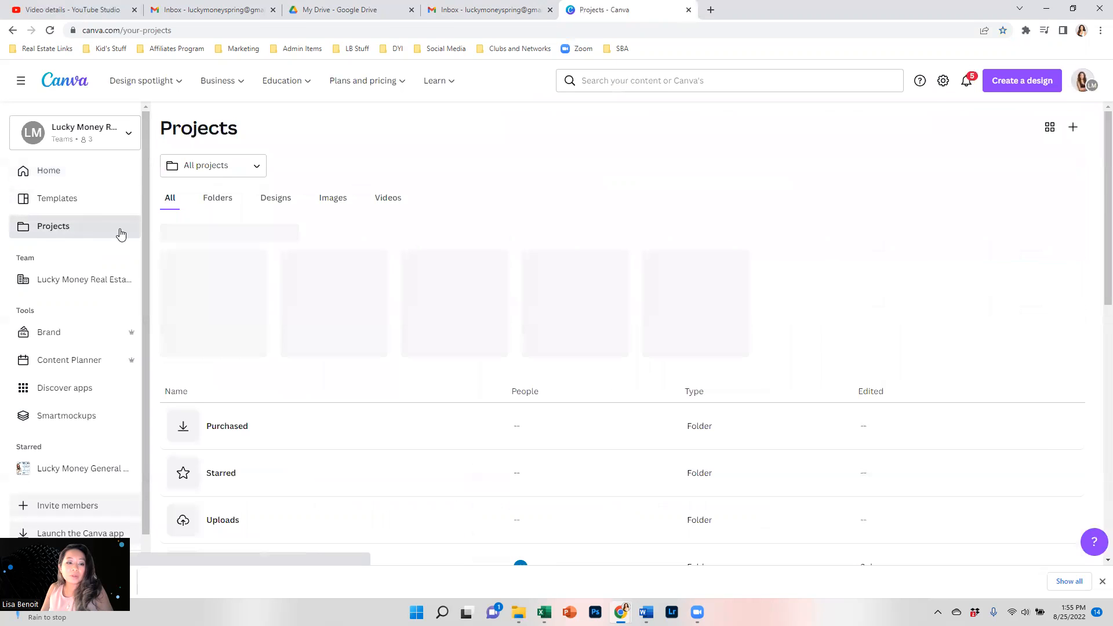
left_click(199, 301)
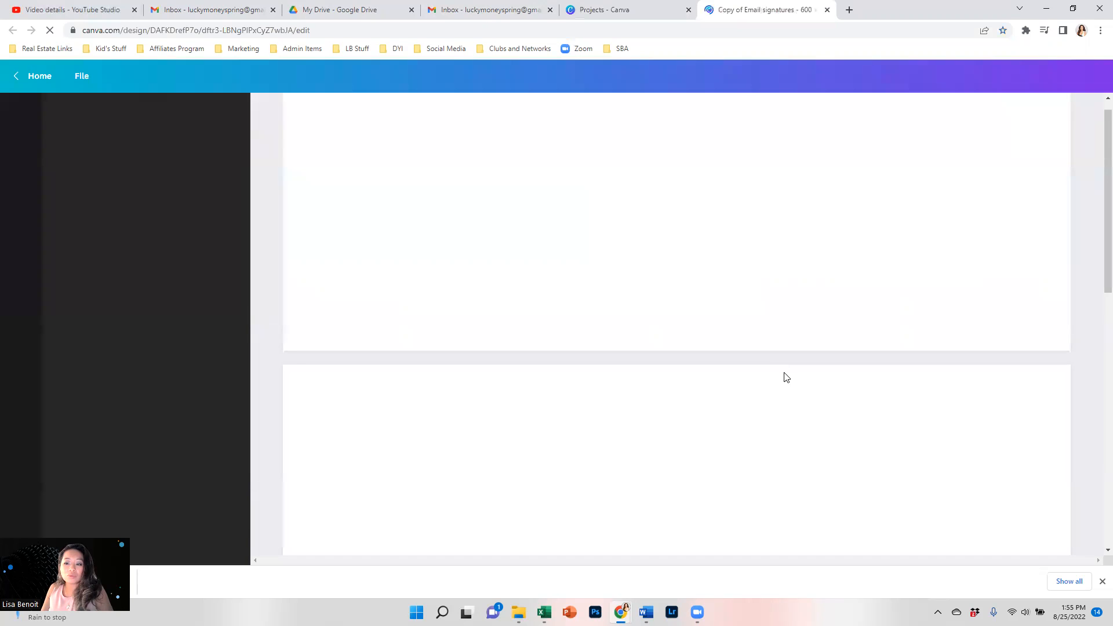
Delete the awards text block on page 3 and move the Discipline quote up into its space.
scroll(602, 441, "down", 12)
scroll(593, 426, "up", 3)
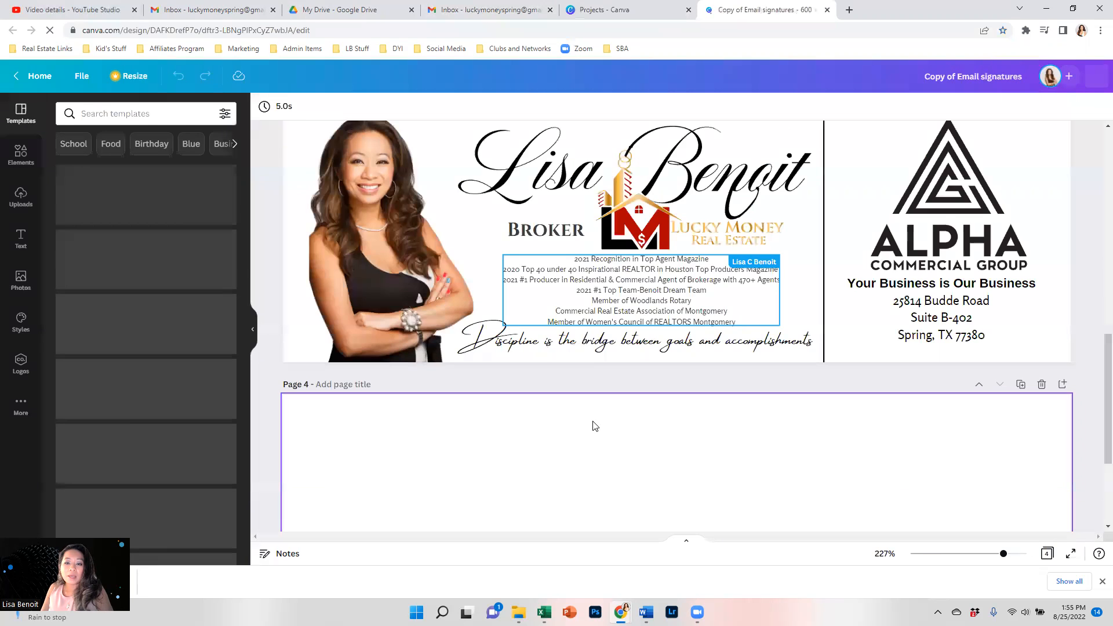
scroll(593, 426, "up", 1)
left_click(590, 359)
key("Delete")
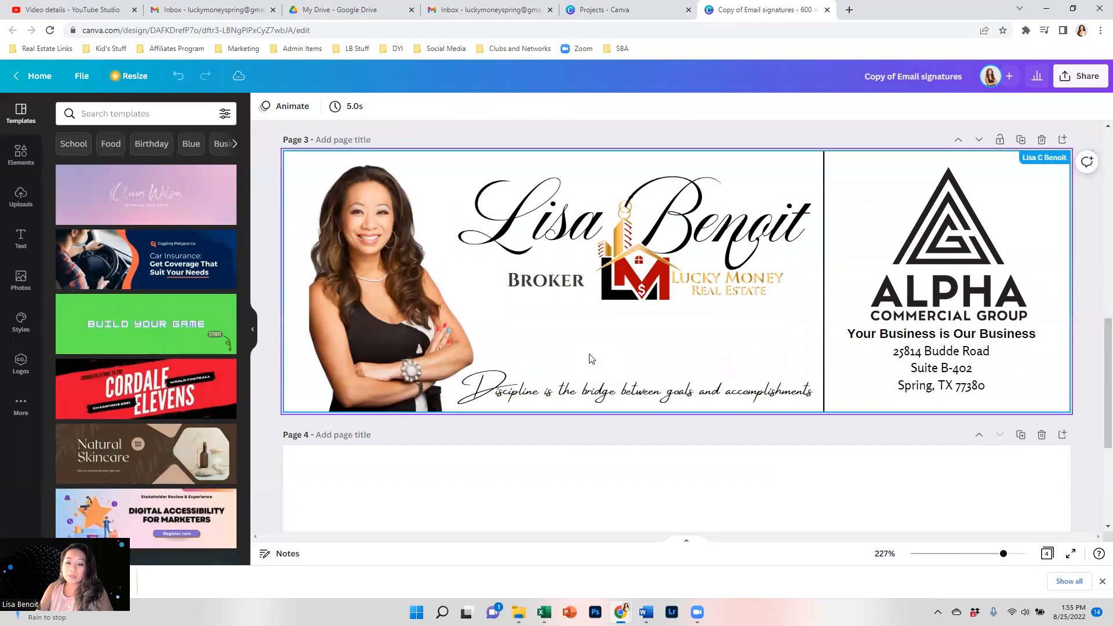
left_click(635, 394)
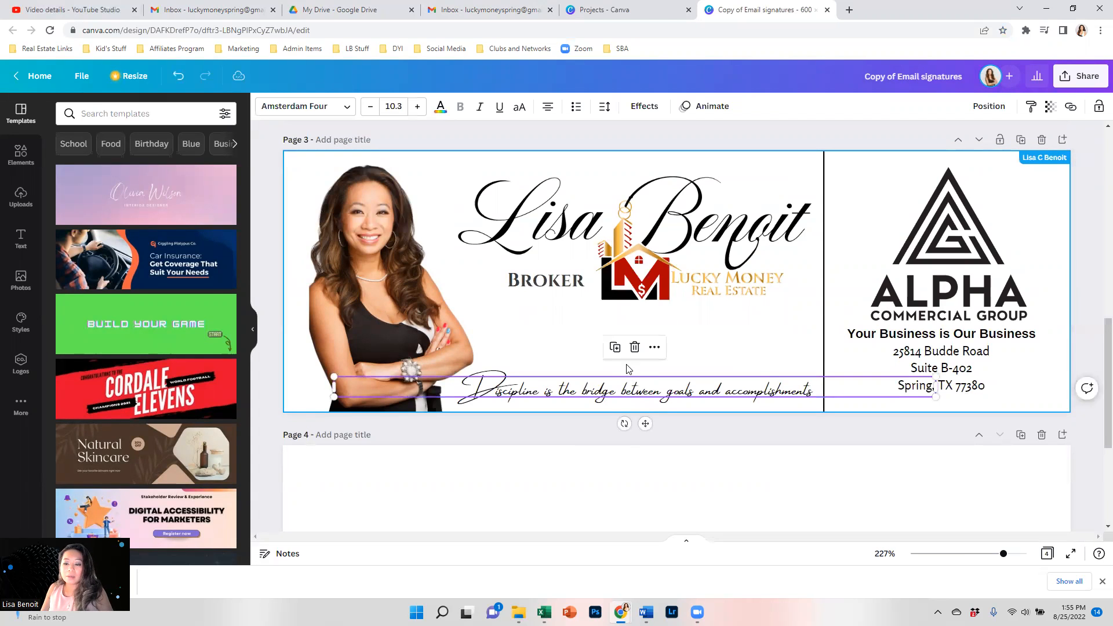
left_click_drag(622, 396, 621, 352)
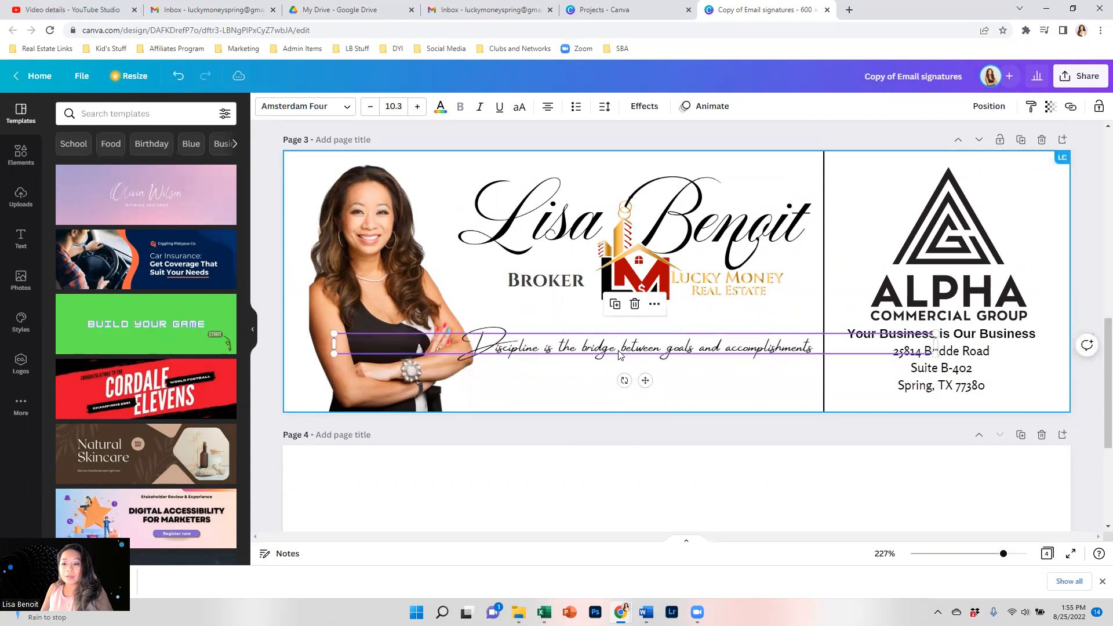
Nudge the quote into alignment and bring up the design's Share options.
double_click(768, 348)
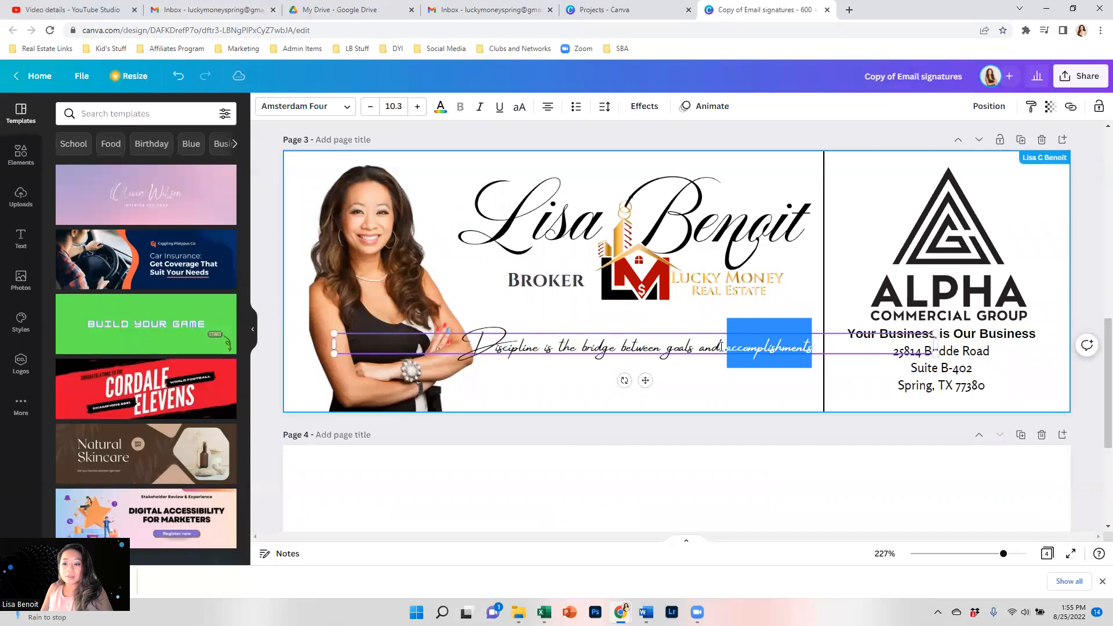
left_click(499, 352)
left_click(550, 351)
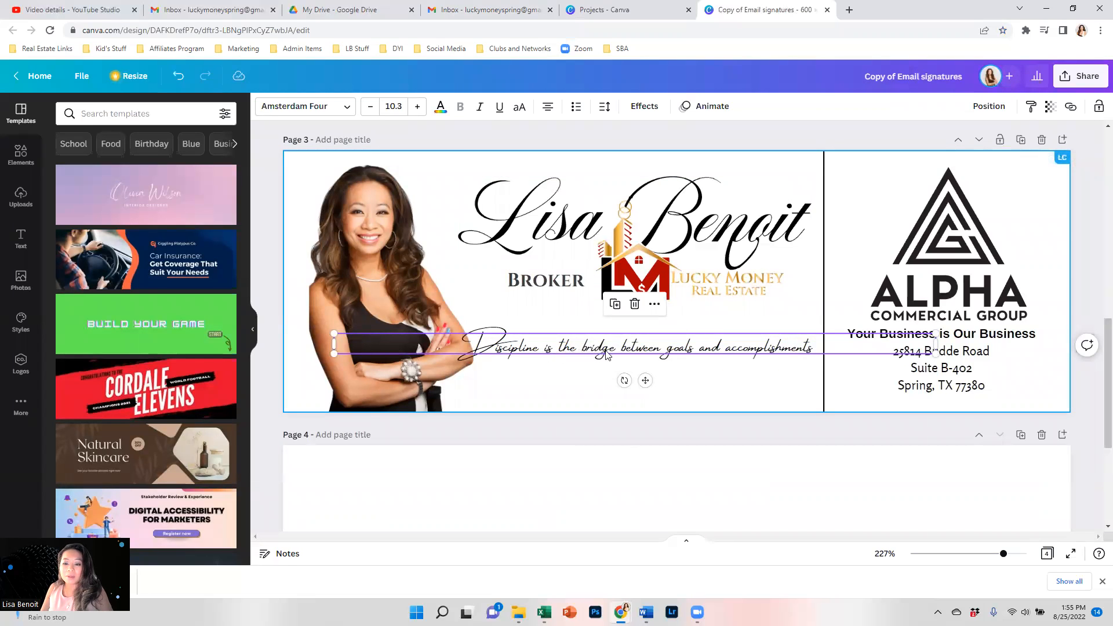
mouse_move(645, 380)
left_mouse_down()
mouse_move(647, 400)
mouse_move(650, 387)
left_mouse_up()
left_click(1094, 84)
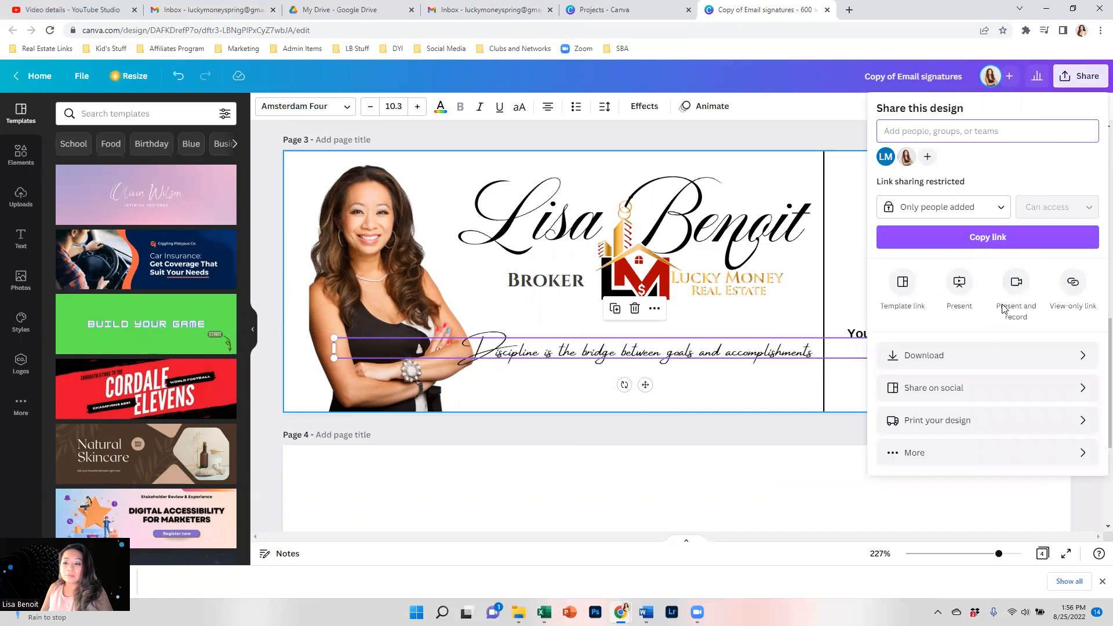
Set the download format to JPG at 1800 × 600 px.
left_click(964, 356)
left_click(946, 167)
left_click(925, 166)
left_click_drag(922, 196, 1099, 197)
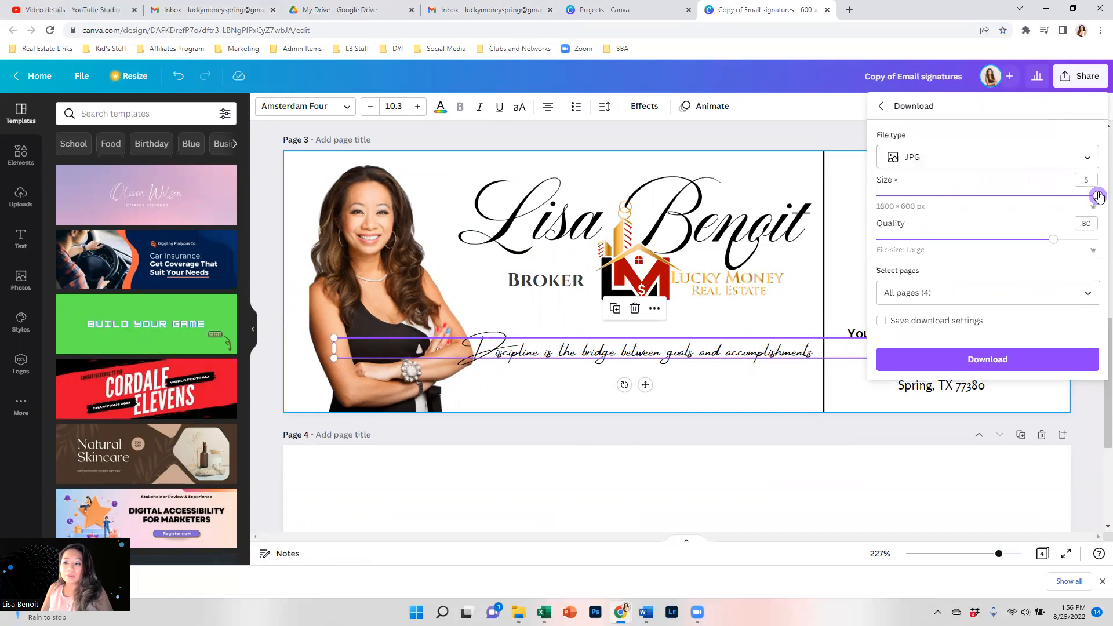
left_click(1002, 364)
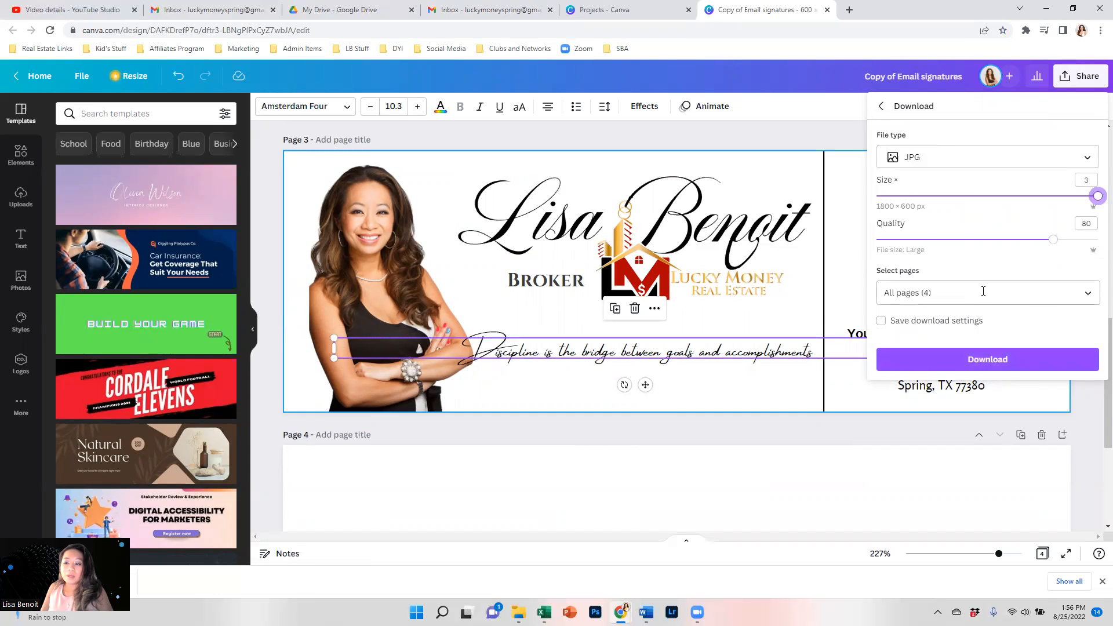
Download only page 3, then return to the Gmail draft's signature image.
left_click(1067, 291)
left_click(1076, 326)
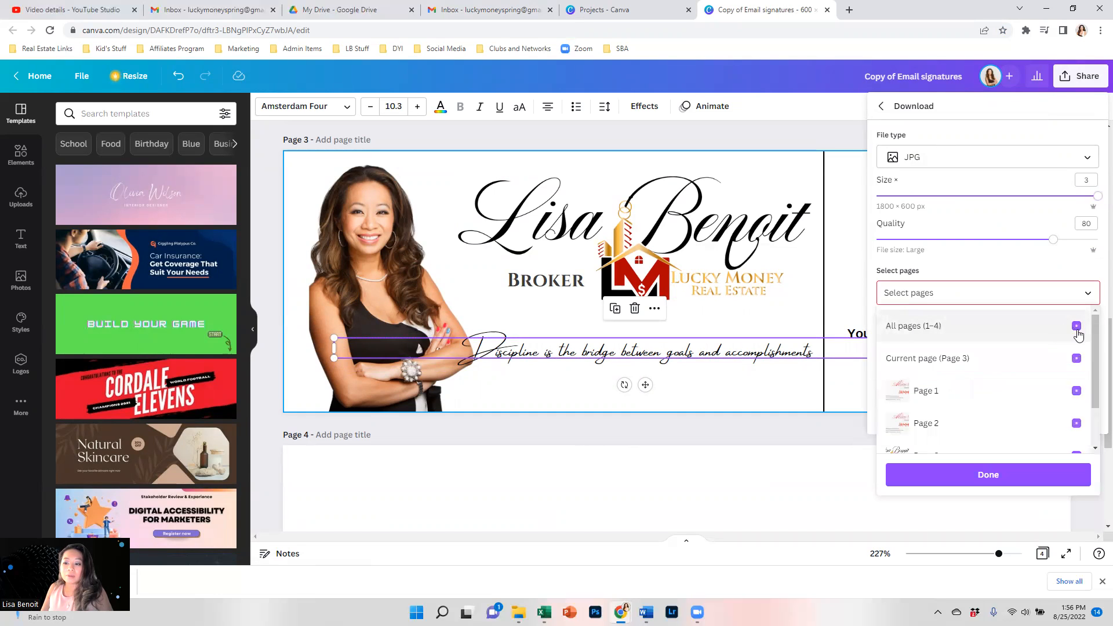
left_click(1076, 359)
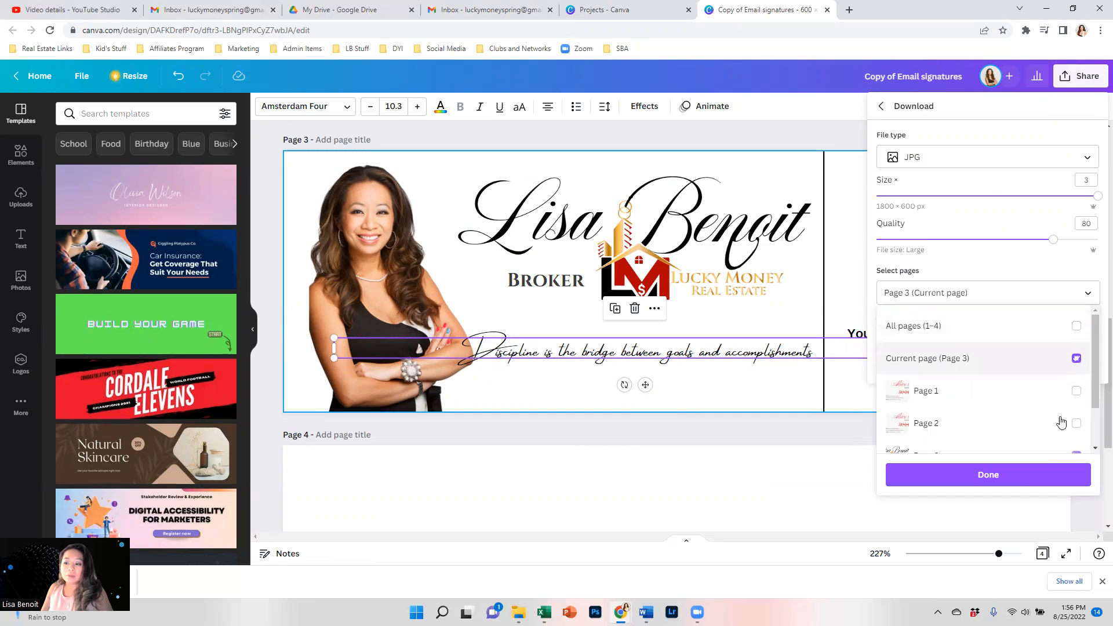
left_click(1029, 477)
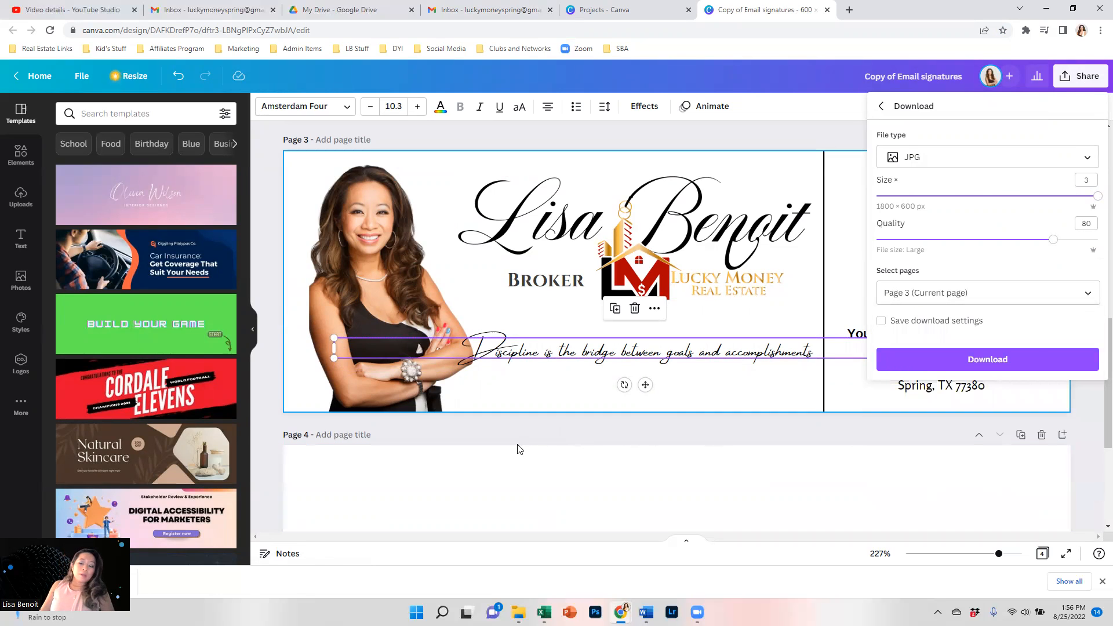
left_click(1008, 364)
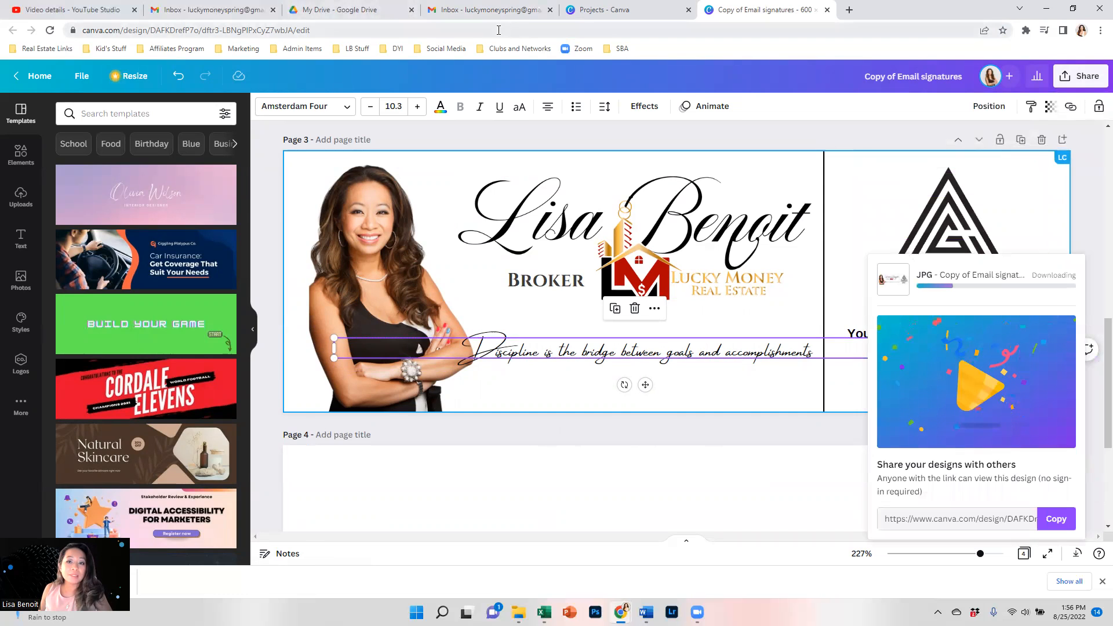
left_click(498, 12)
left_click(269, 276)
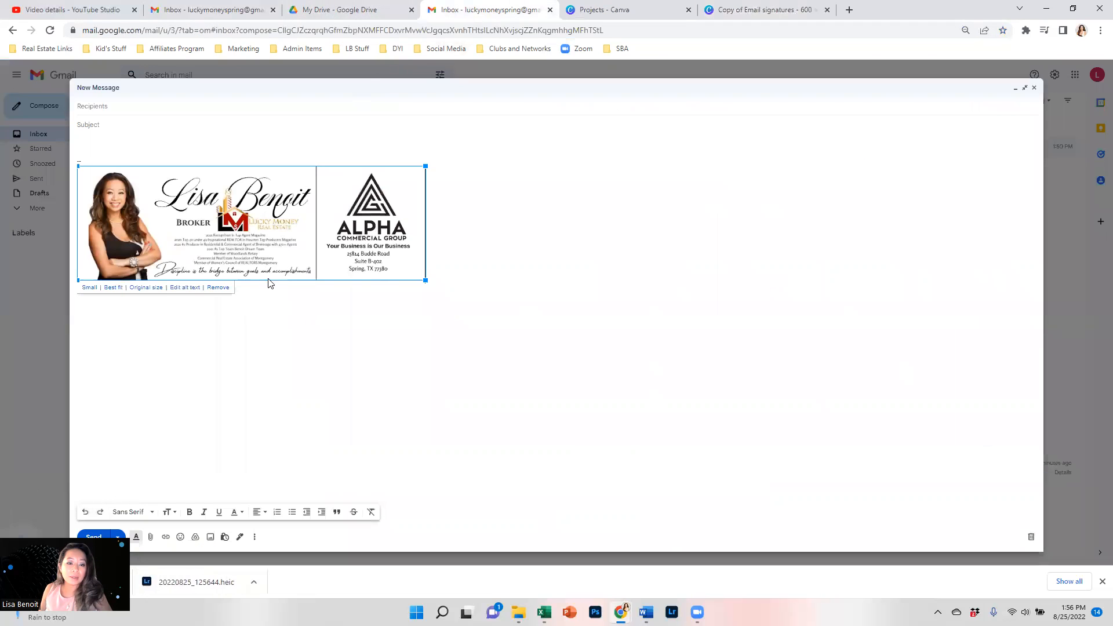
Close the full-screen Gmail draft and open Google Drive in a new tab.
left_click(421, 237)
left_click(277, 239)
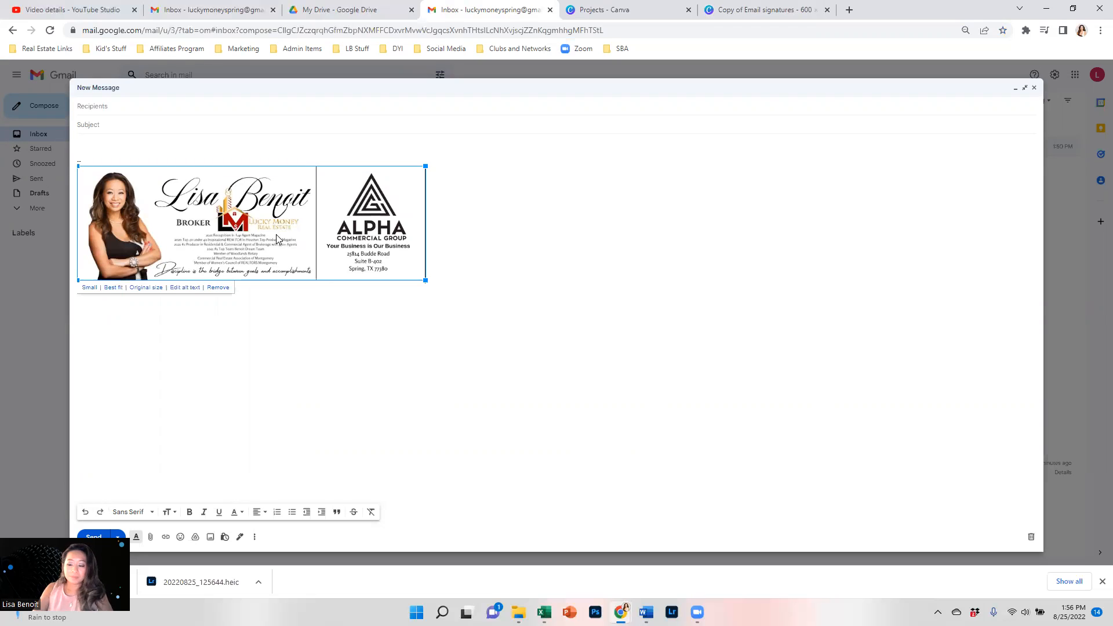
left_click(278, 238)
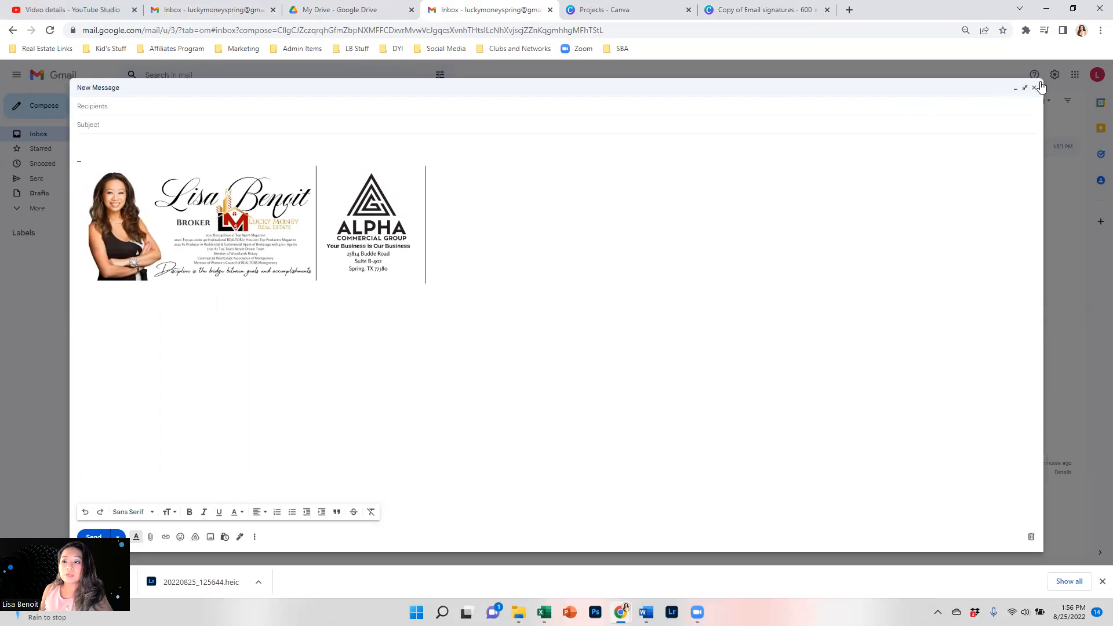
left_click(1036, 89)
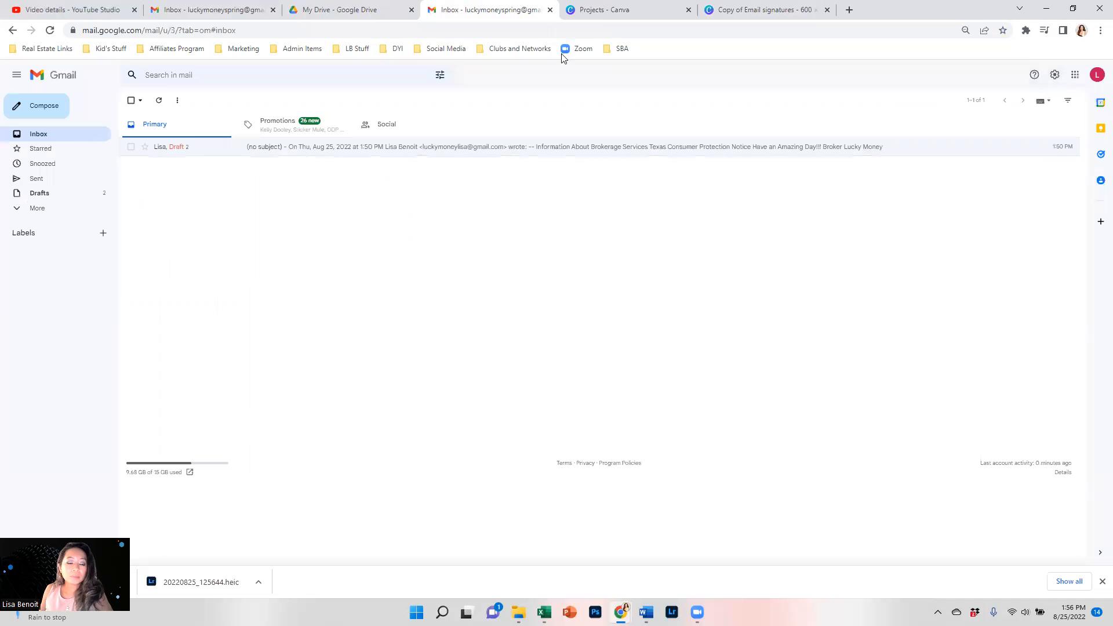
left_click(1076, 75)
left_click(1035, 248)
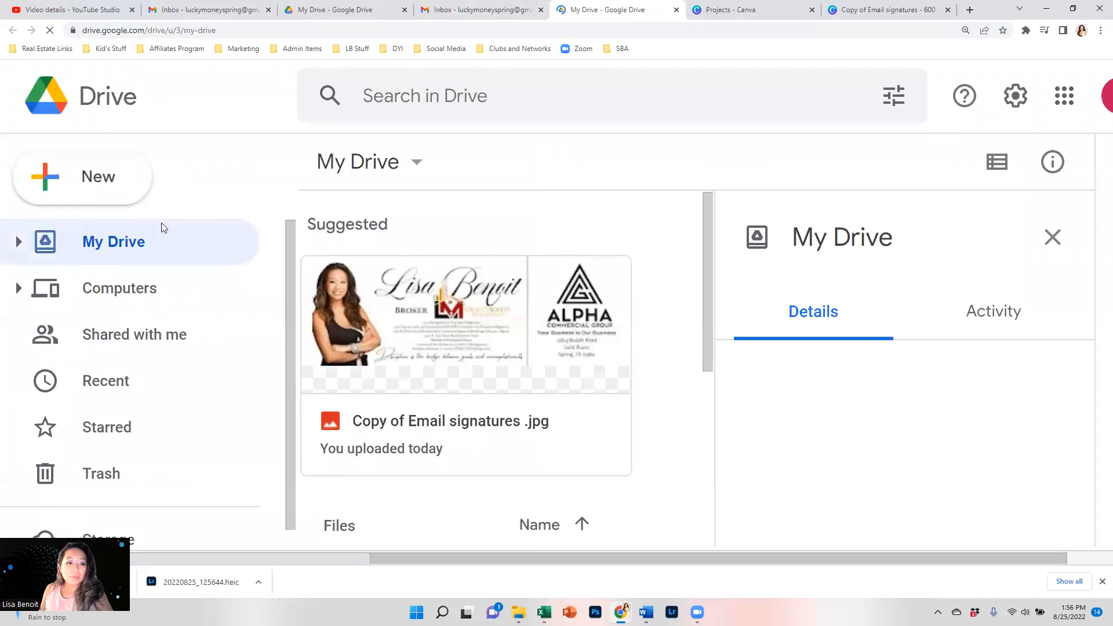
Upload the downloaded JPG, replacing Copy of Email signatures (1).jpg as version 2, then return to Gmail.
left_click(118, 201)
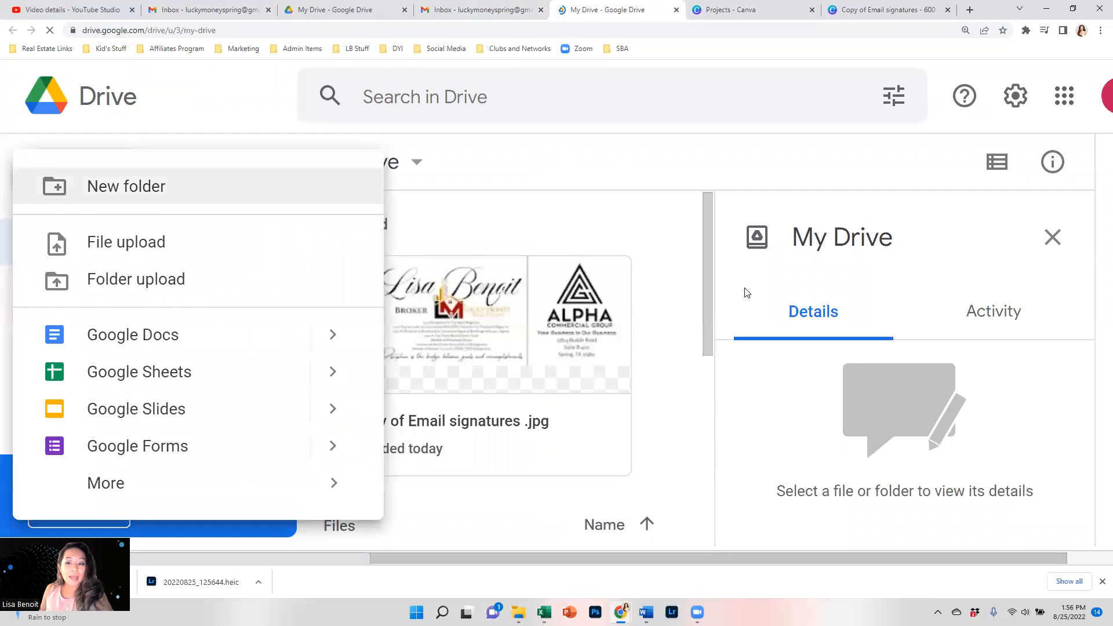
left_click(209, 236)
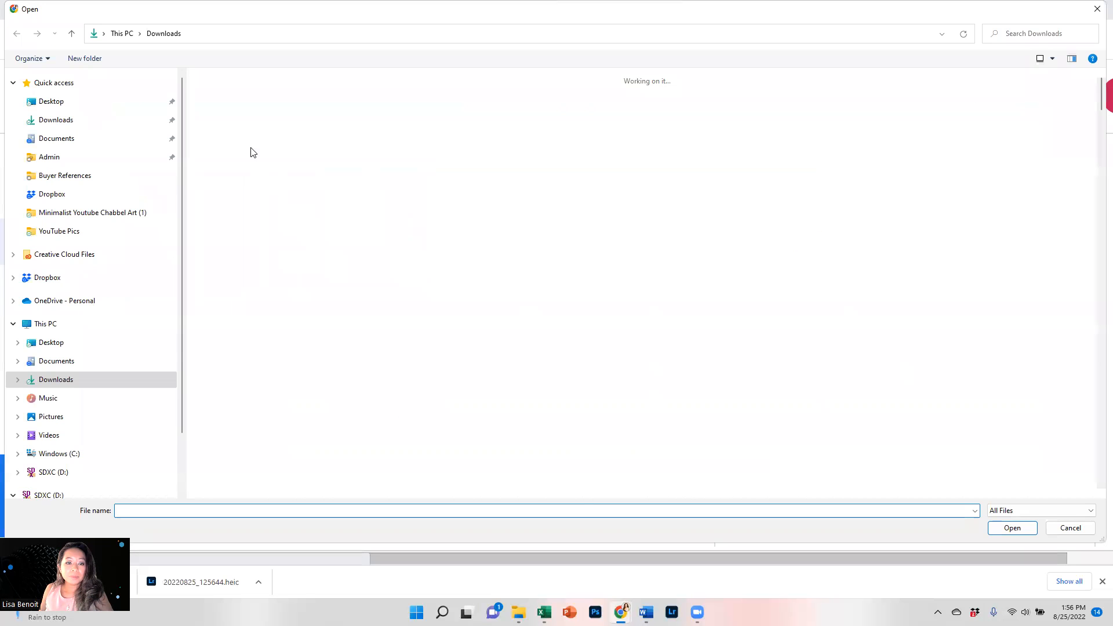
double_click(234, 137)
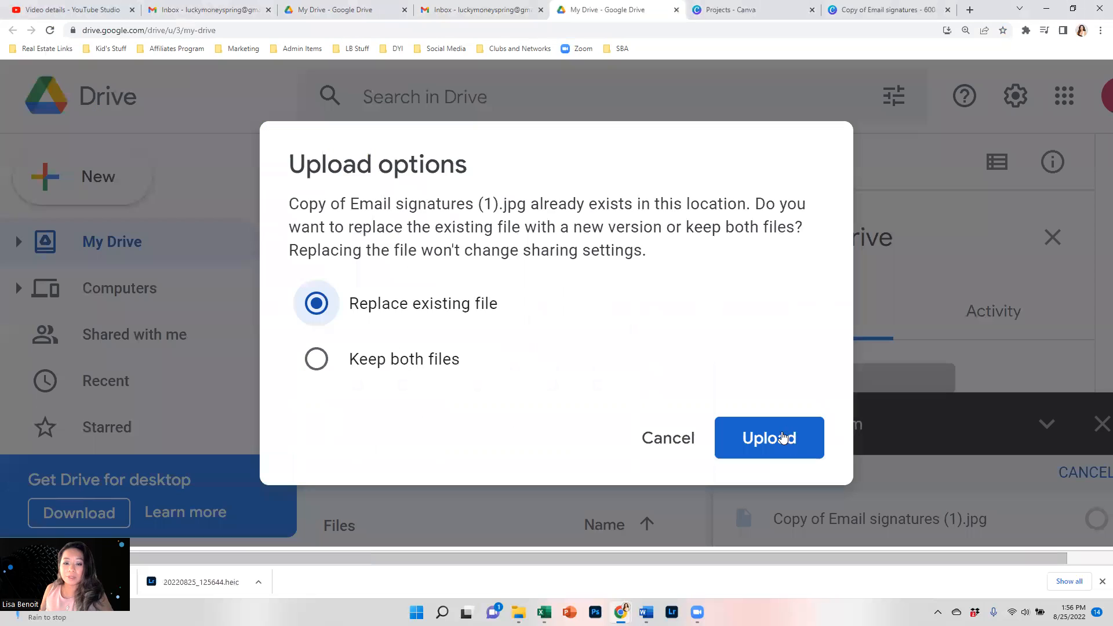
left_click(782, 438)
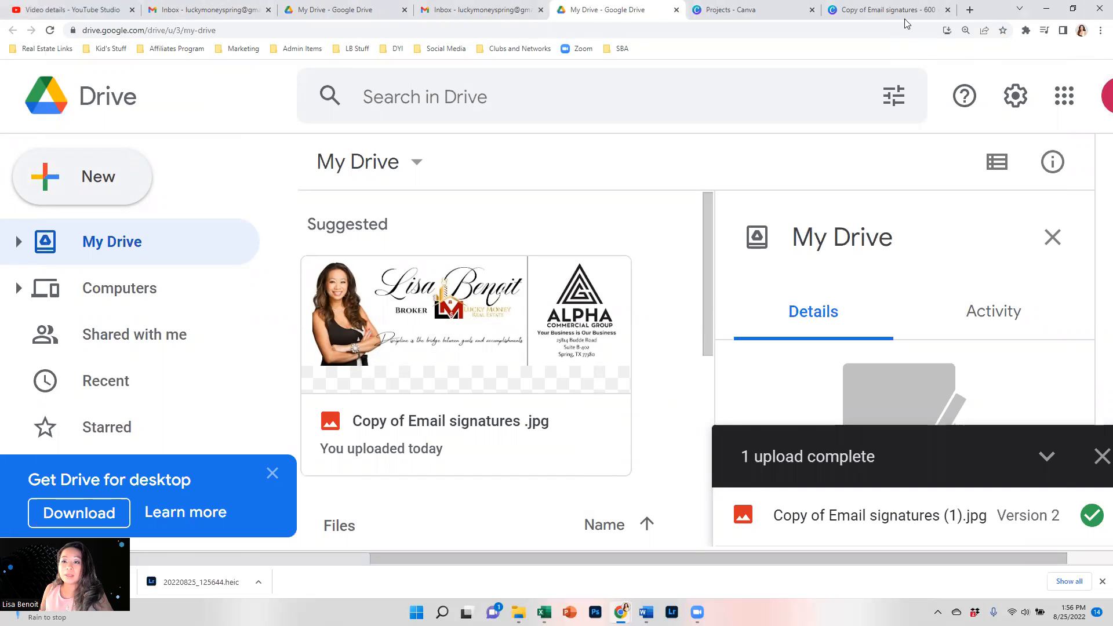
left_click(476, 10)
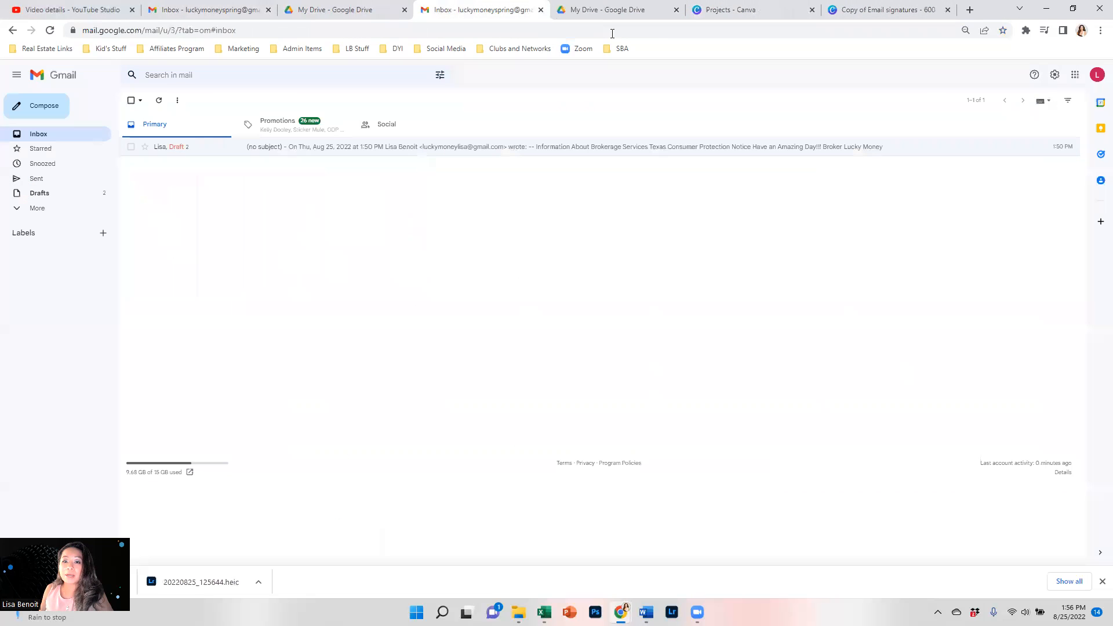
left_click(1055, 76)
Delete the old image from the Signature Box signature in settings.
left_click(1016, 122)
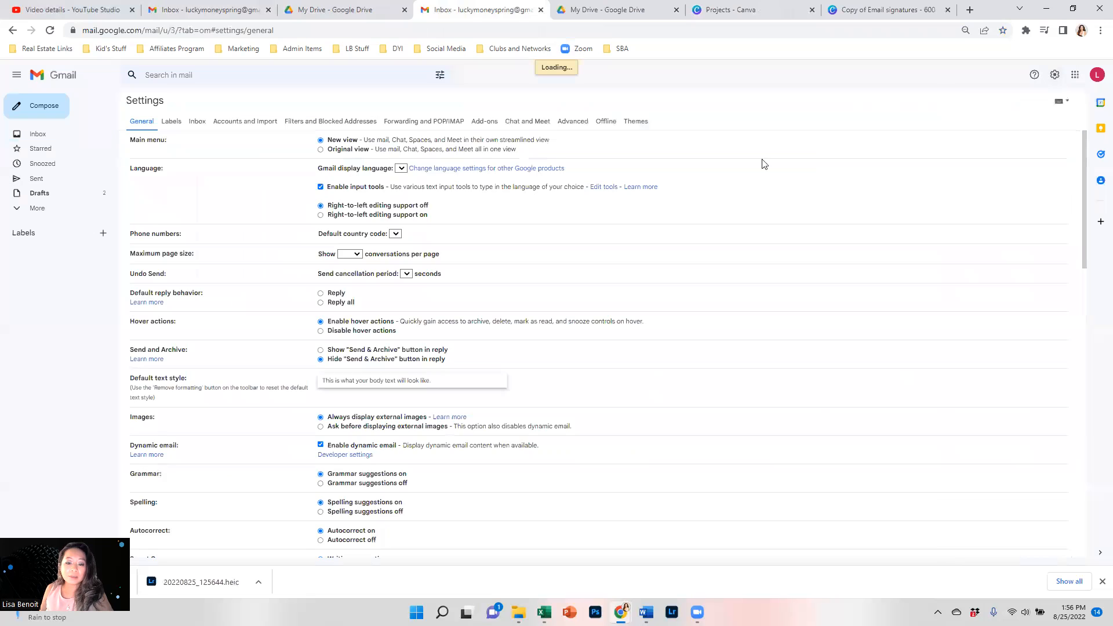
scroll(454, 343, "down", 10)
scroll(454, 348, "down", 10)
scroll(460, 287, "up", 2)
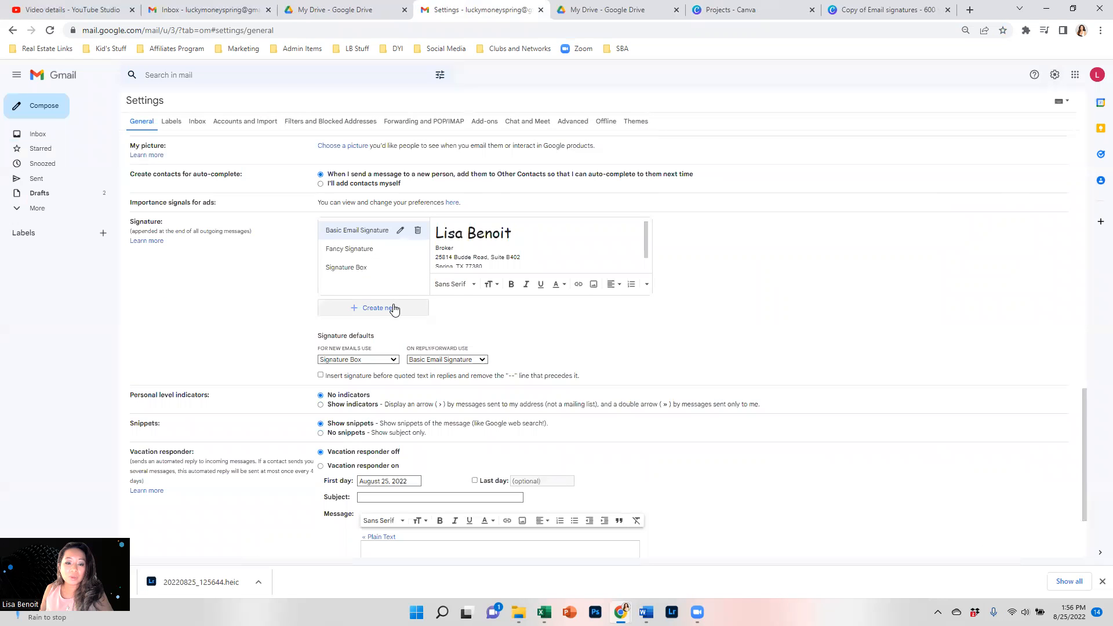
left_click(377, 274)
left_click(503, 248)
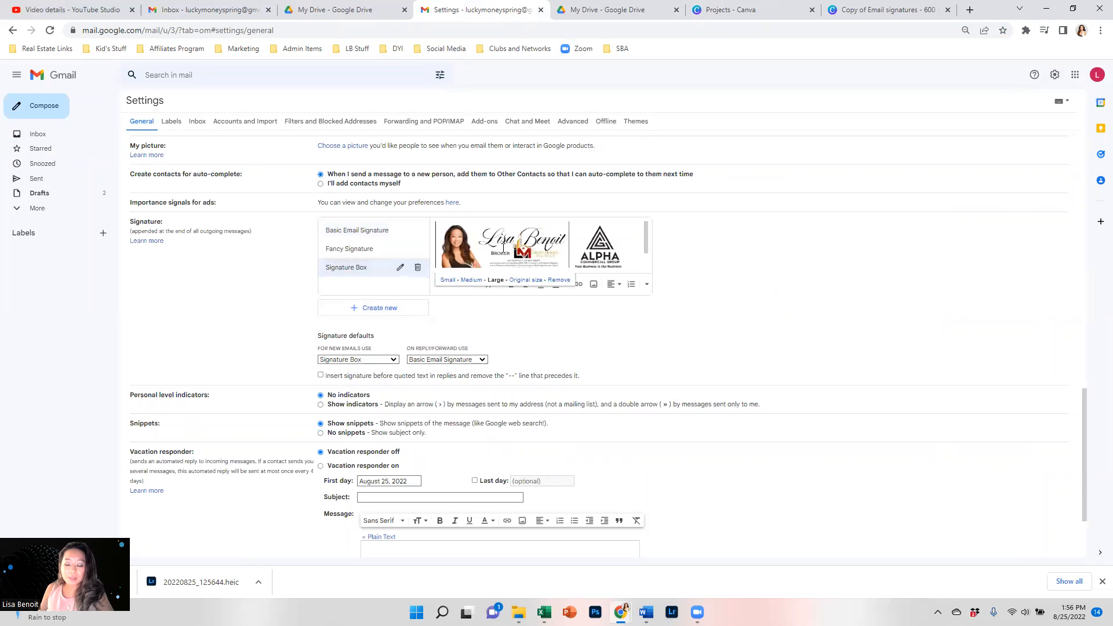
key("Delete")
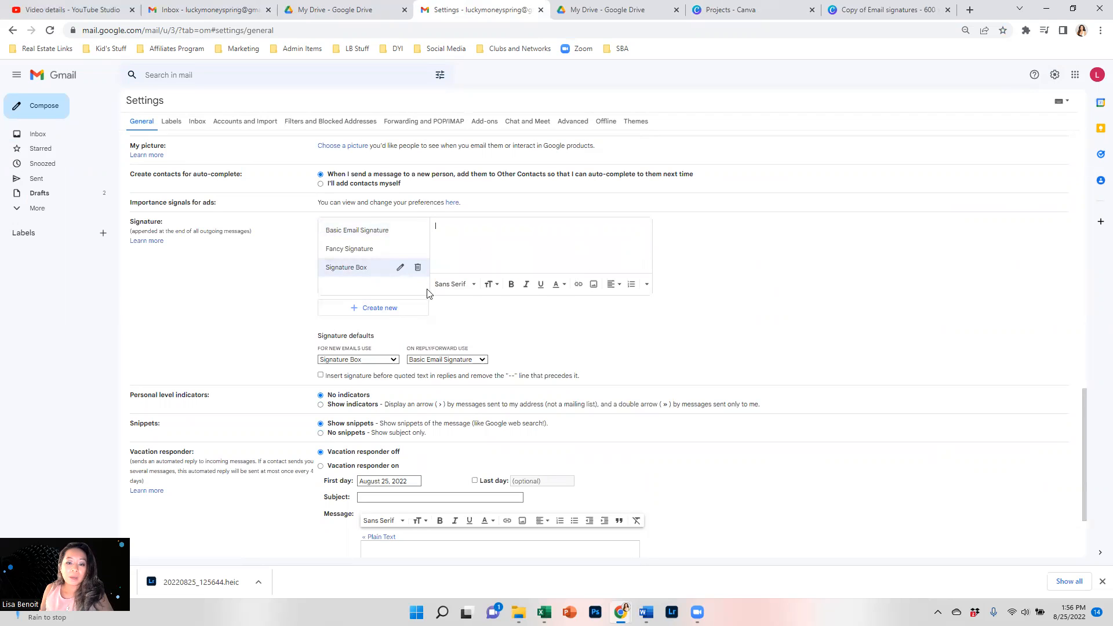
Insert the new signature image from Drive at Large size and save the settings.
left_click(594, 285)
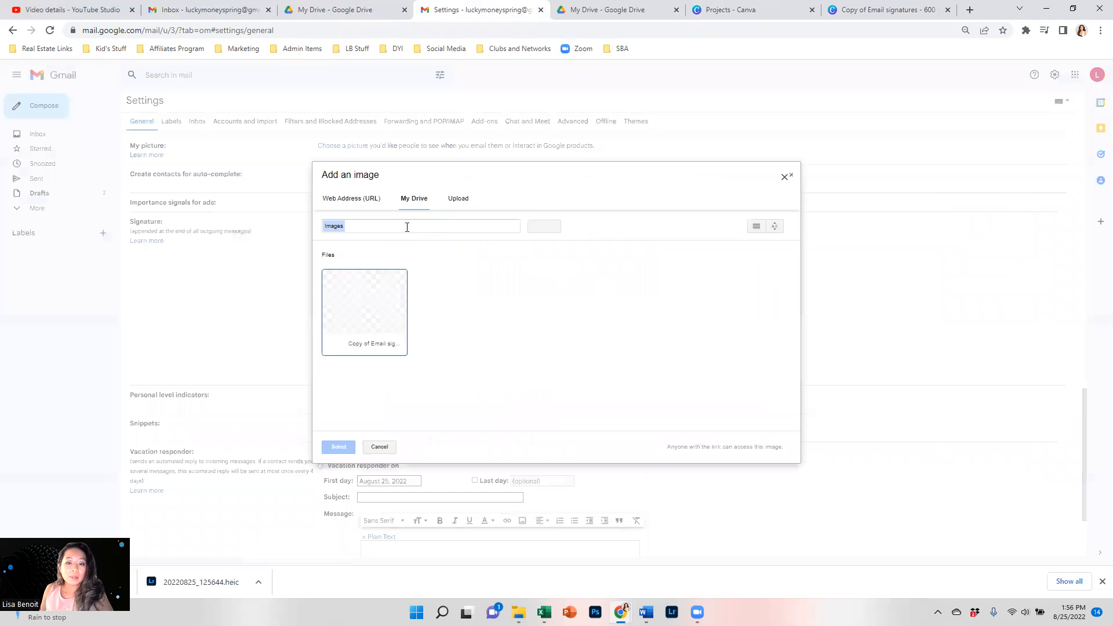
double_click(374, 332)
left_click(561, 249)
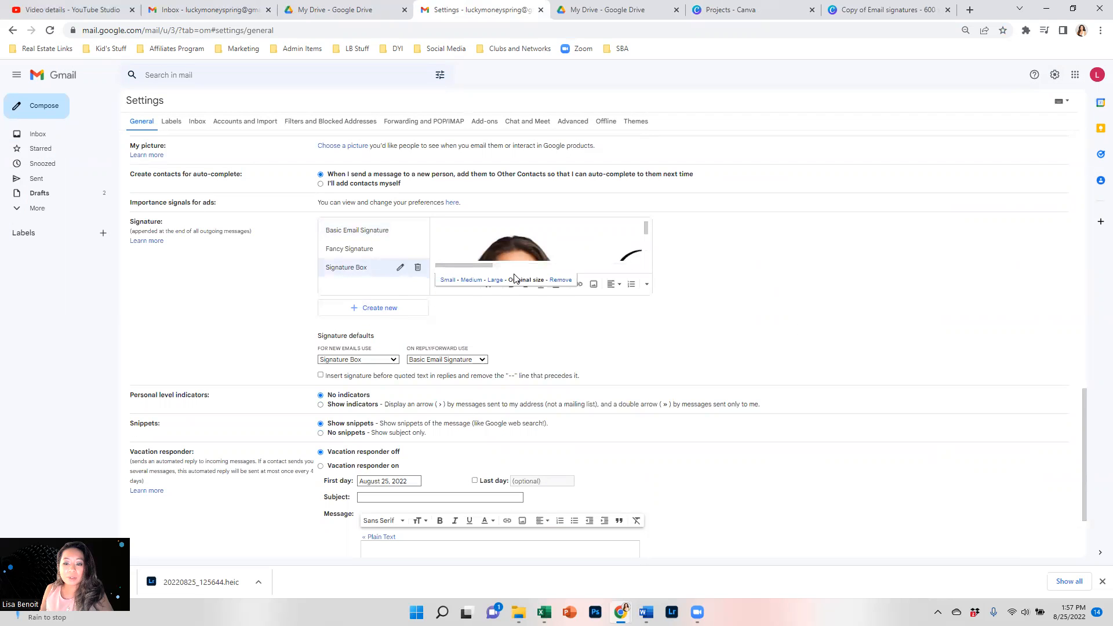
left_click(497, 281)
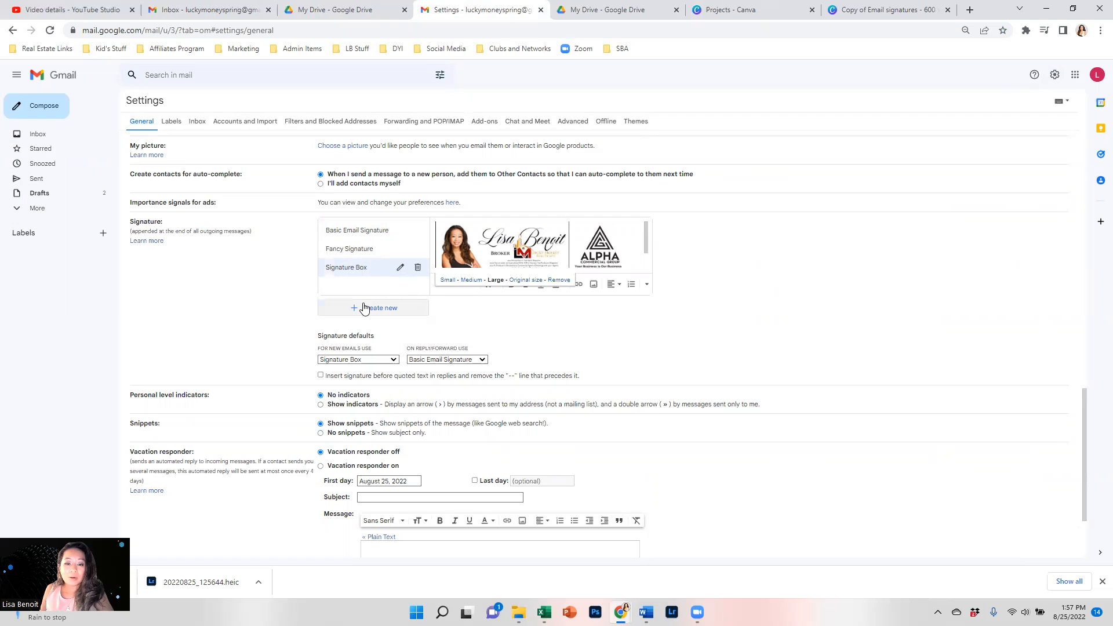
scroll(649, 472, "down", 2)
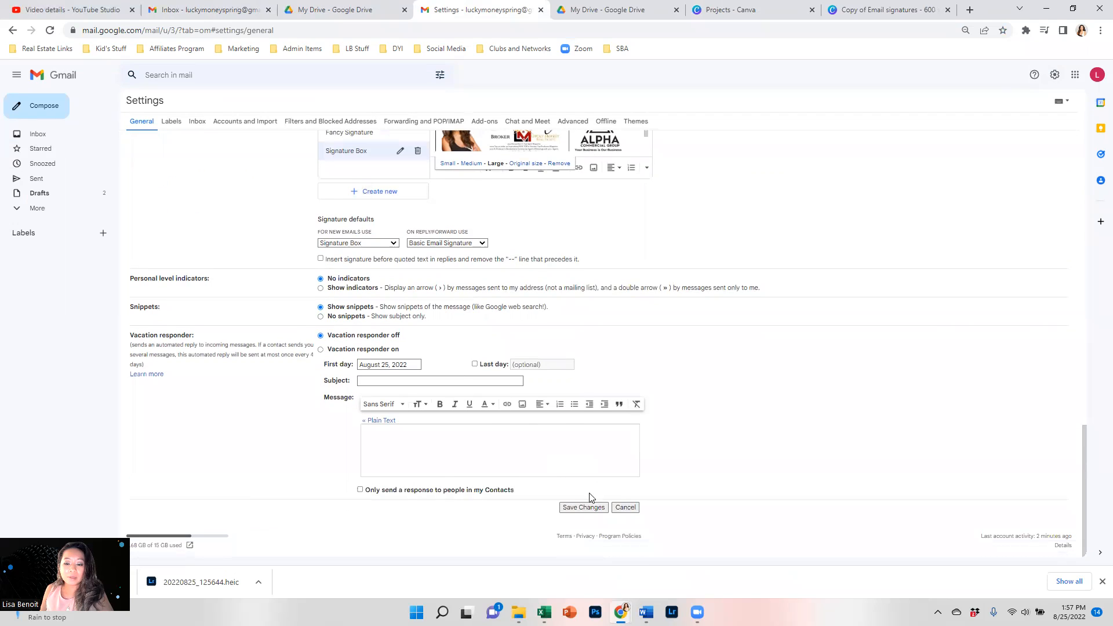
left_click(589, 509)
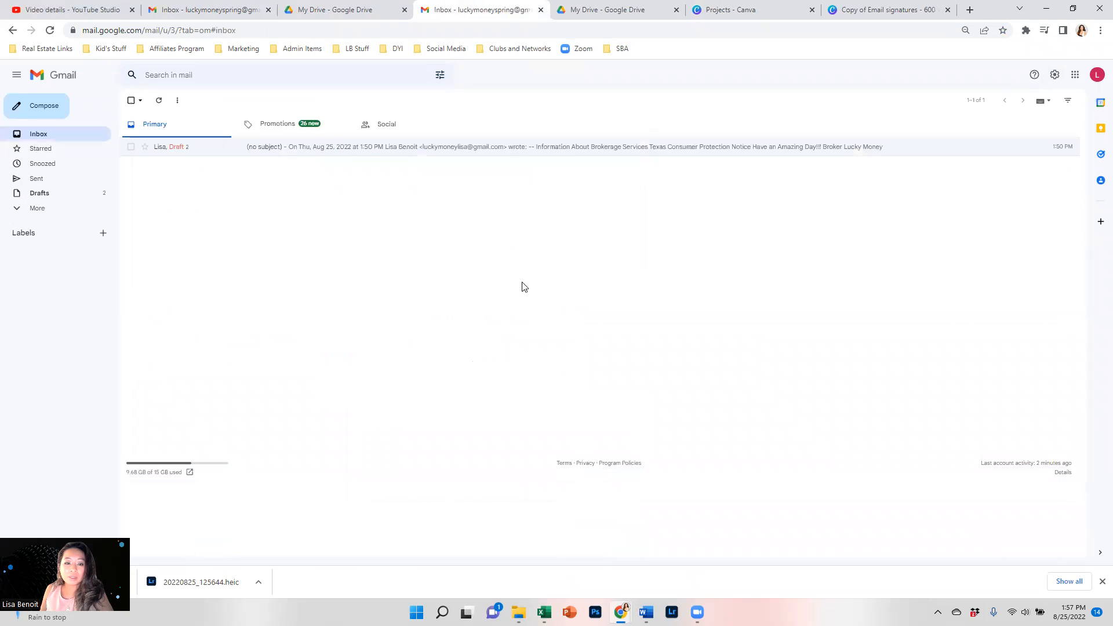
Check the updated signature in a new test message, then close it.
left_click(50, 105)
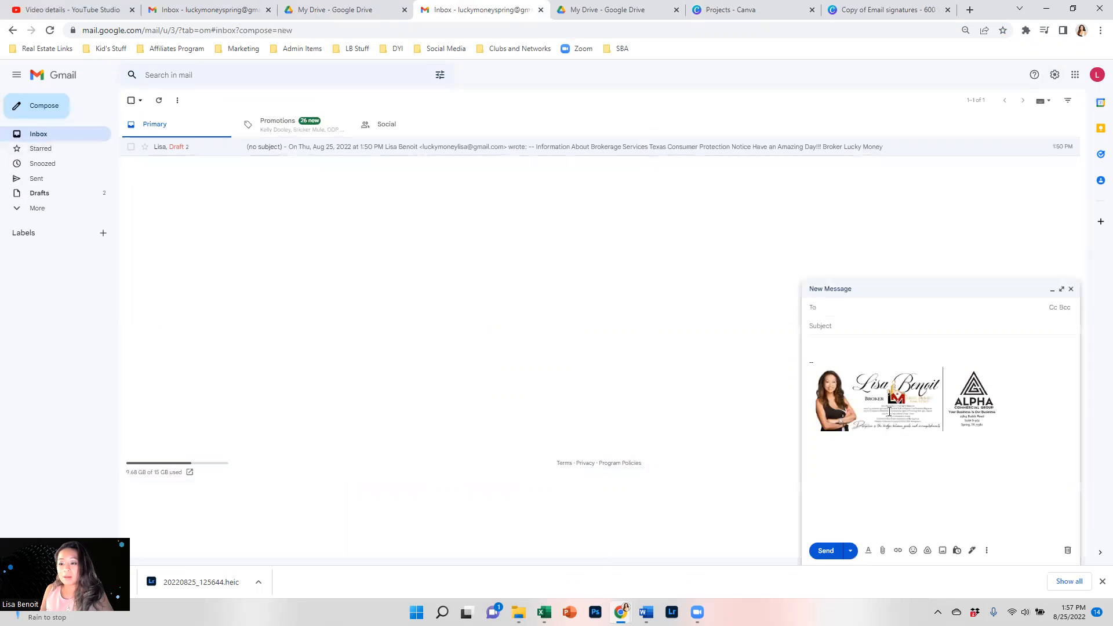
left_click(959, 411)
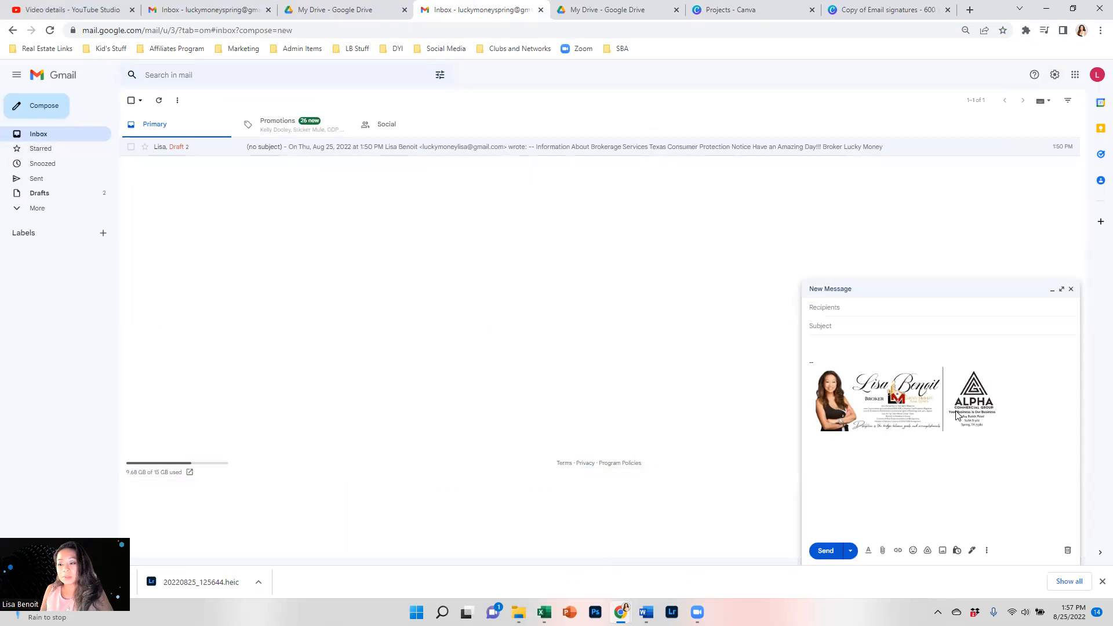
left_click(954, 412)
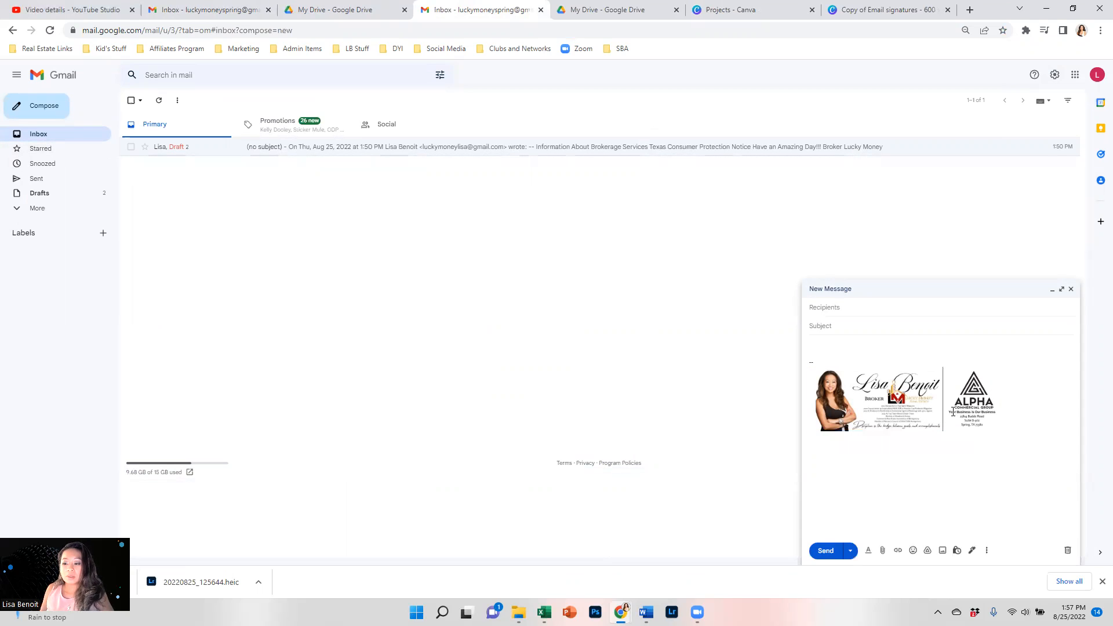
left_click(953, 411)
left_click(966, 402)
left_click(1070, 289)
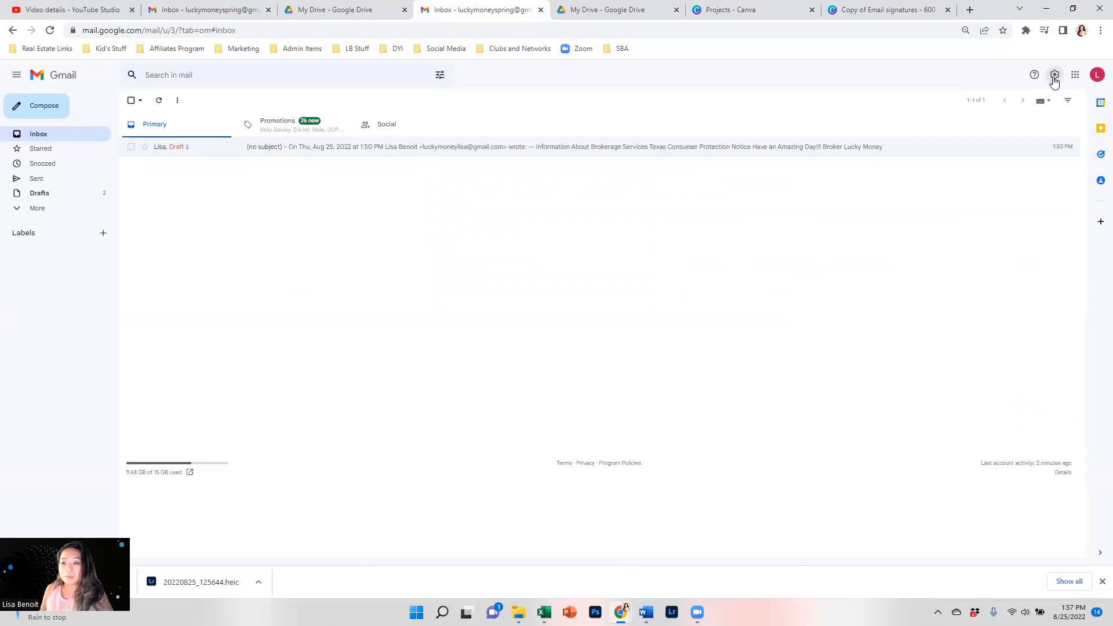
left_click(1055, 75)
Open the full settings and remove the existing image from the Signature Box signature.
left_click(1019, 123)
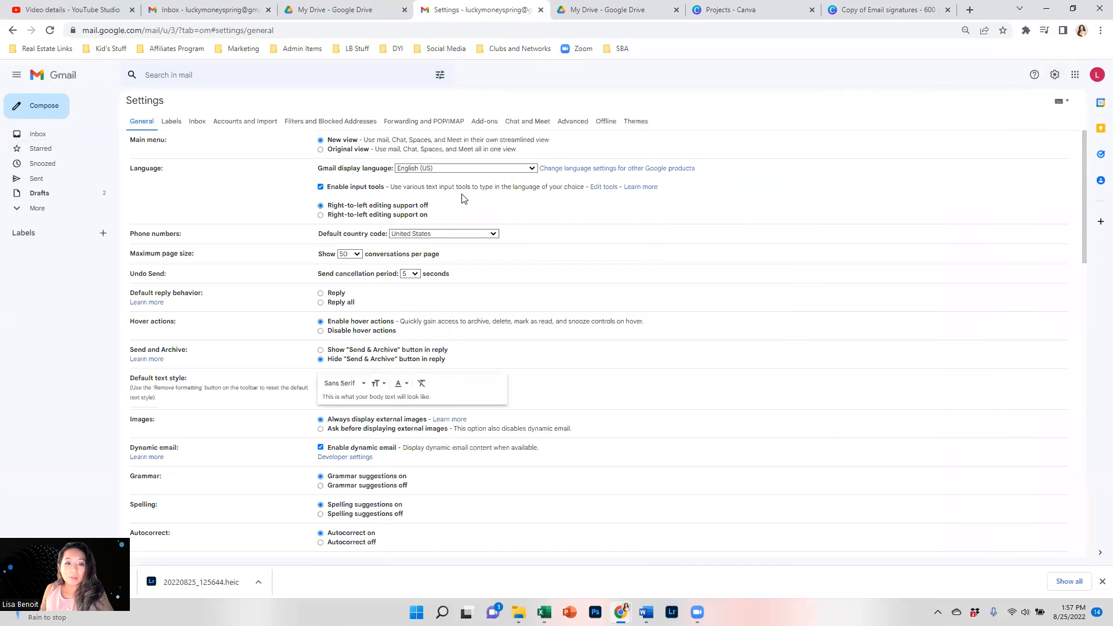
scroll(355, 364, "down", 20)
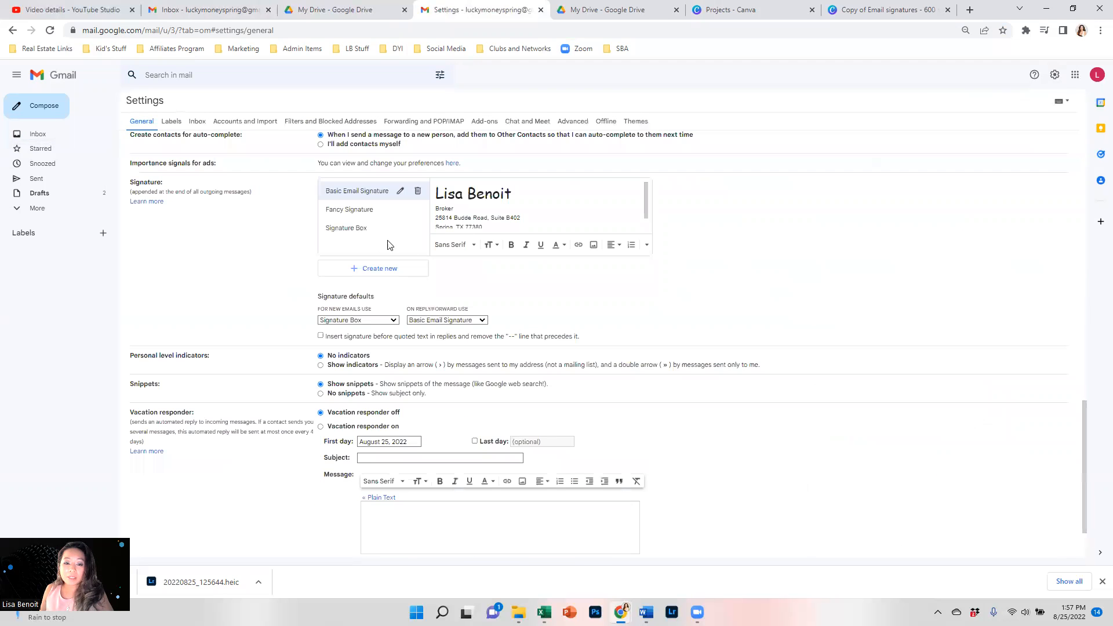
left_click(478, 210)
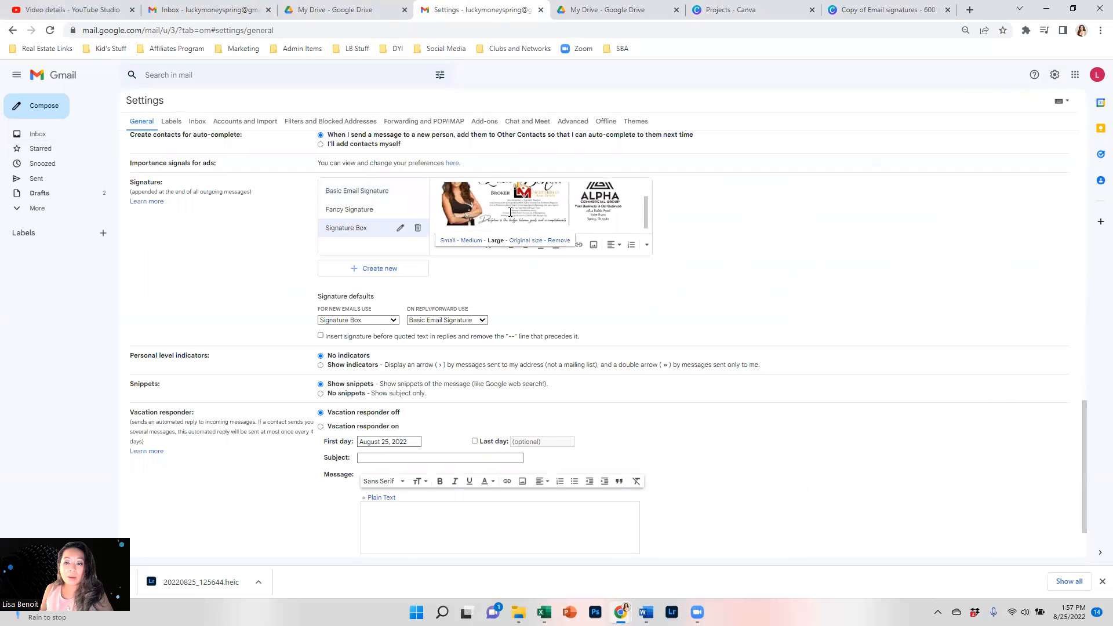
left_click(542, 250)
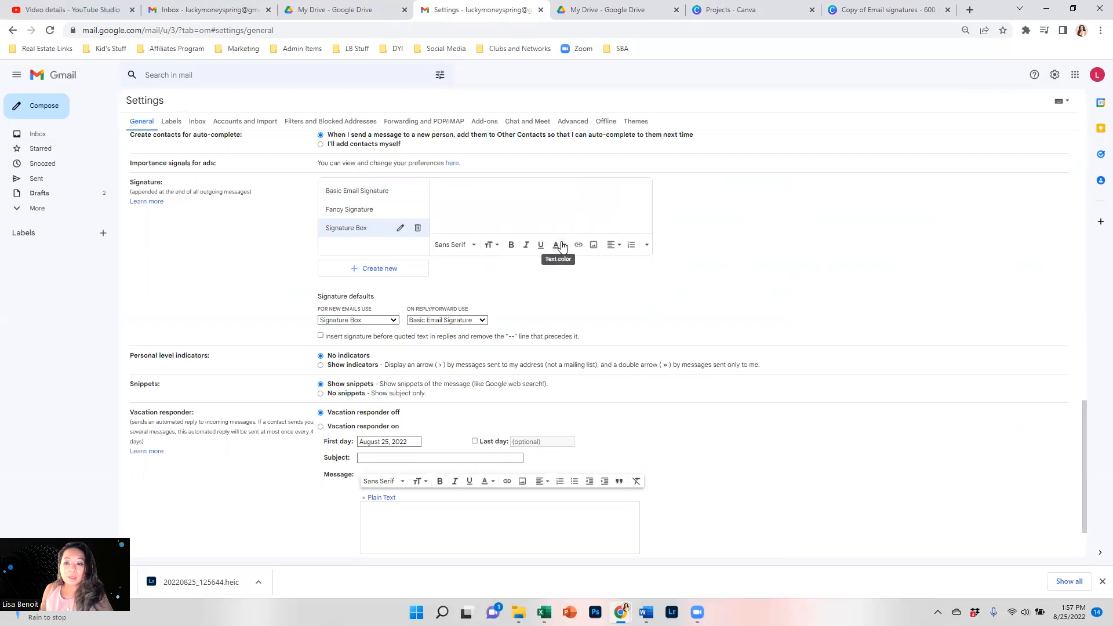
Reinsert the Drive image at Large size, remove it again, then start deleting Signature Box.
left_click(593, 244)
double_click(376, 314)
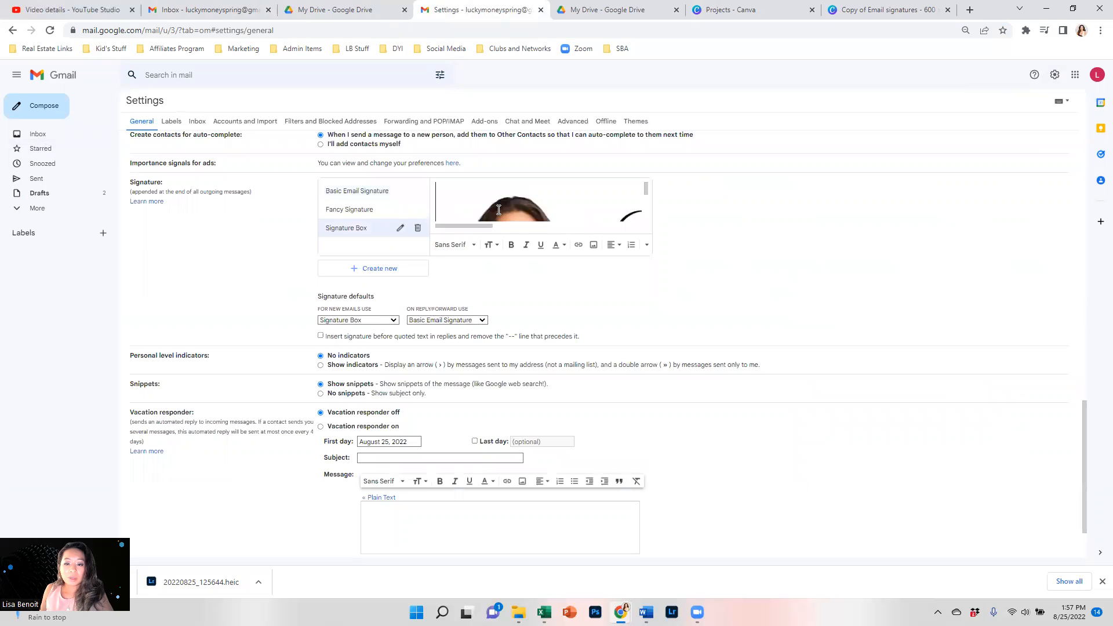
left_click(574, 222)
left_click(496, 240)
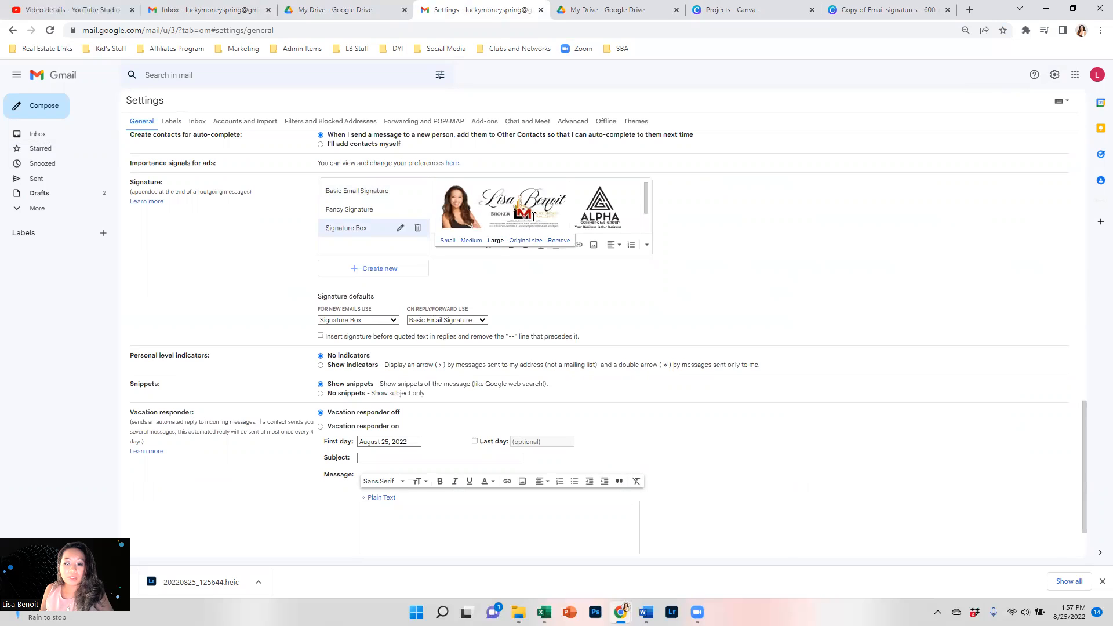
left_click(560, 241)
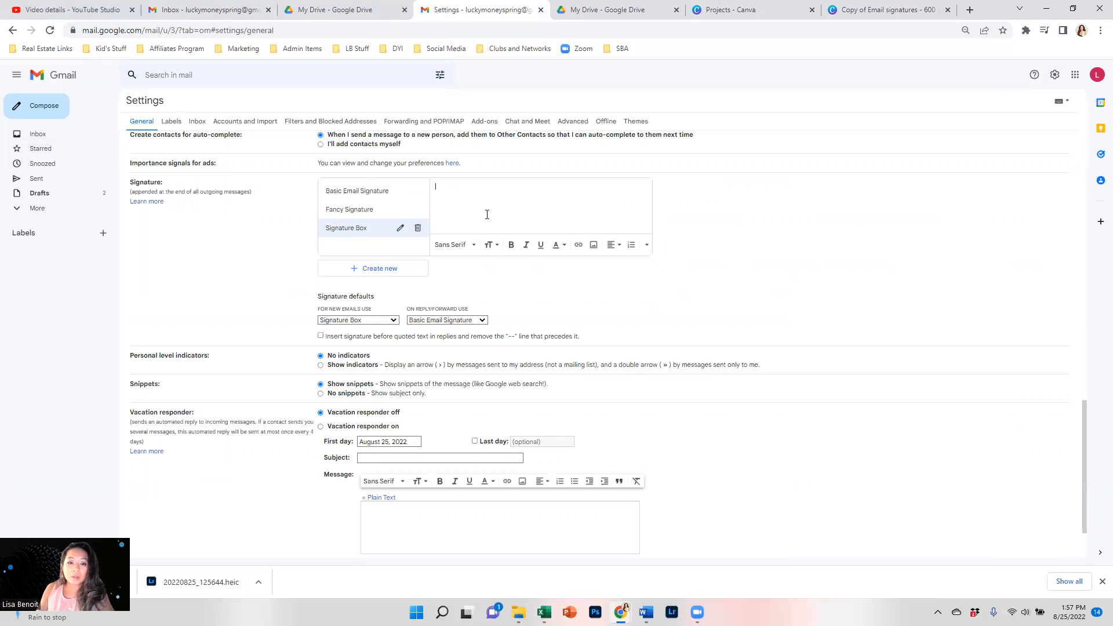
left_click(418, 228)
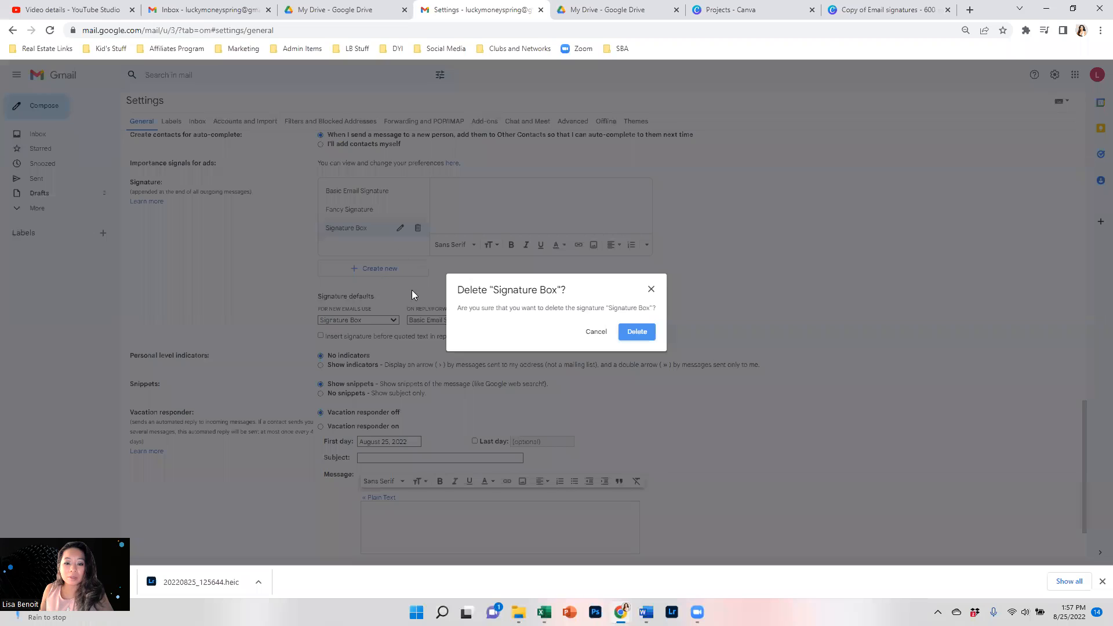
Confirm deleting the old signature and create a new one named 'Signature Box'.
left_click(635, 336)
left_click(397, 267)
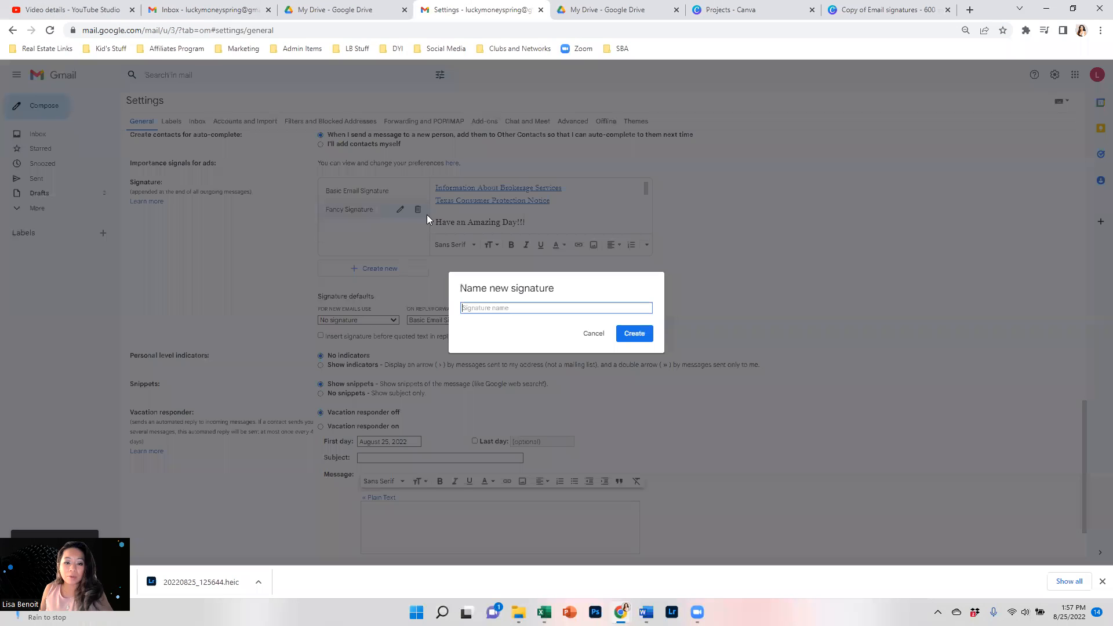
type("Signature Box")
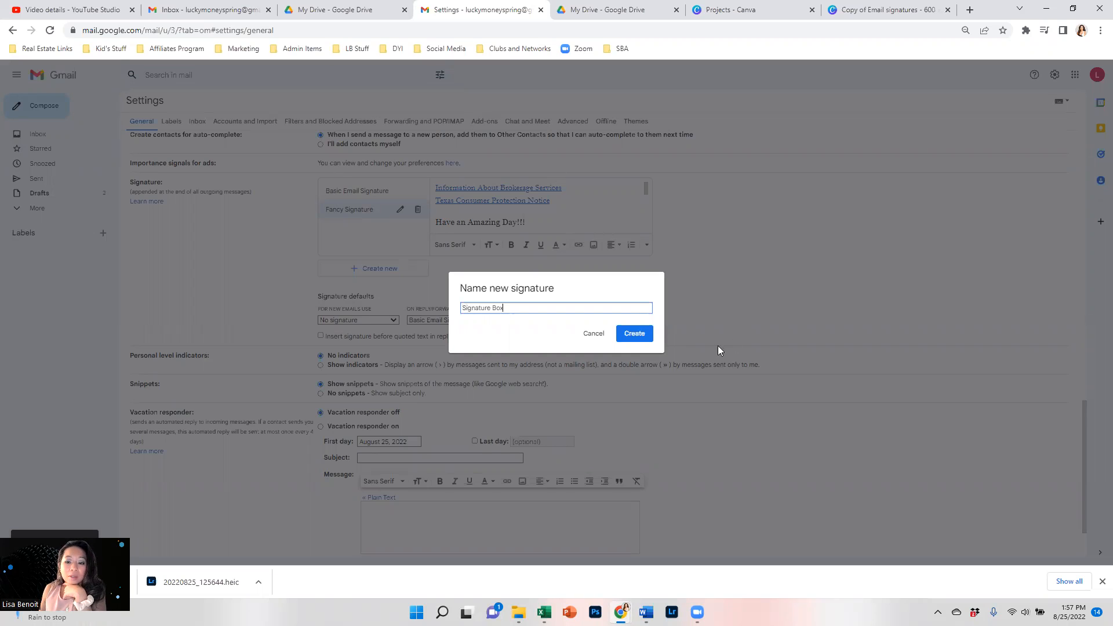
left_click(635, 336)
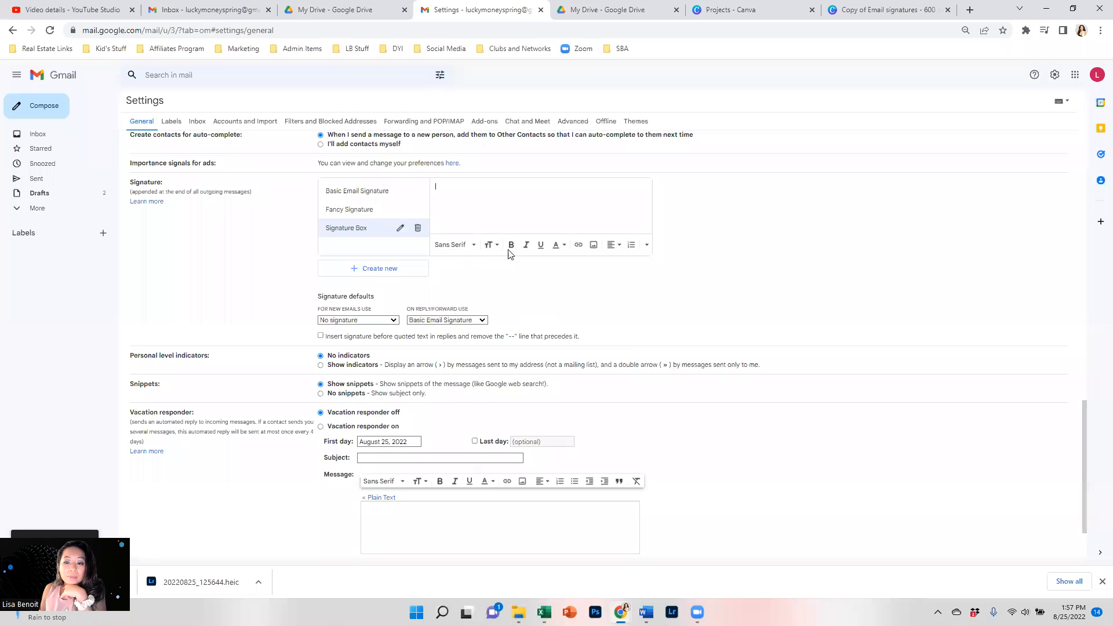
Insert the Drive image into the new signature at Large size, then delete it.
left_click(593, 246)
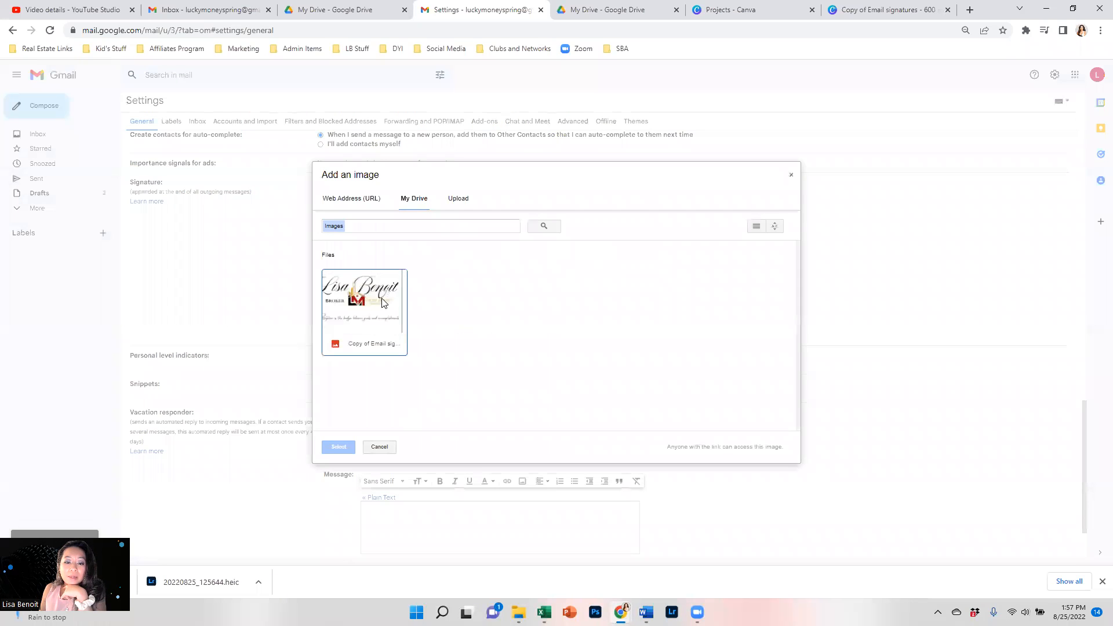
left_click(339, 447)
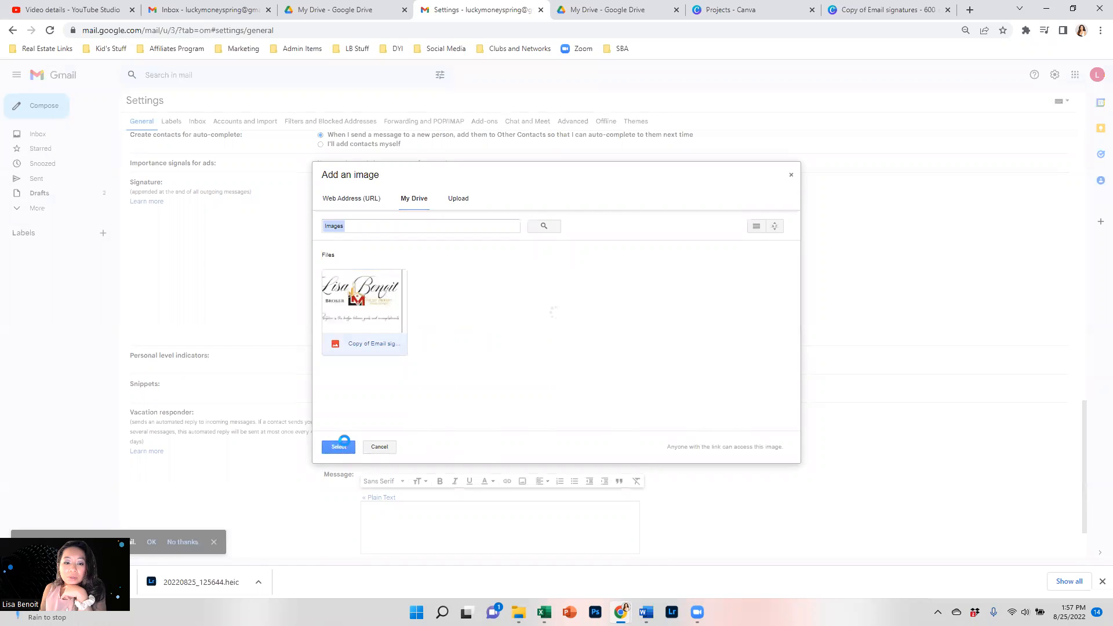
left_click(502, 208)
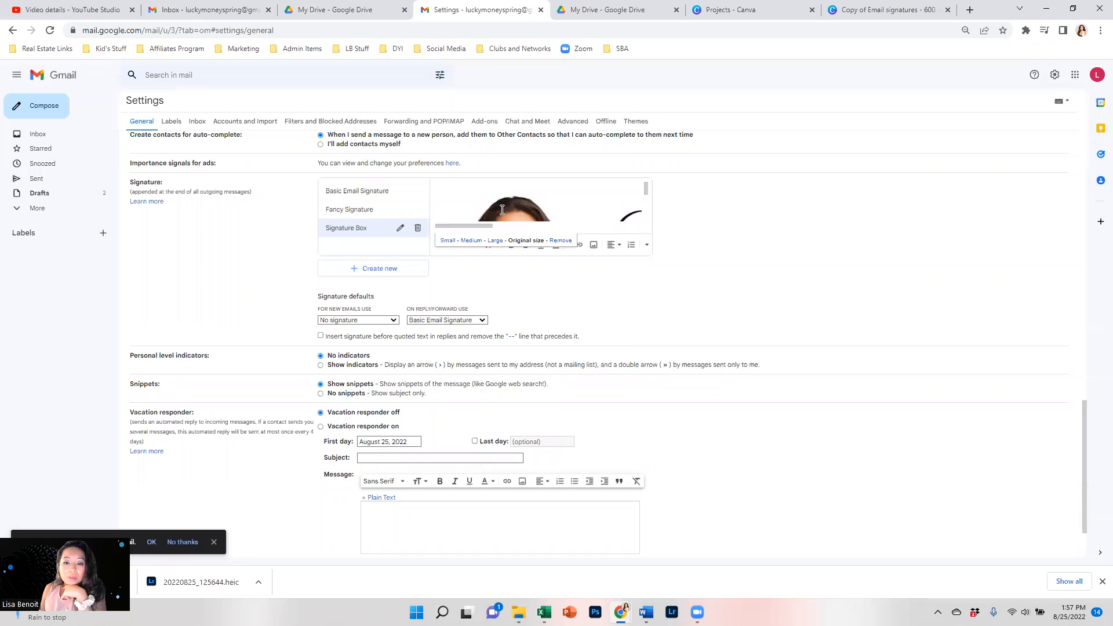
left_click(496, 241)
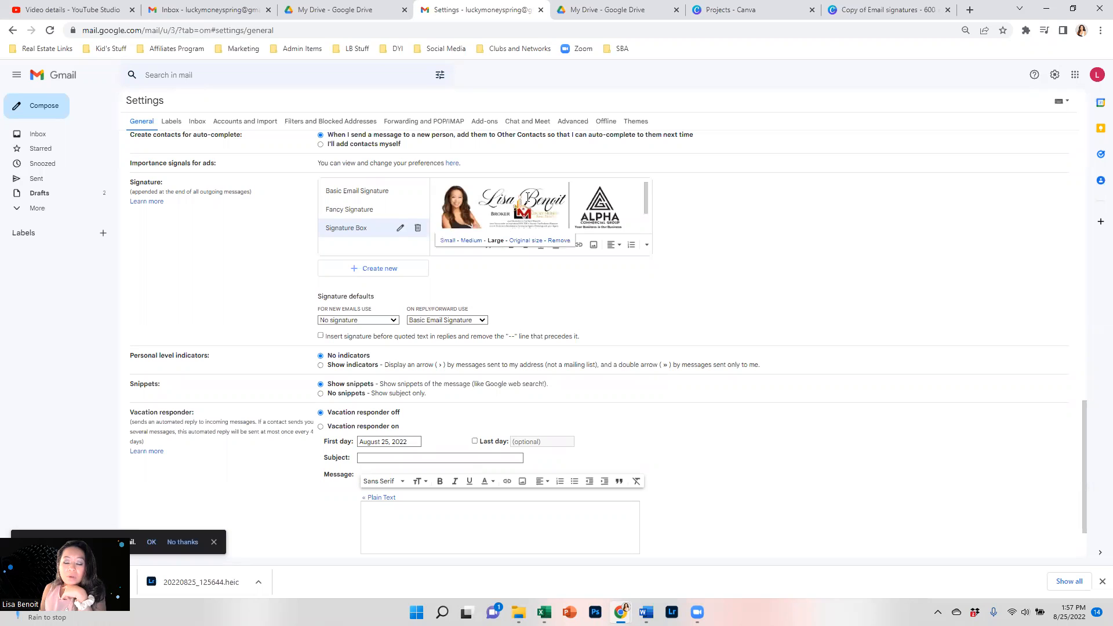
scroll(581, 209, "down", 1)
key("Delete")
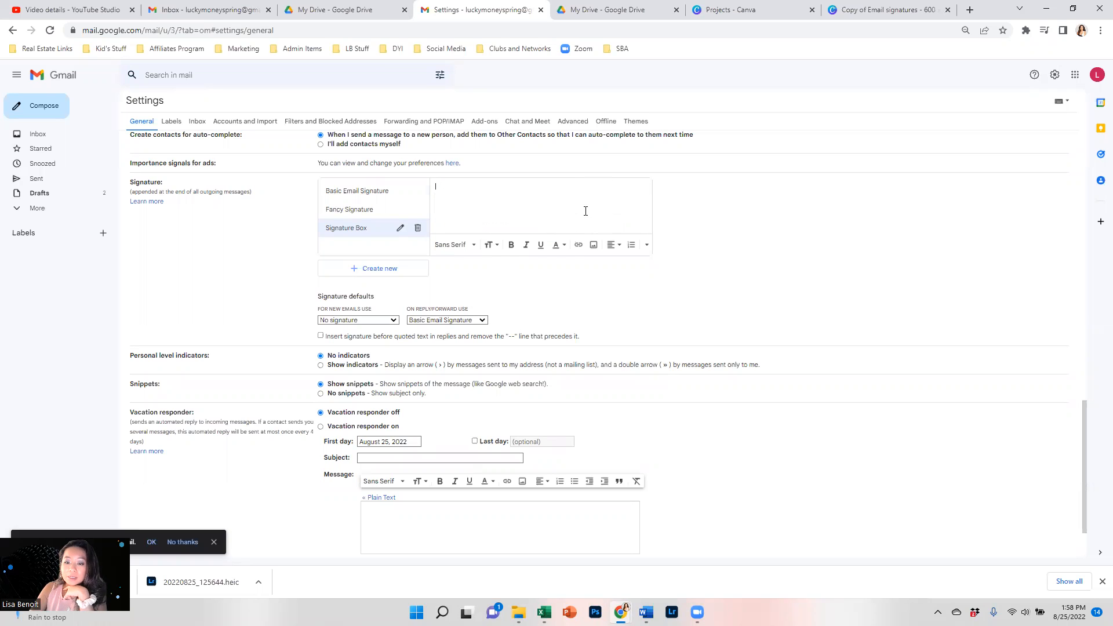
left_click(632, 10)
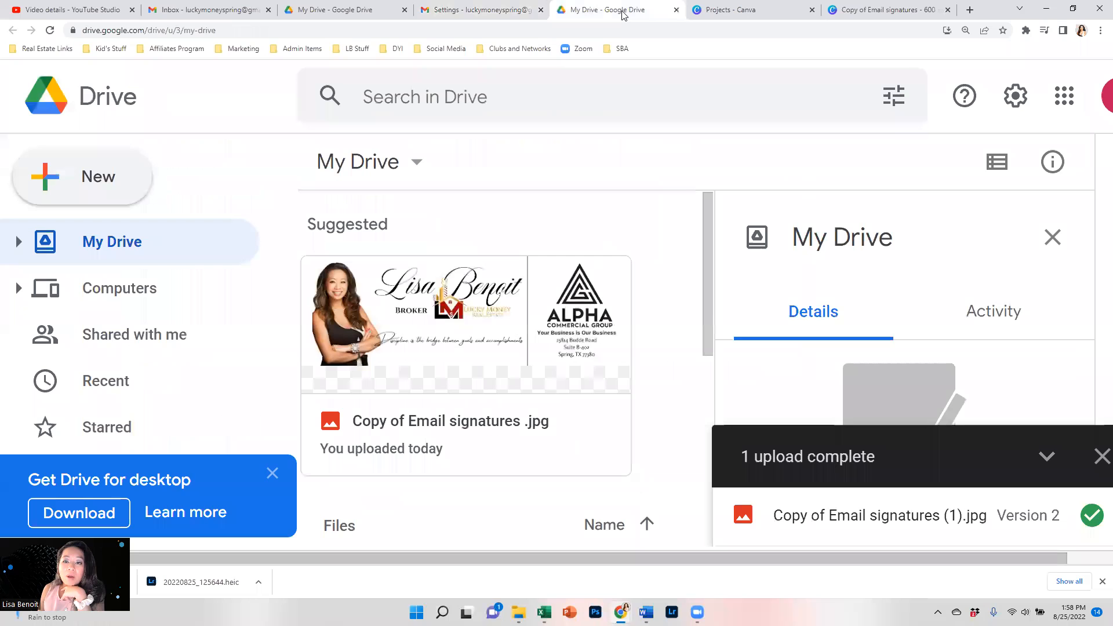
Rename the Drive file Copy of Email signatures .jpg to Email 2.jpg.
right_click(478, 364)
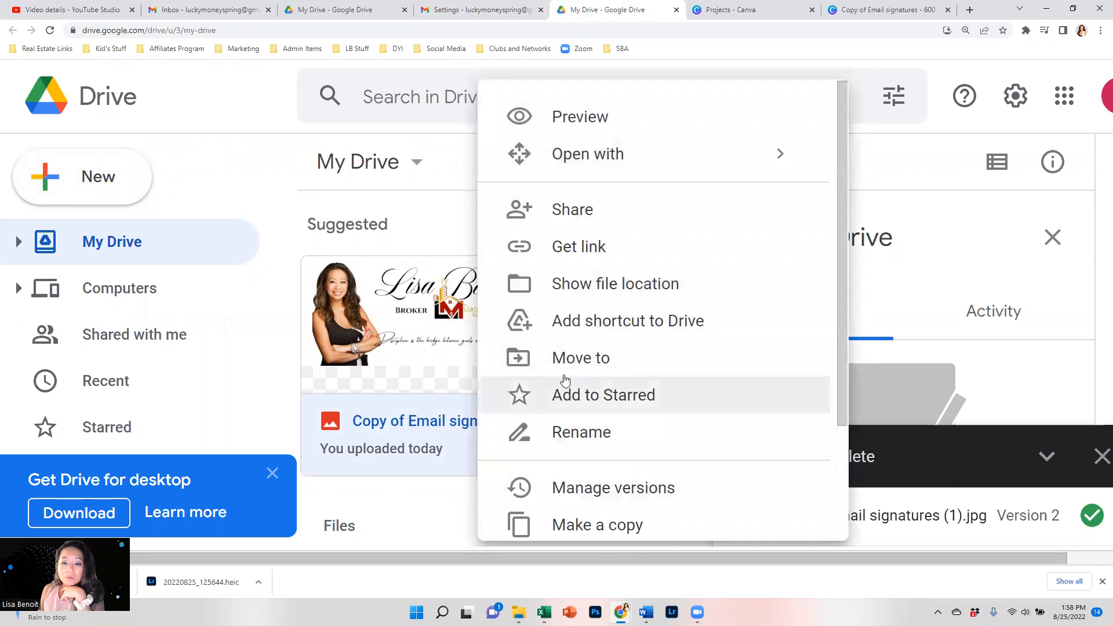
left_click(437, 328)
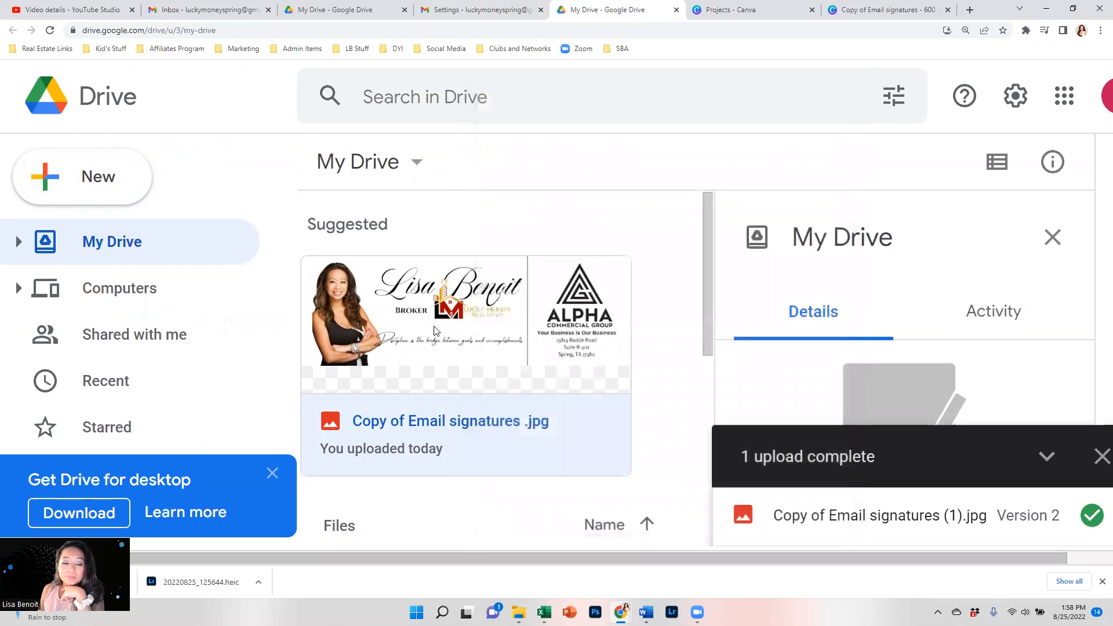
right_click(442, 338)
left_click(520, 434)
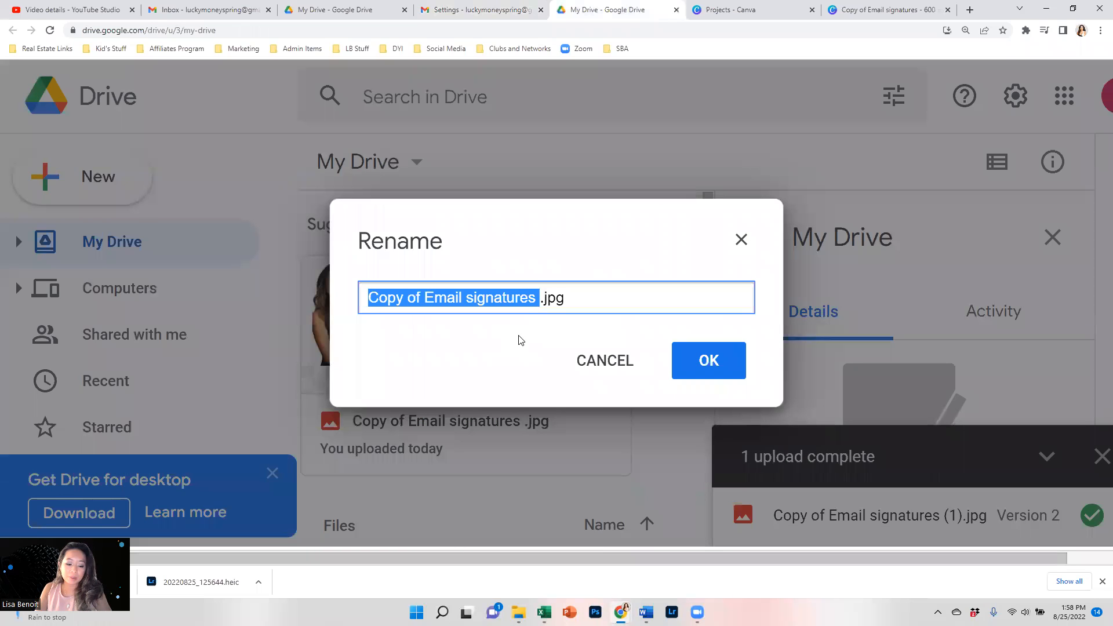
type("Email 2")
key("Return")
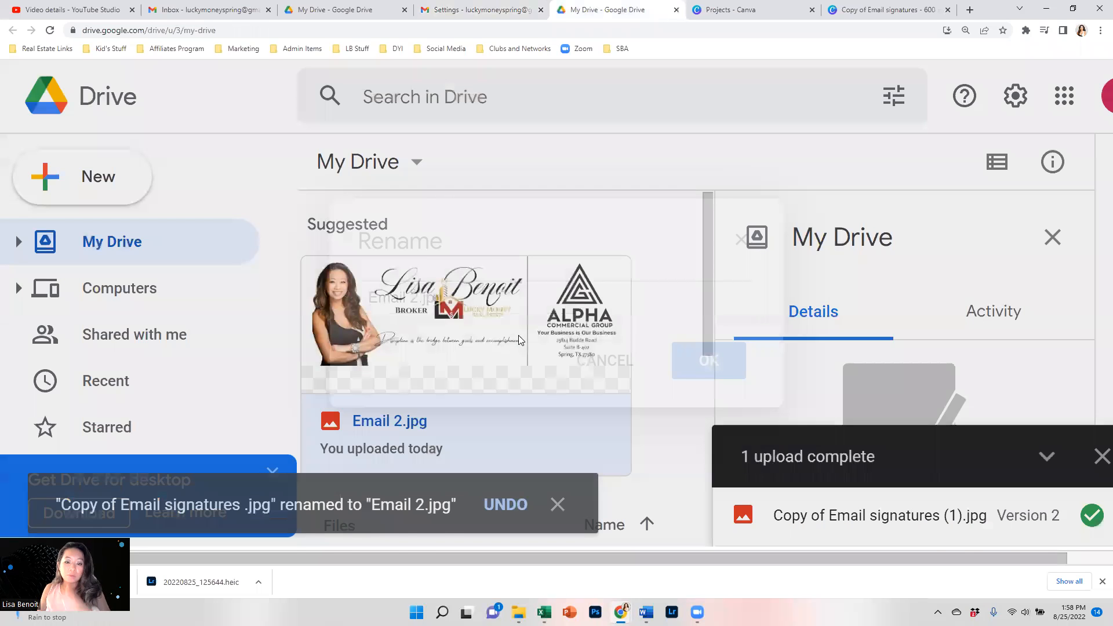
left_click(487, 10)
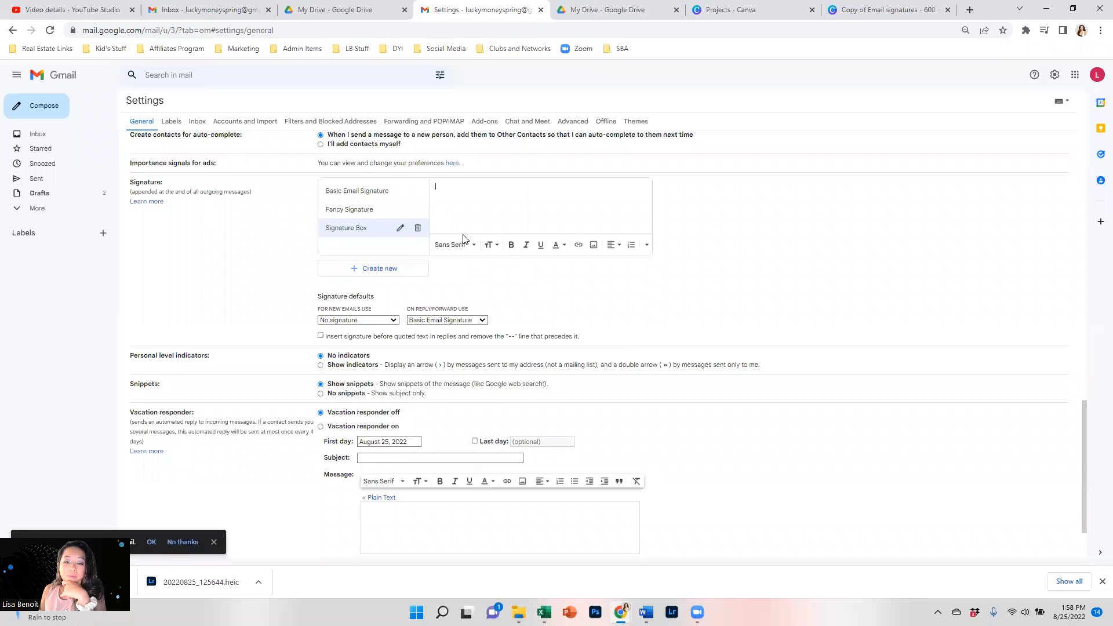
Insert Email 2.jpg from My Drive into Signature Box at Large size and save the changes.
left_click(389, 268)
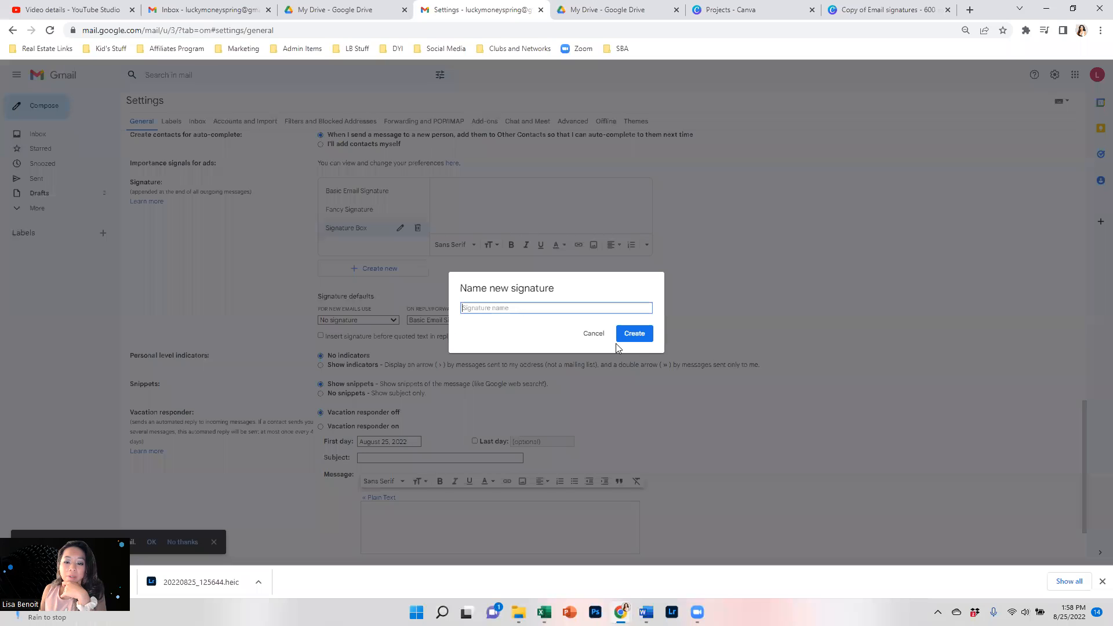
left_click(594, 334)
left_click(589, 244)
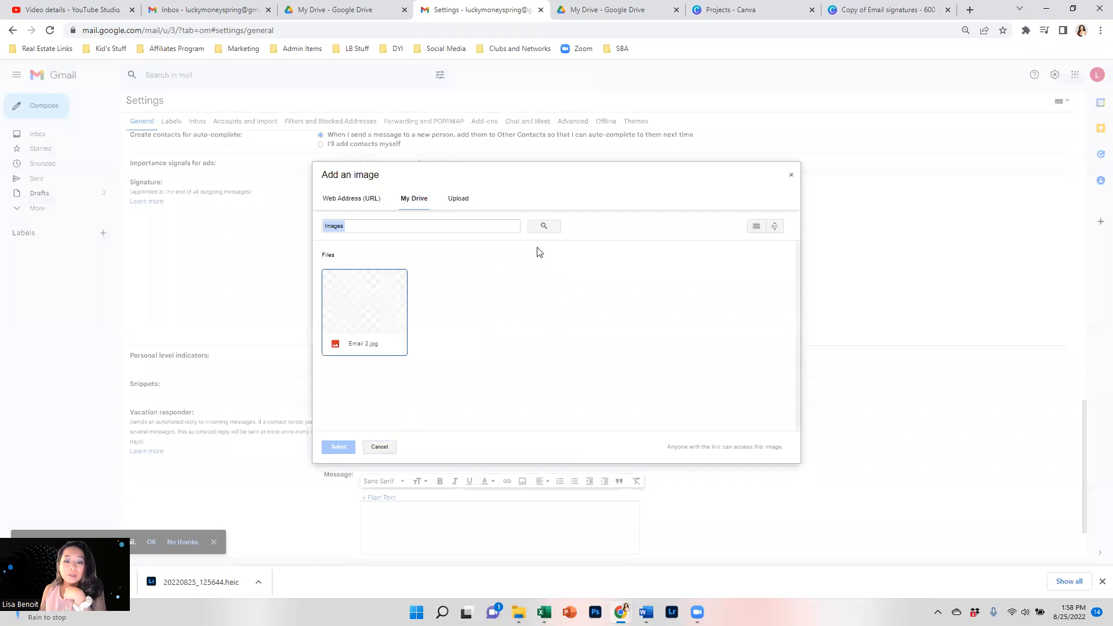
left_click(385, 308)
left_click(339, 447)
left_click(545, 204)
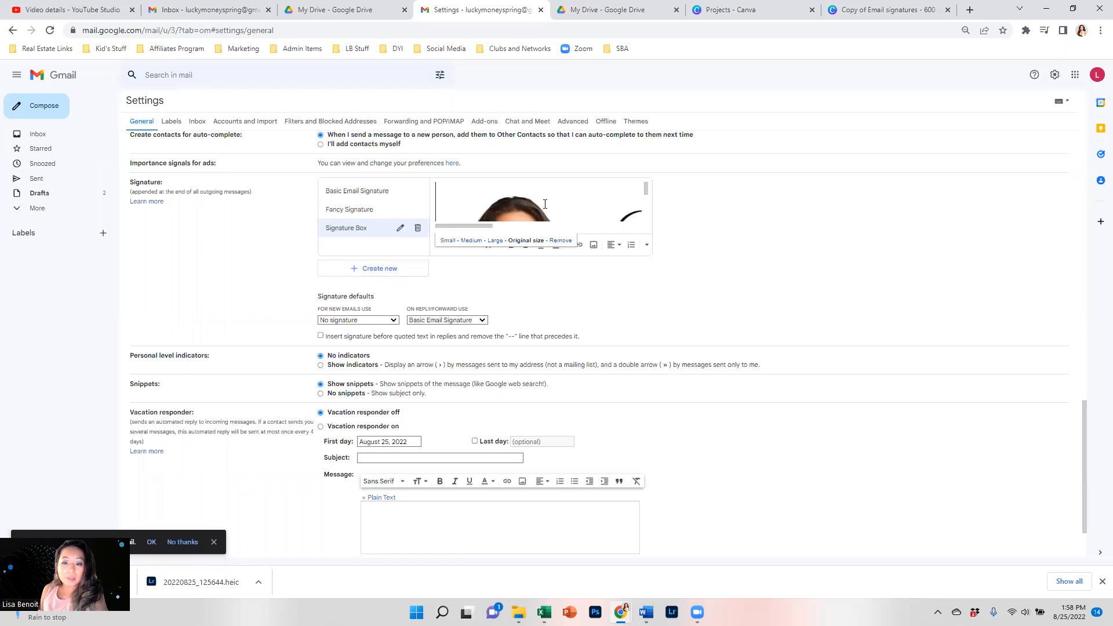
left_click(496, 241)
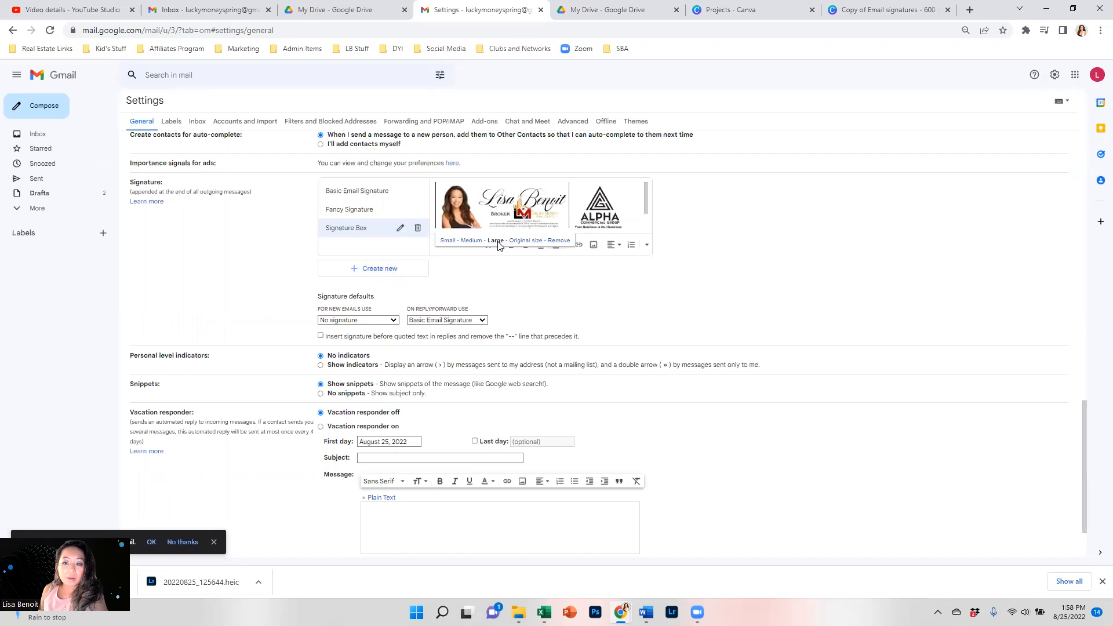
scroll(603, 218, "down", 1)
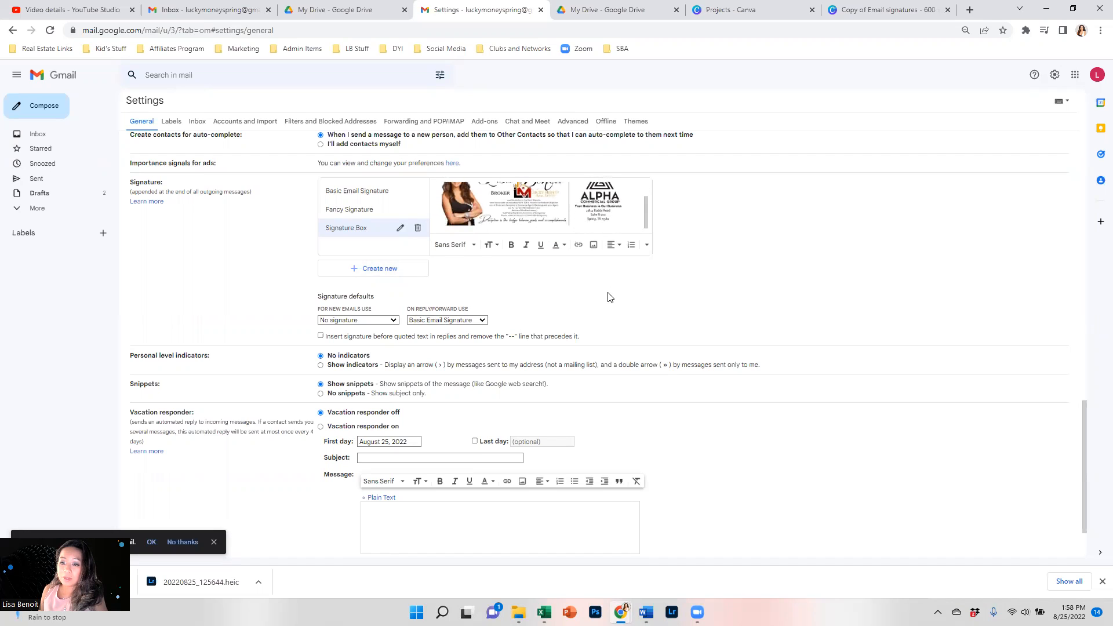
scroll(586, 452, "down", 1)
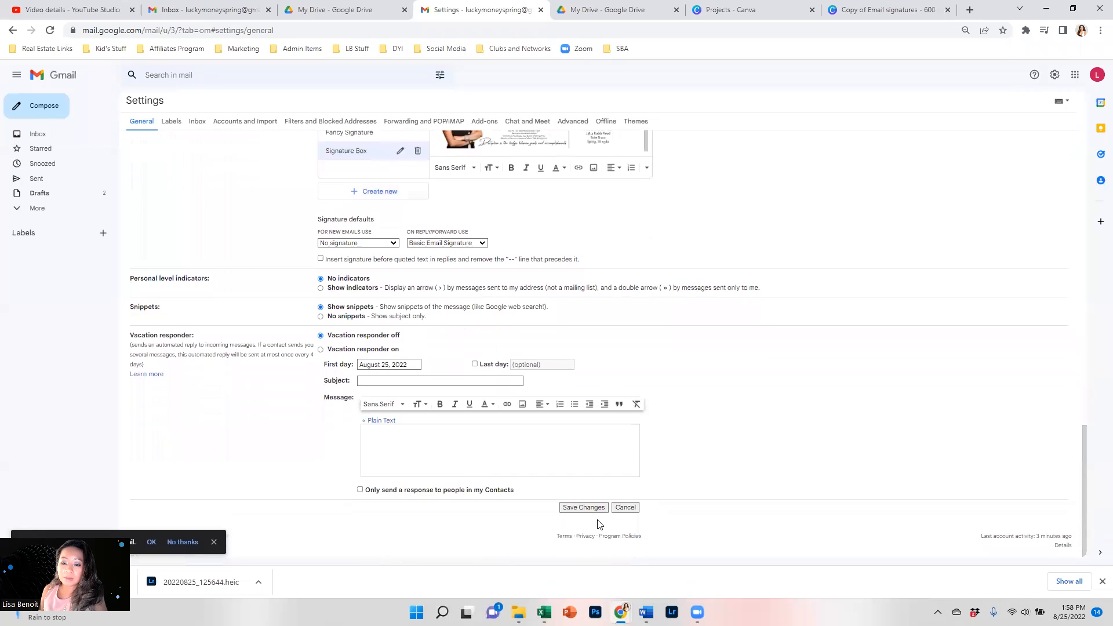
left_click(589, 510)
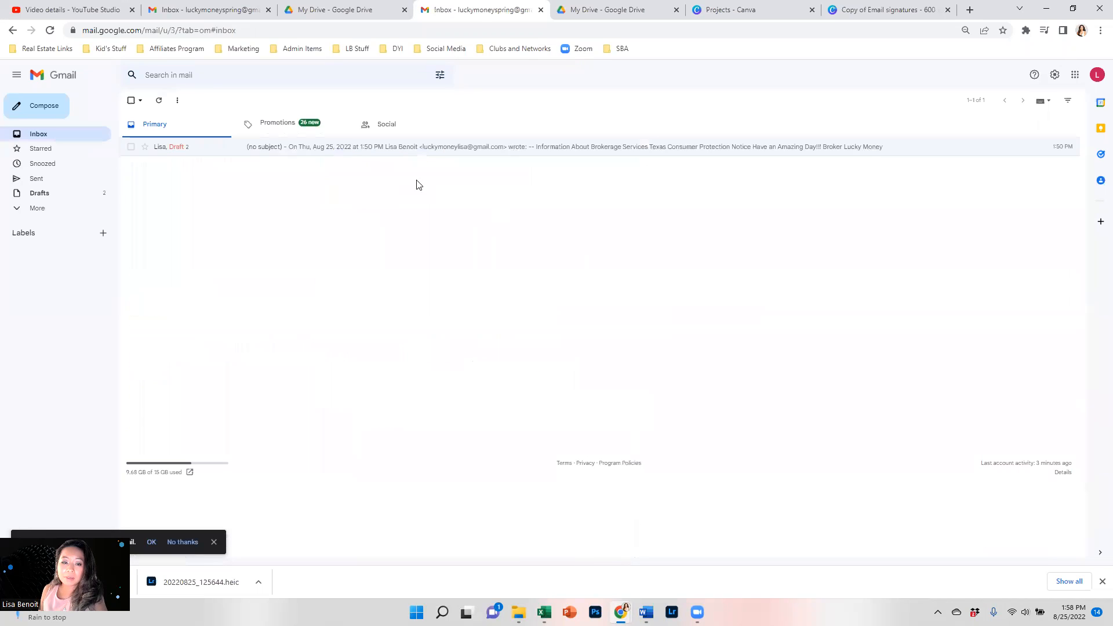
Set Signature Box as the default signature for new emails and save the settings.
left_click(46, 105)
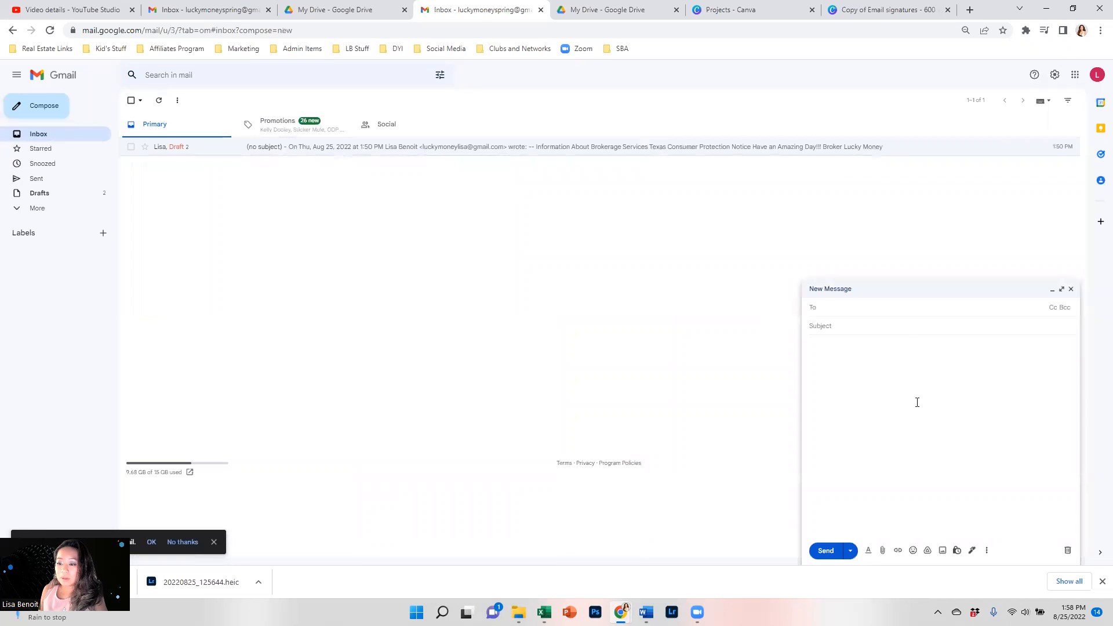
left_click(1071, 288)
left_click(1055, 75)
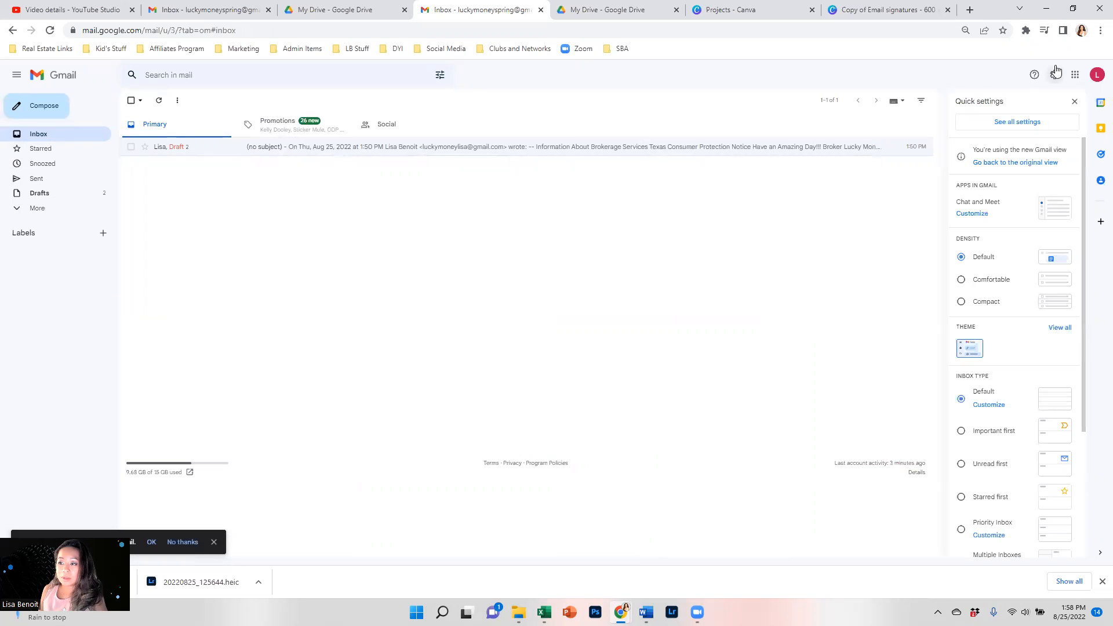
left_click(1026, 125)
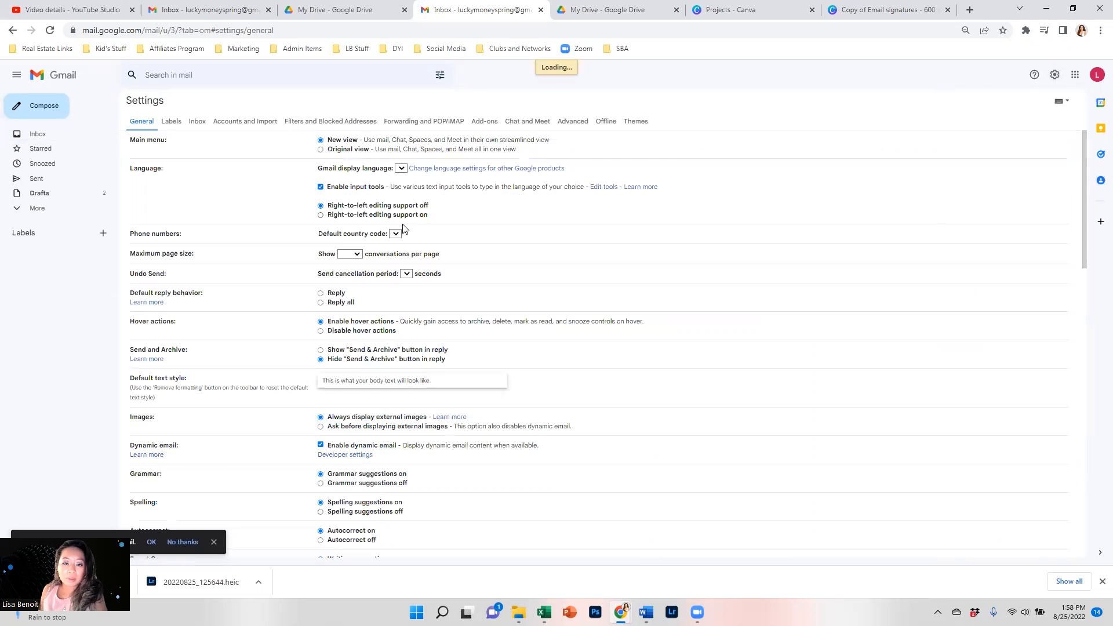
scroll(388, 290, "down", 10)
scroll(386, 320, "down", 15)
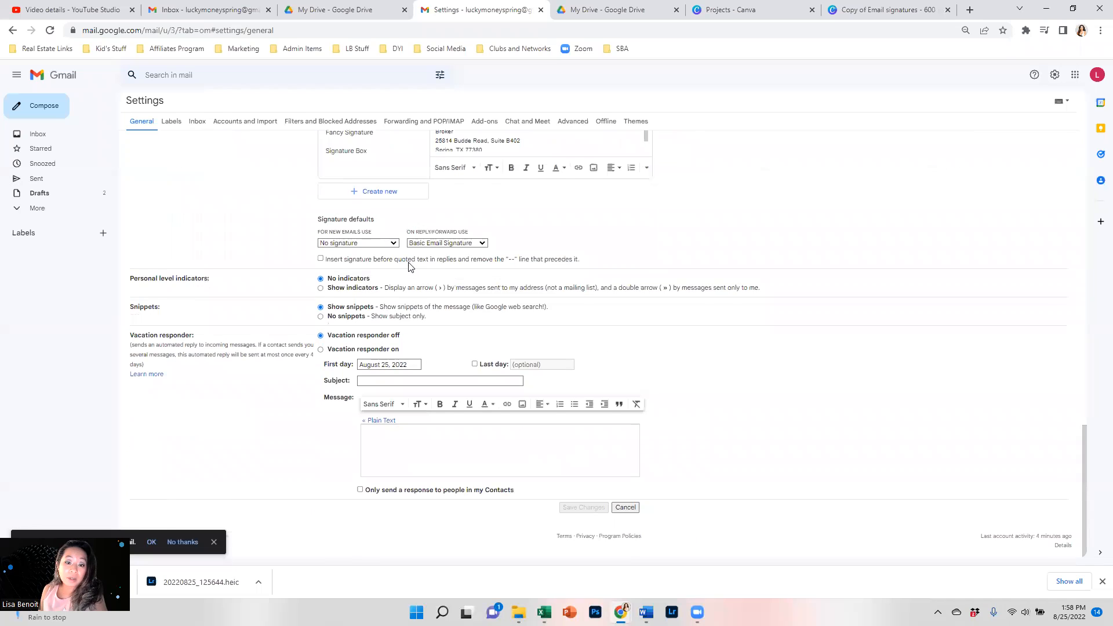
left_click(344, 244)
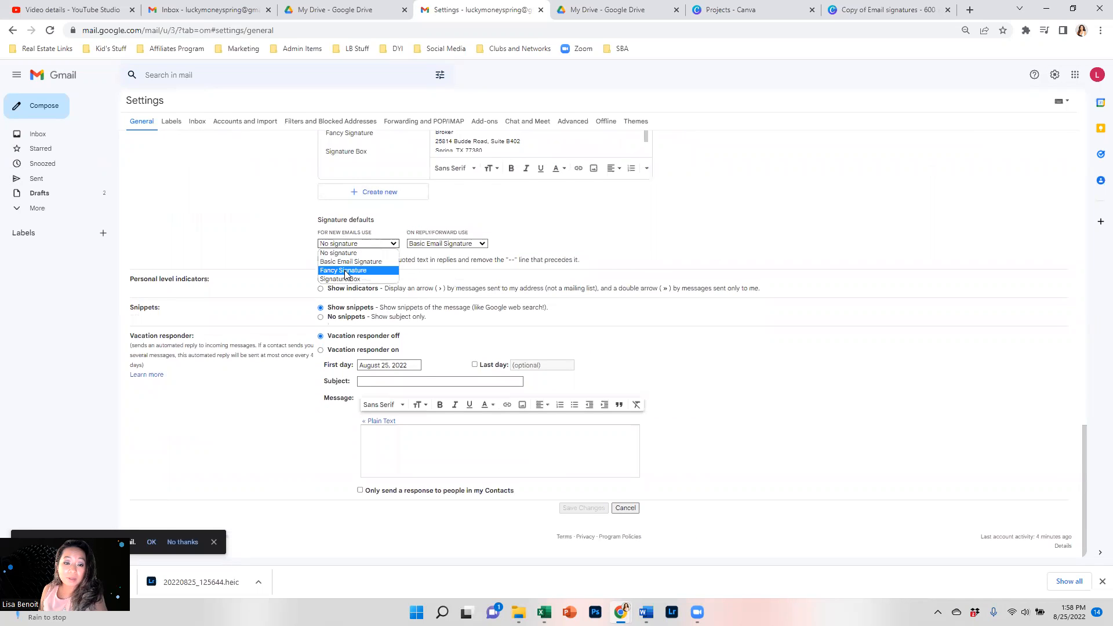
left_click(346, 279)
left_click(578, 509)
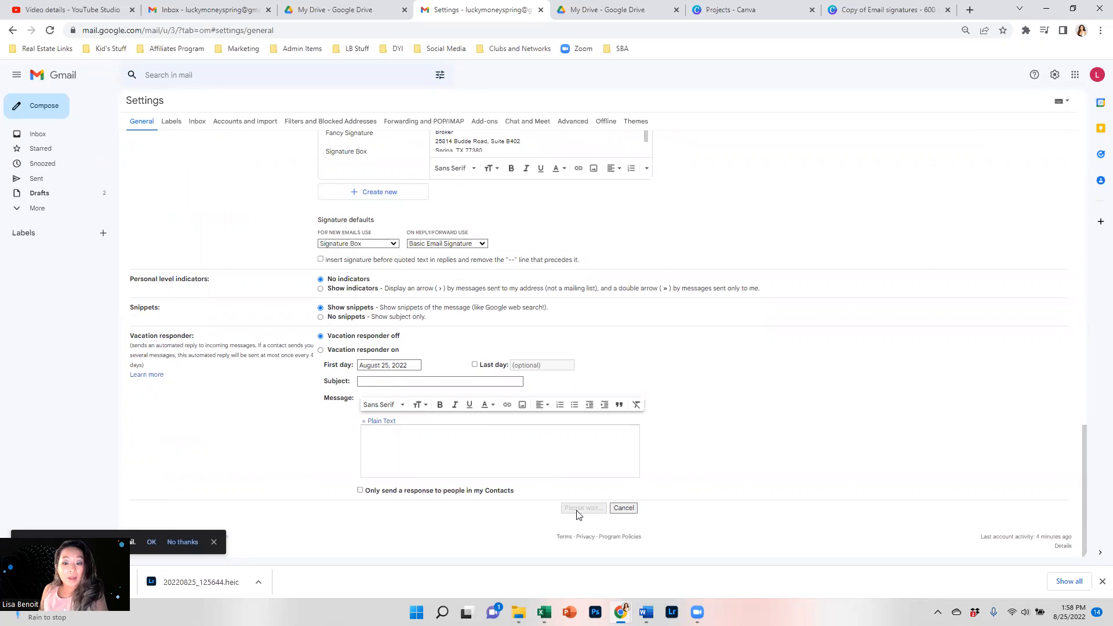
Open a new draft to verify the signature, minimize it, and open Google Drive.
left_click(45, 105)
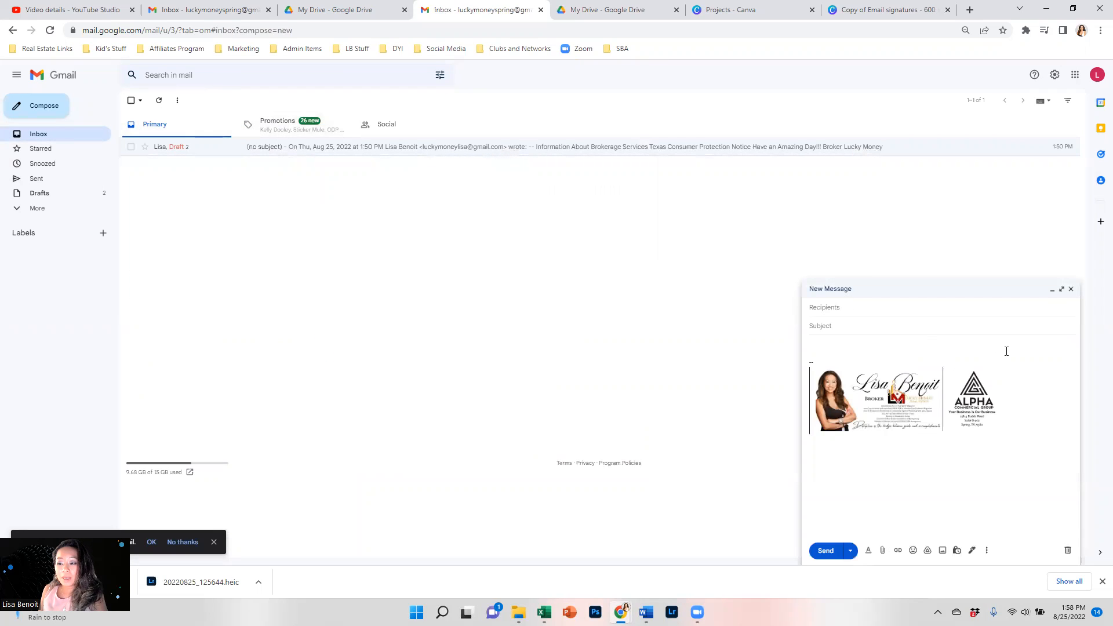
left_click(1068, 288)
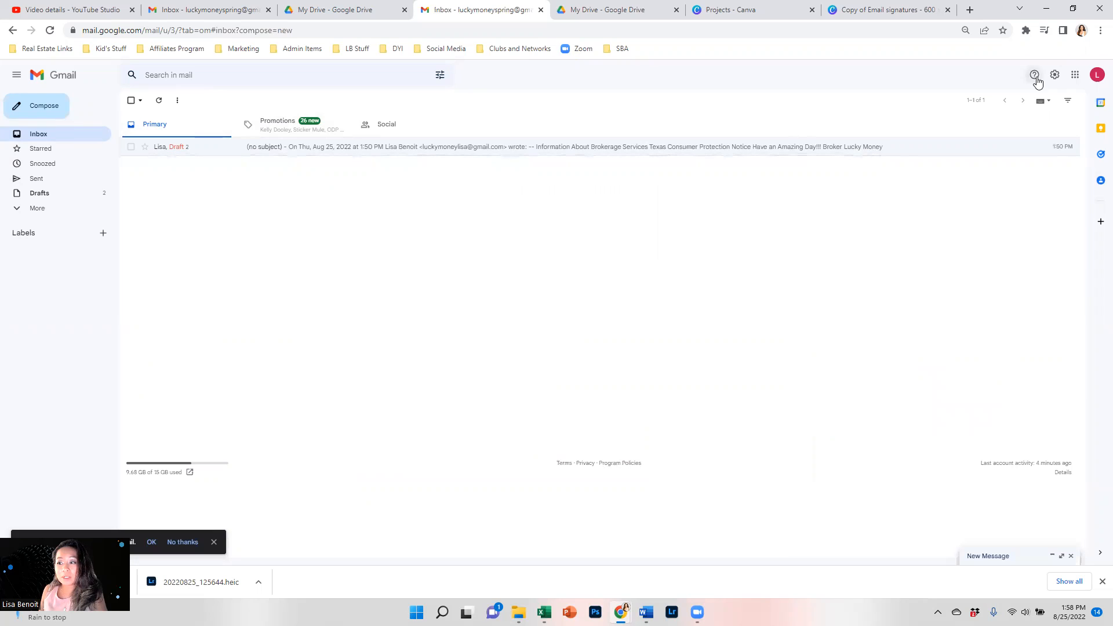
left_click(1096, 75)
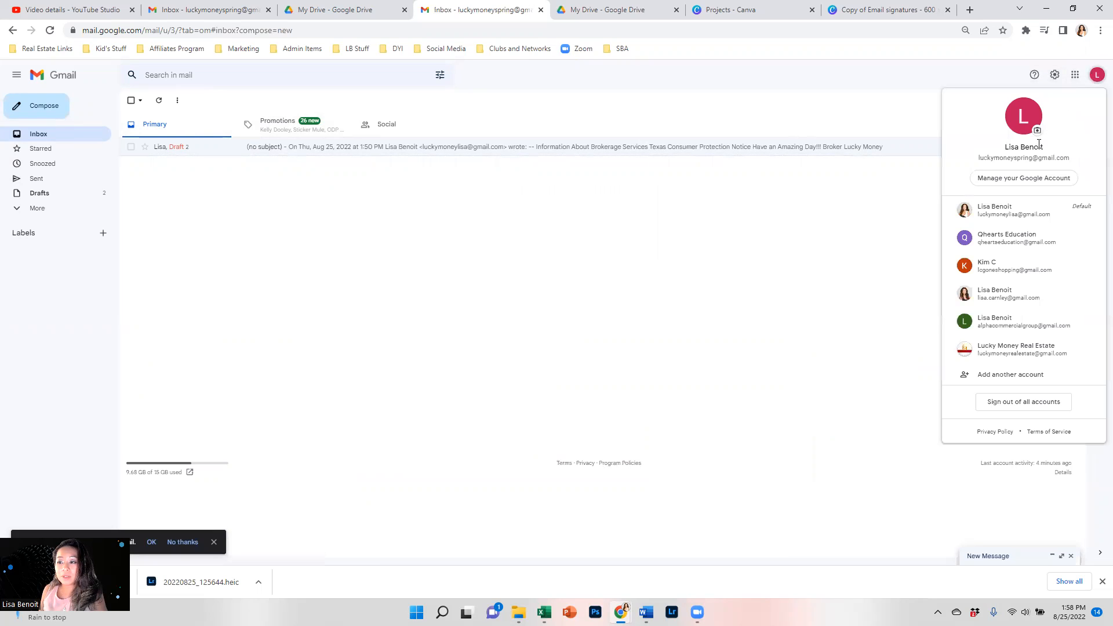
left_click(1075, 75)
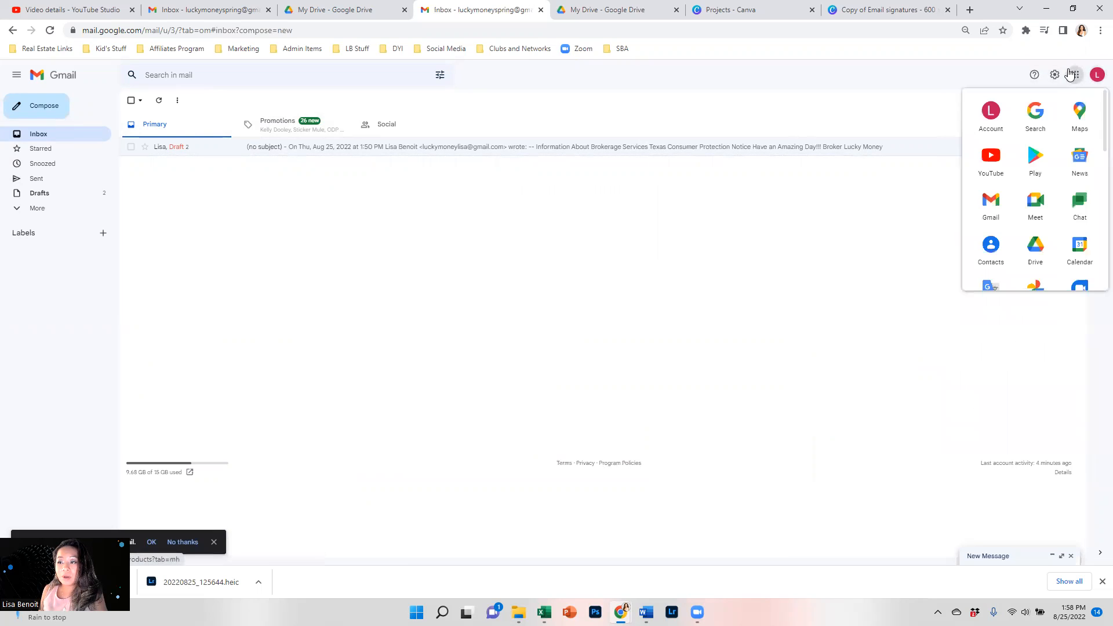
left_click(1034, 247)
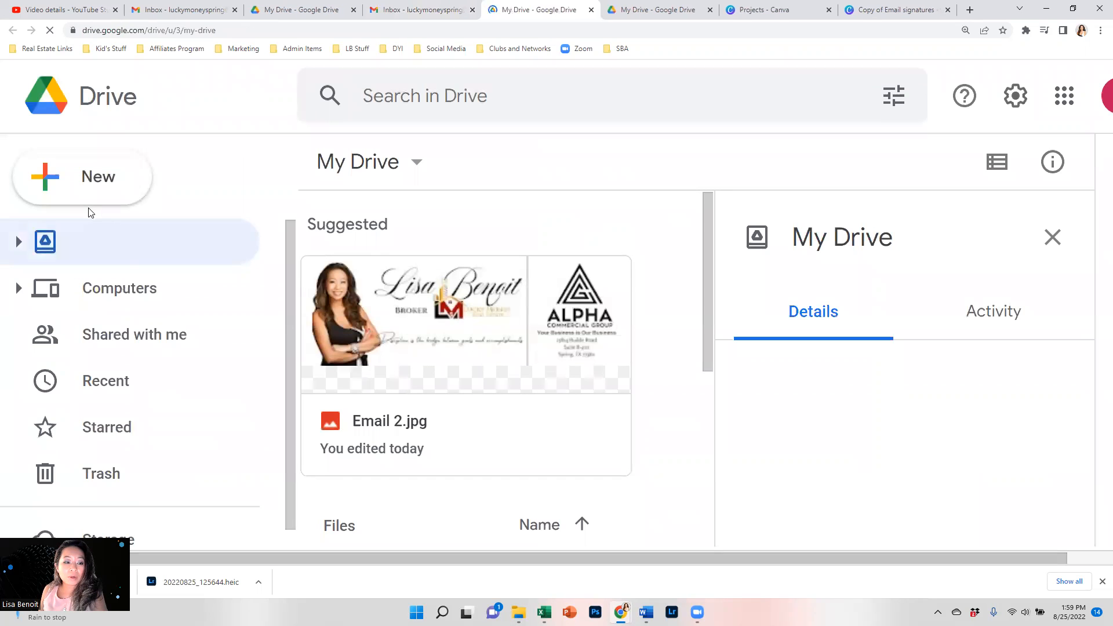
Upload the Copy of Email signatures (1) image to My Drive.
left_click(77, 177)
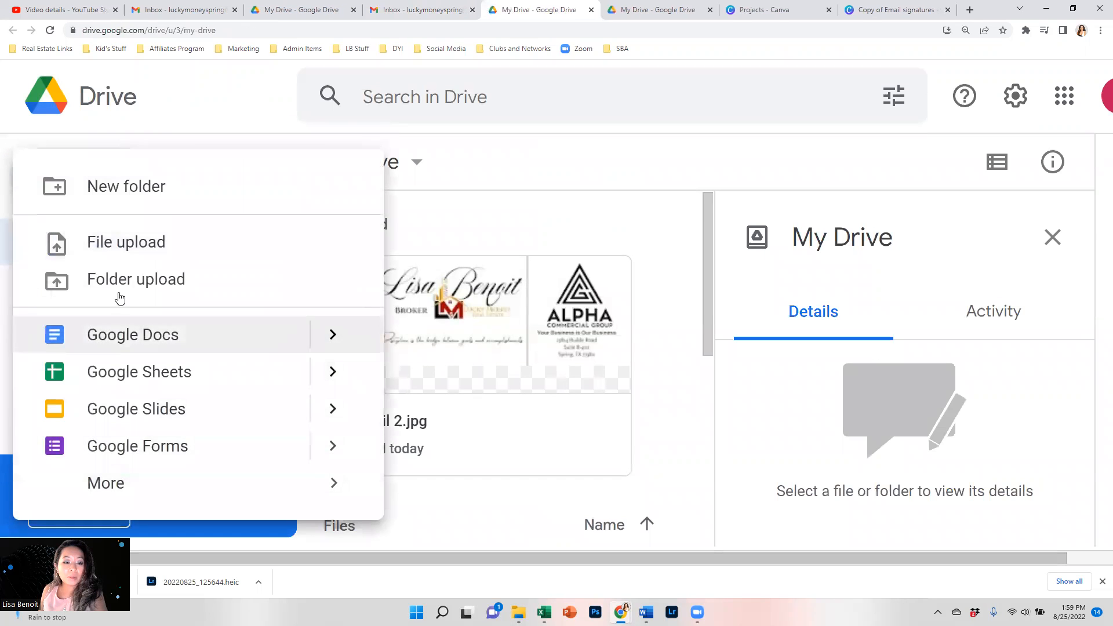
left_click(118, 254)
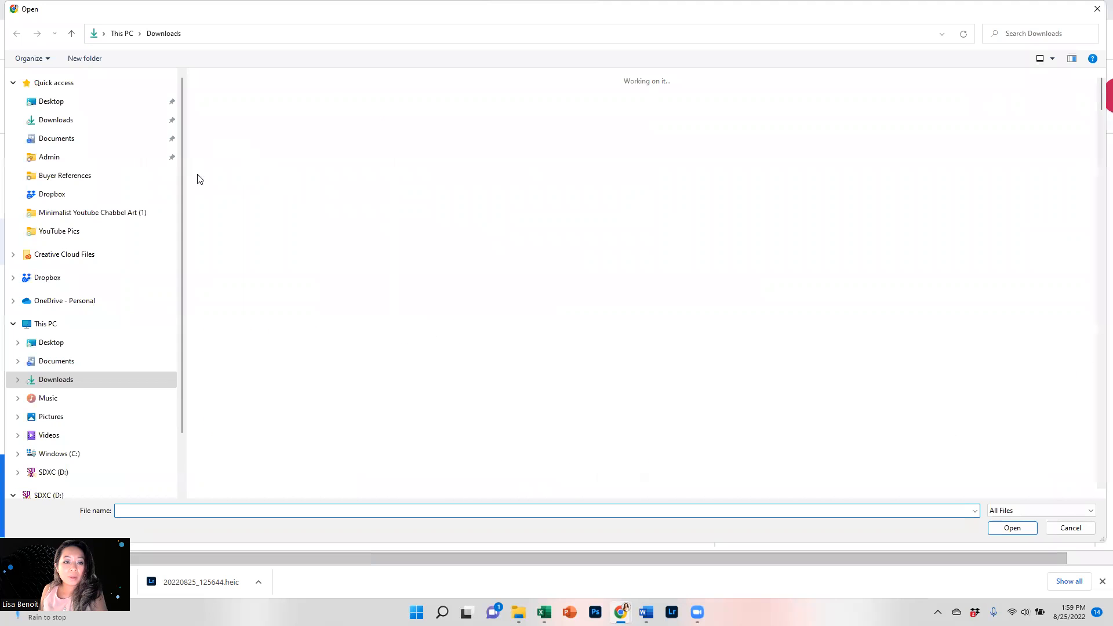
double_click(232, 145)
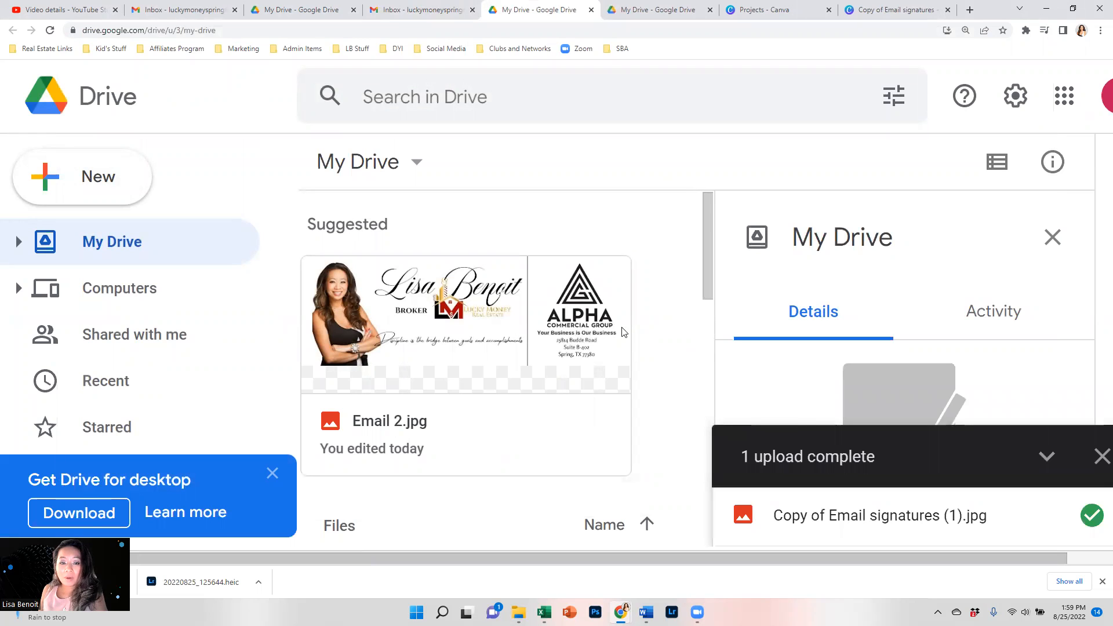
scroll(629, 400, "down", 10)
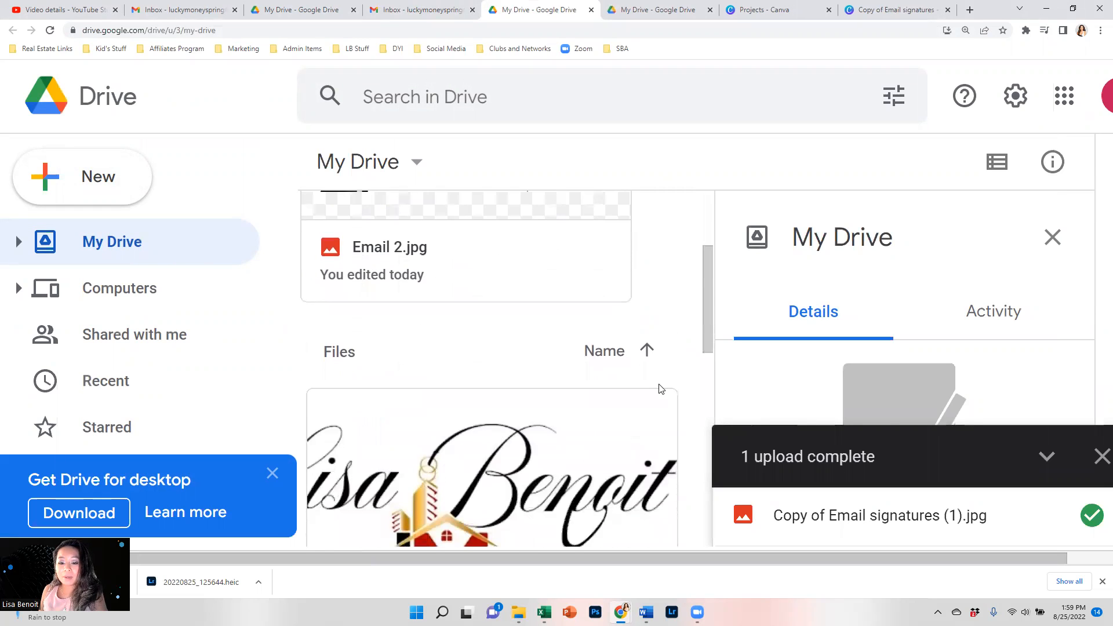
scroll(629, 401, "up", 5)
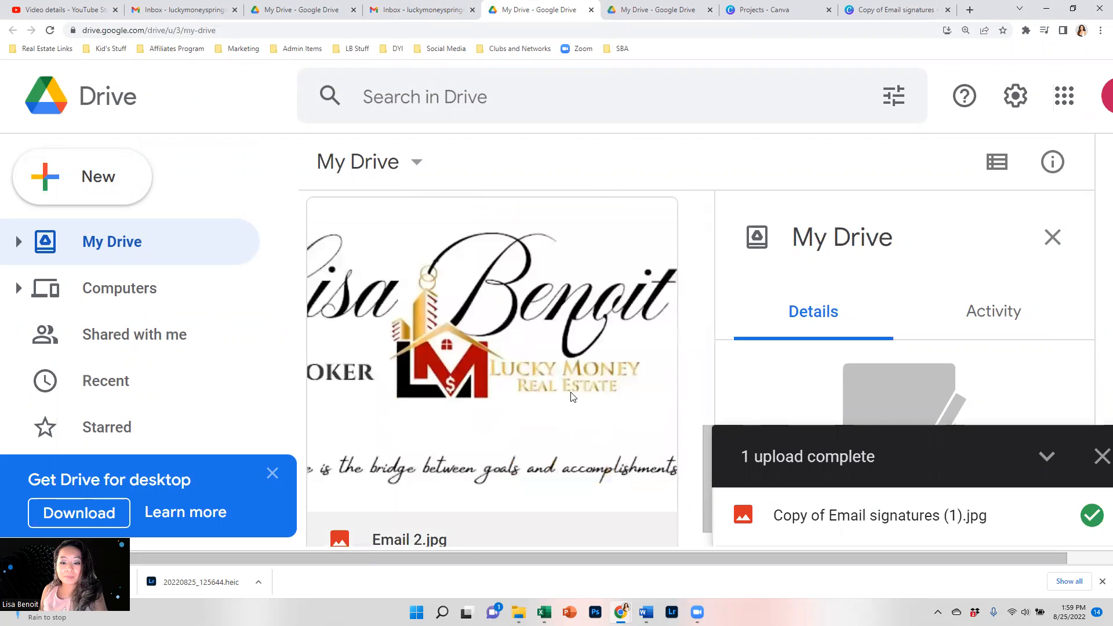
Trash both Email 2.jpg and the newly uploaded signature image, and close the upload panel.
right_click(547, 380)
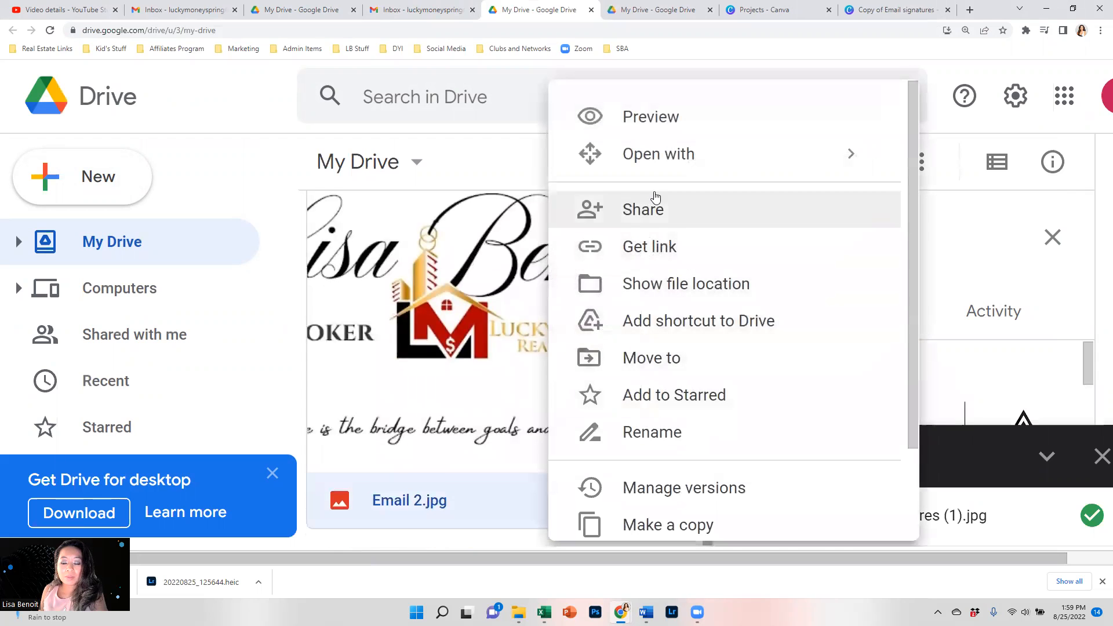
left_click(423, 371)
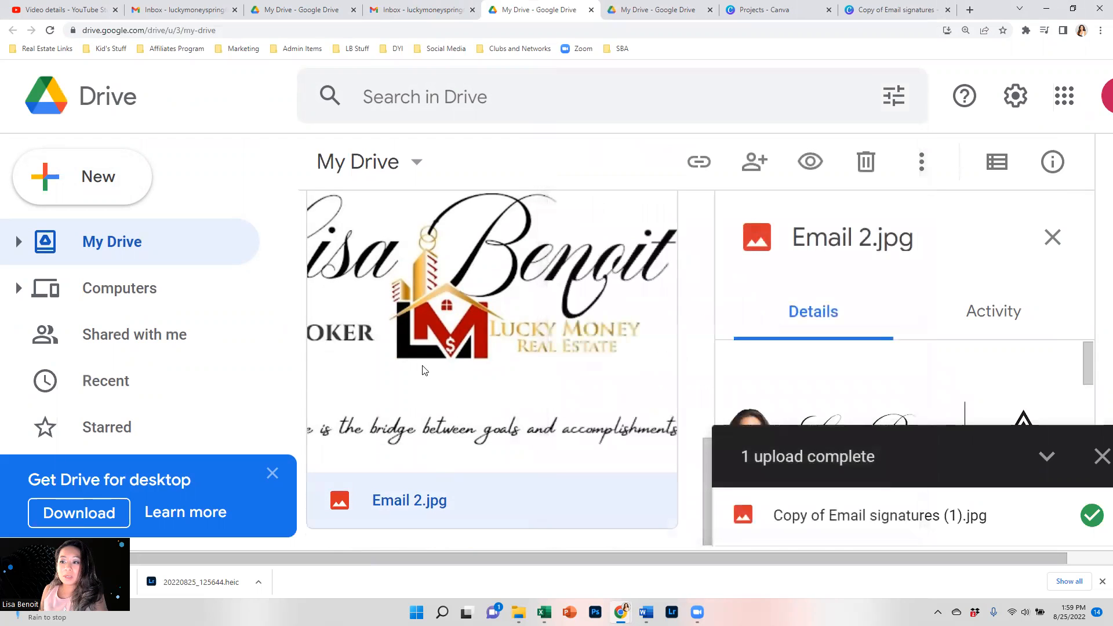
left_click(865, 161)
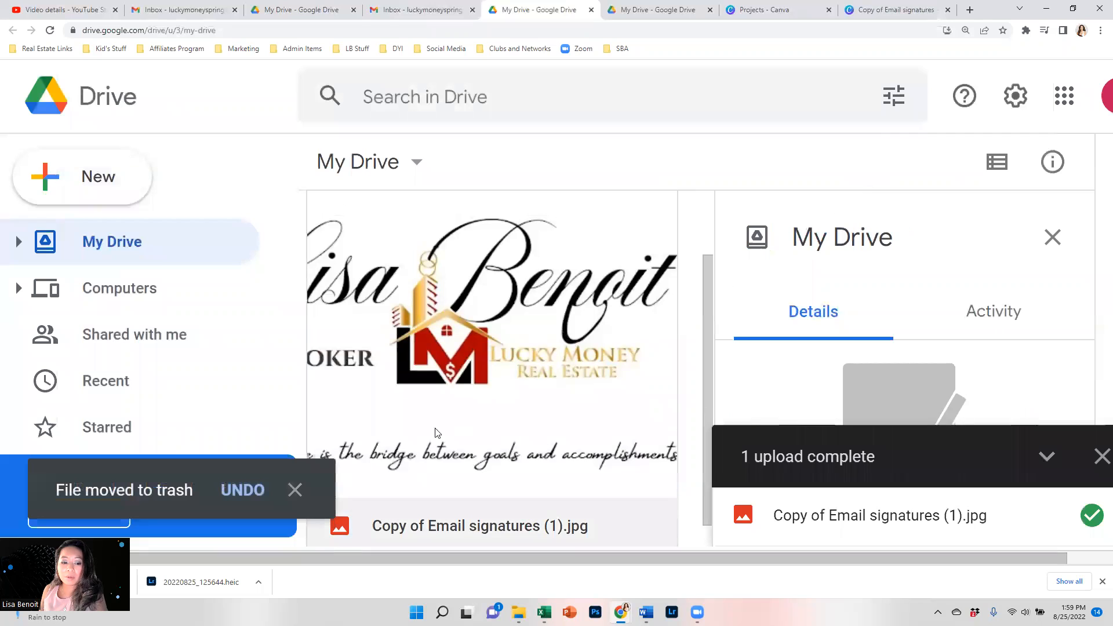
scroll(615, 343, "up", 2)
left_click(616, 343)
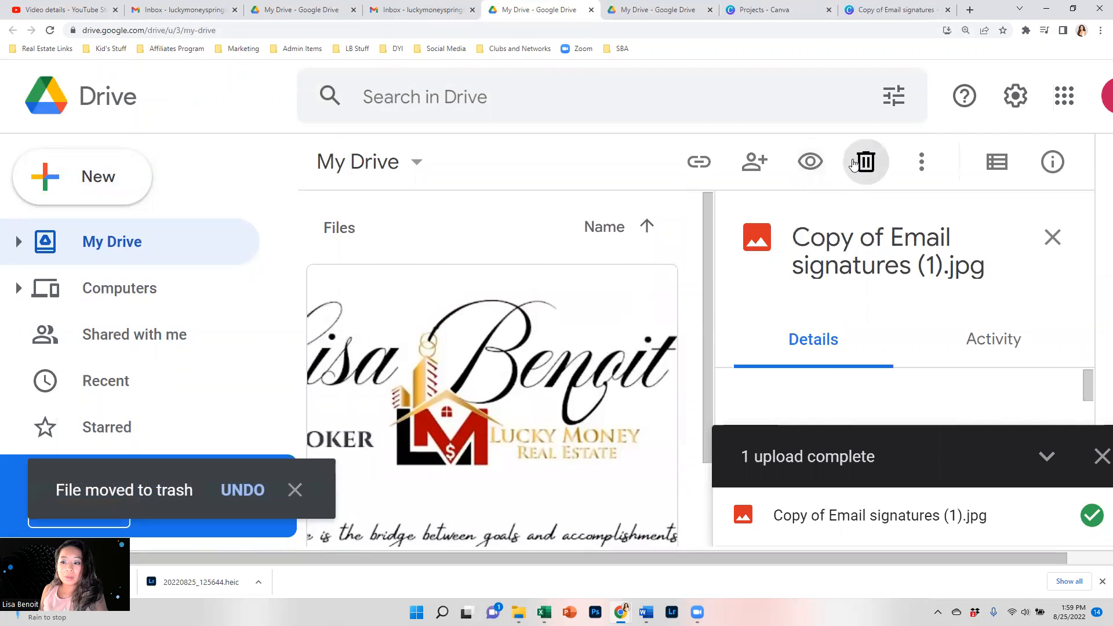
left_click(853, 164)
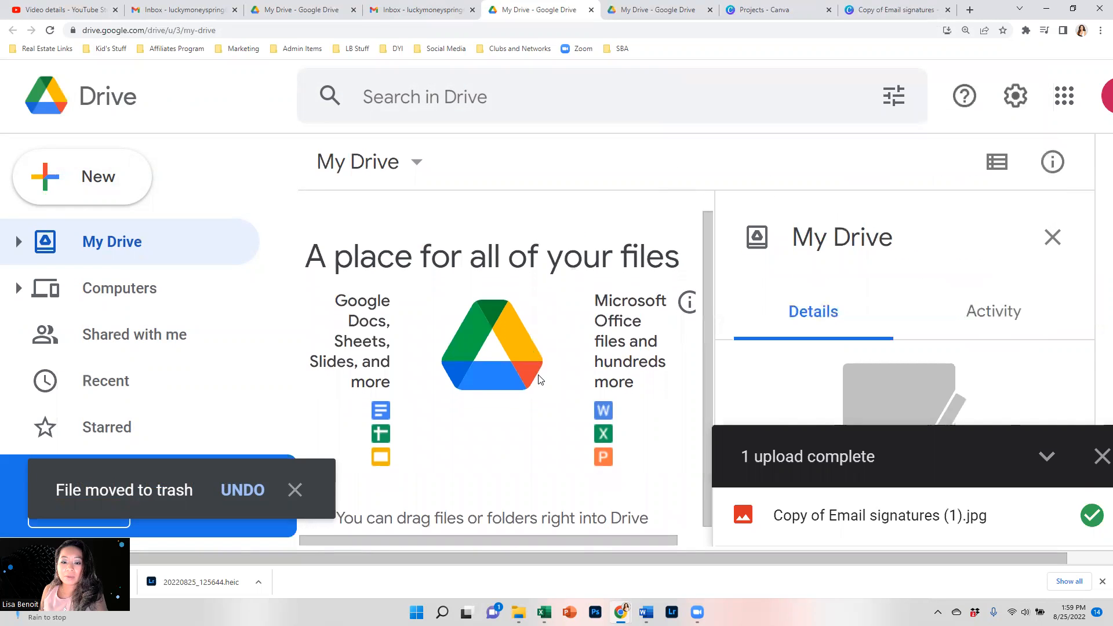
left_click(1101, 456)
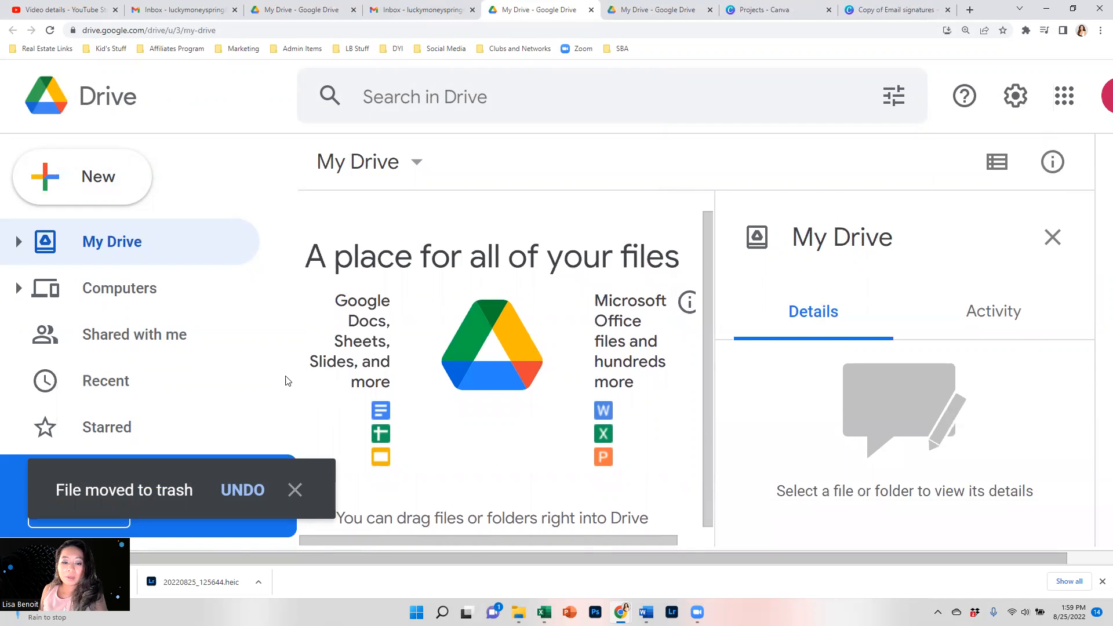
left_click(86, 177)
left_click(545, 131)
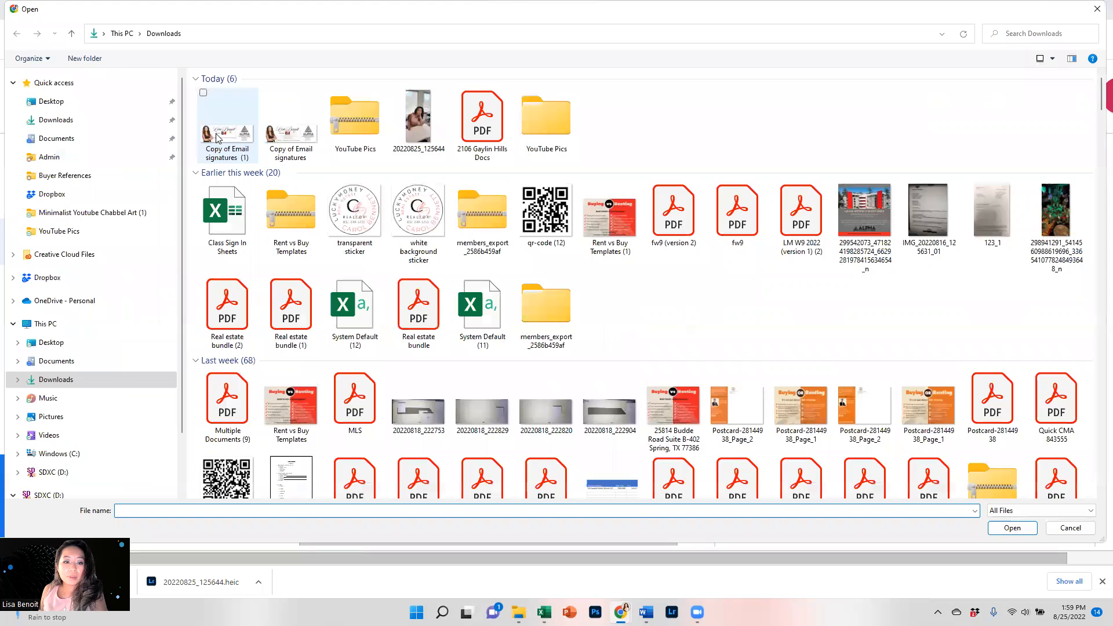
Re-upload the signature image from Downloads and rename it Email Signature 2.jpg.
double_click(217, 138)
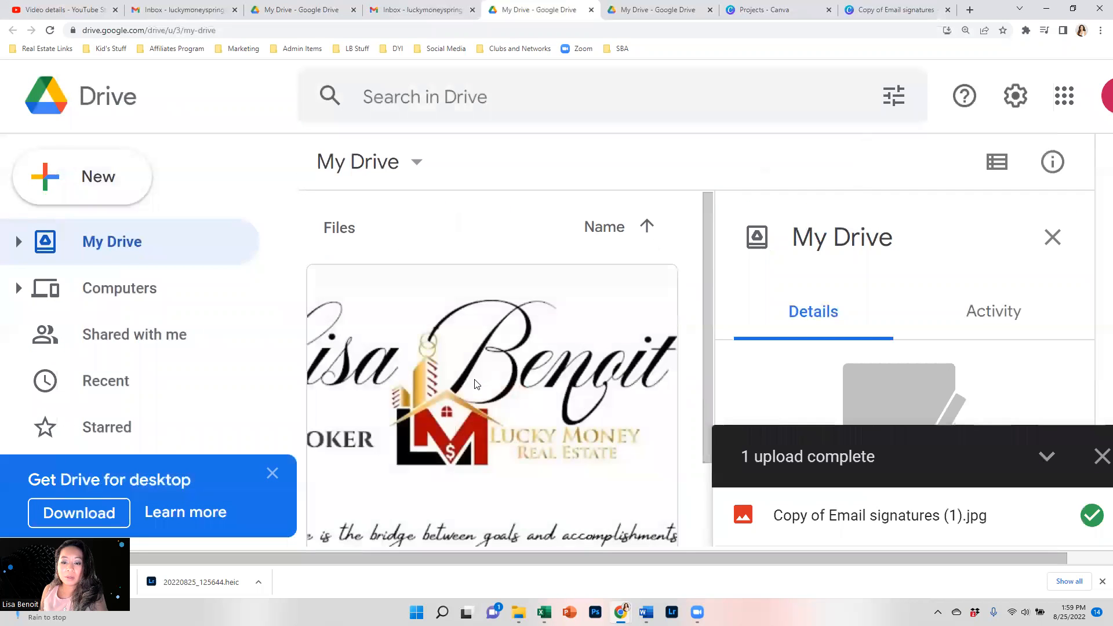
scroll(476, 384, "down", 2)
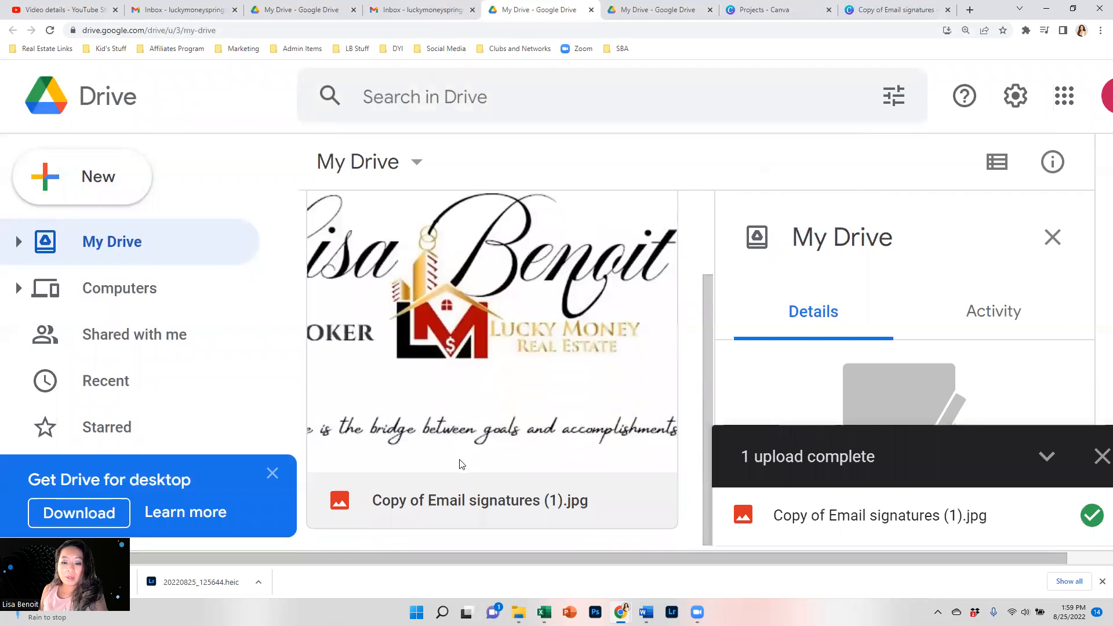
scroll(482, 402, "up", 2)
right_click(483, 399)
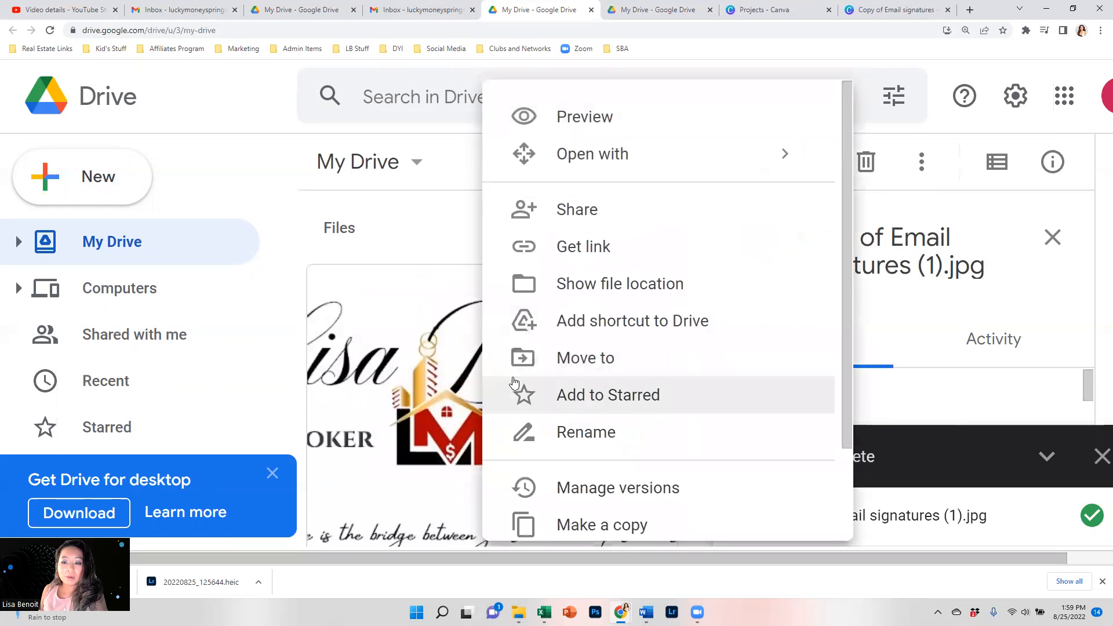
left_click(567, 432)
type("Email Sig")
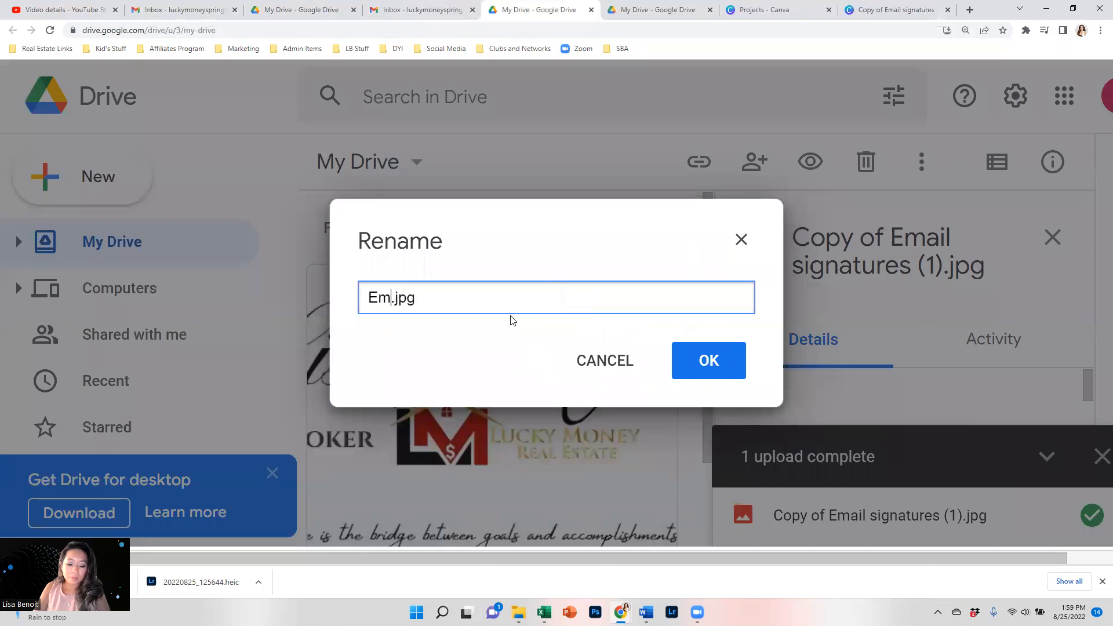
type("nature 2")
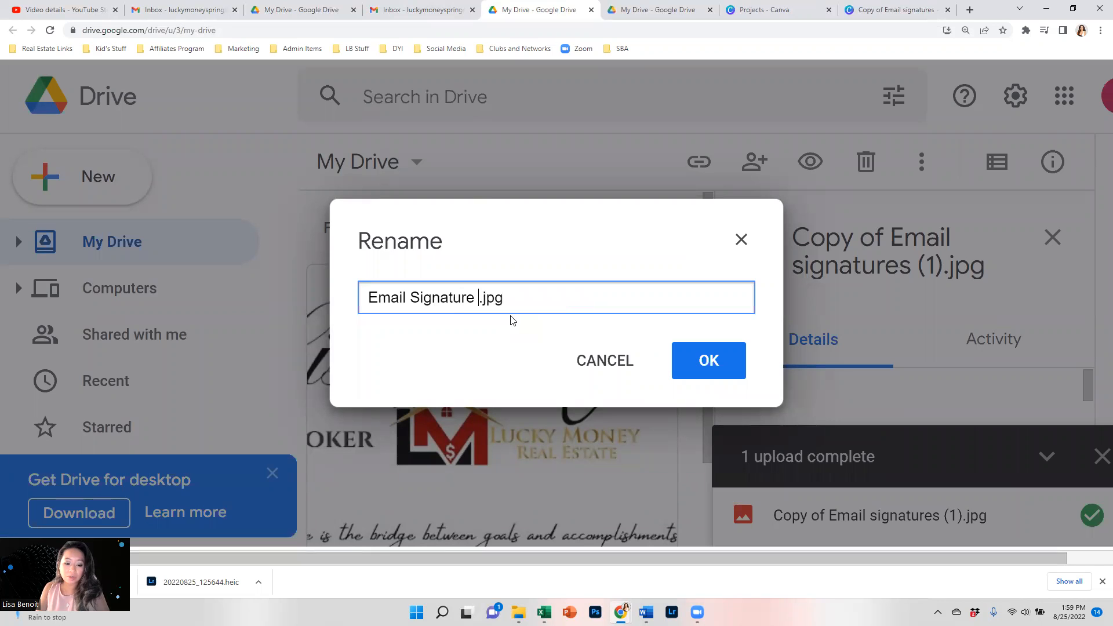
left_click(732, 370)
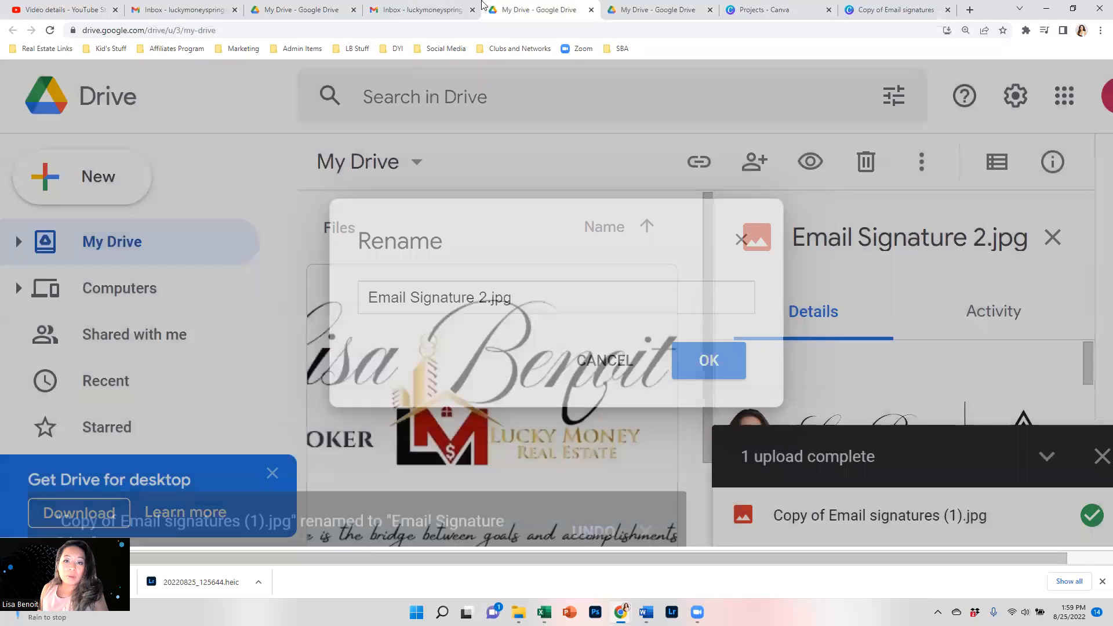
left_click(591, 10)
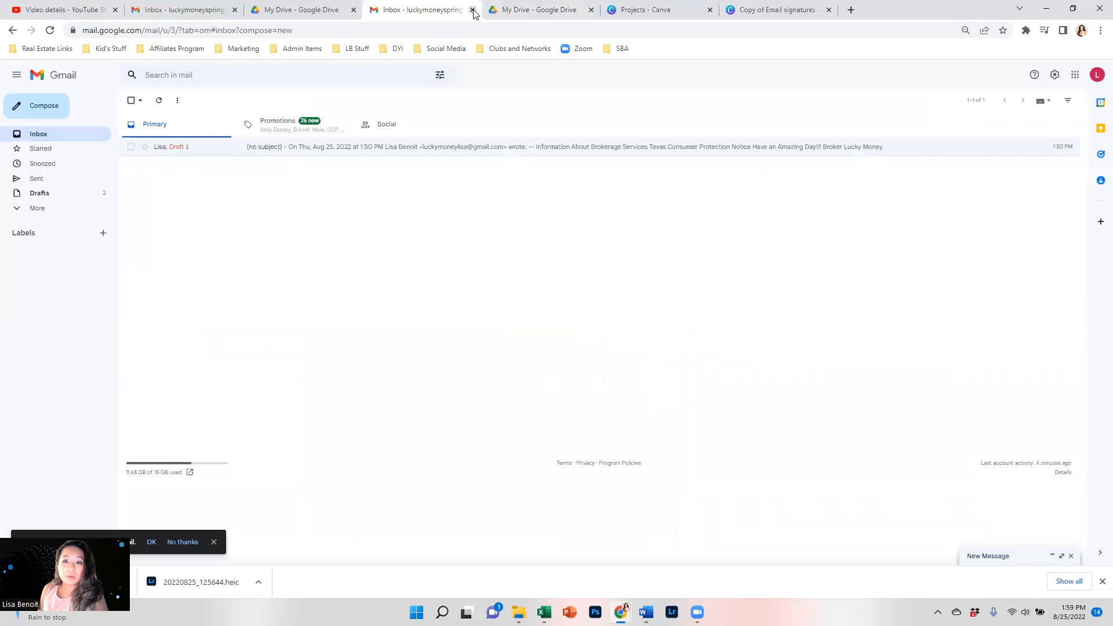
Close all the open Drive, Canva and Gmail tabs.
left_click(472, 10)
left_click(472, 10)
left_click(473, 10)
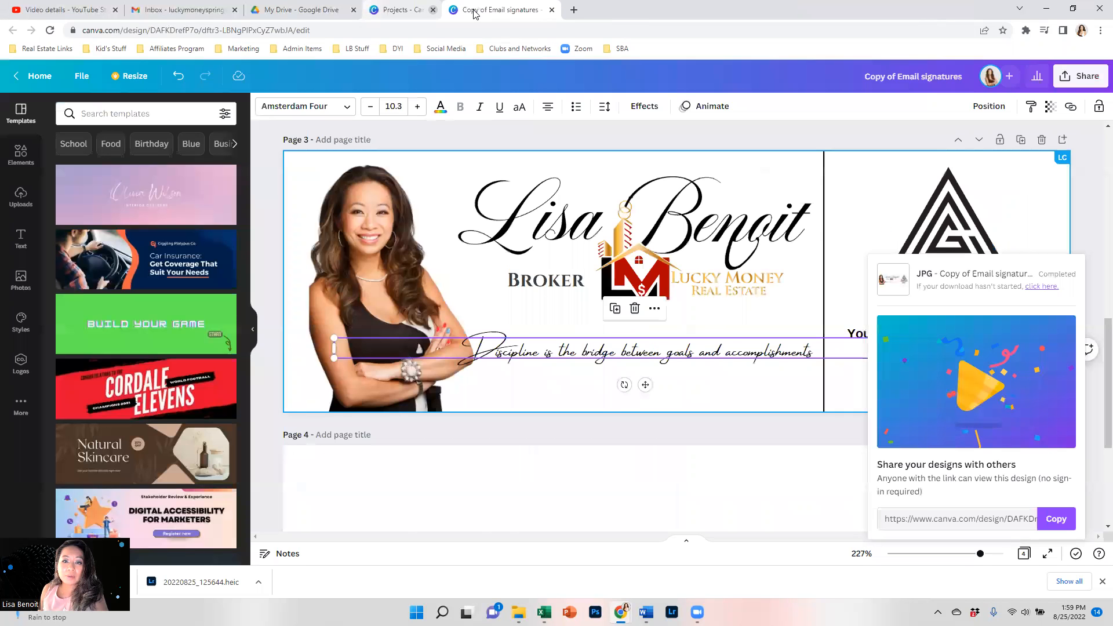
left_click(411, 11)
left_click(411, 11)
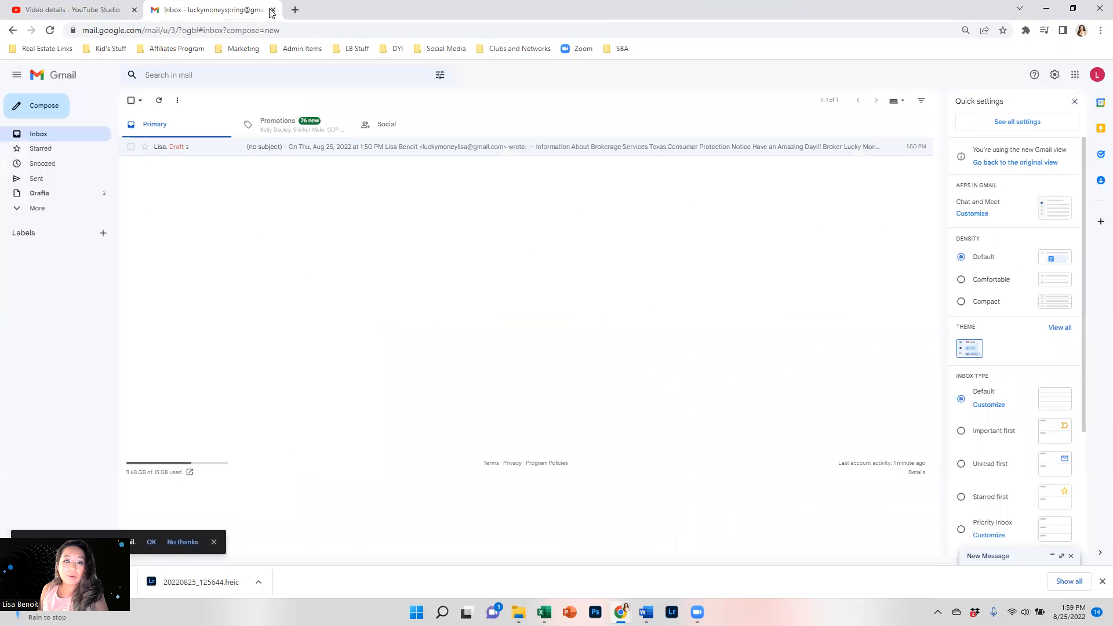
left_click(273, 10)
In a new tab, switch to the signature's Google account and open its Gmail inbox.
left_click(153, 9)
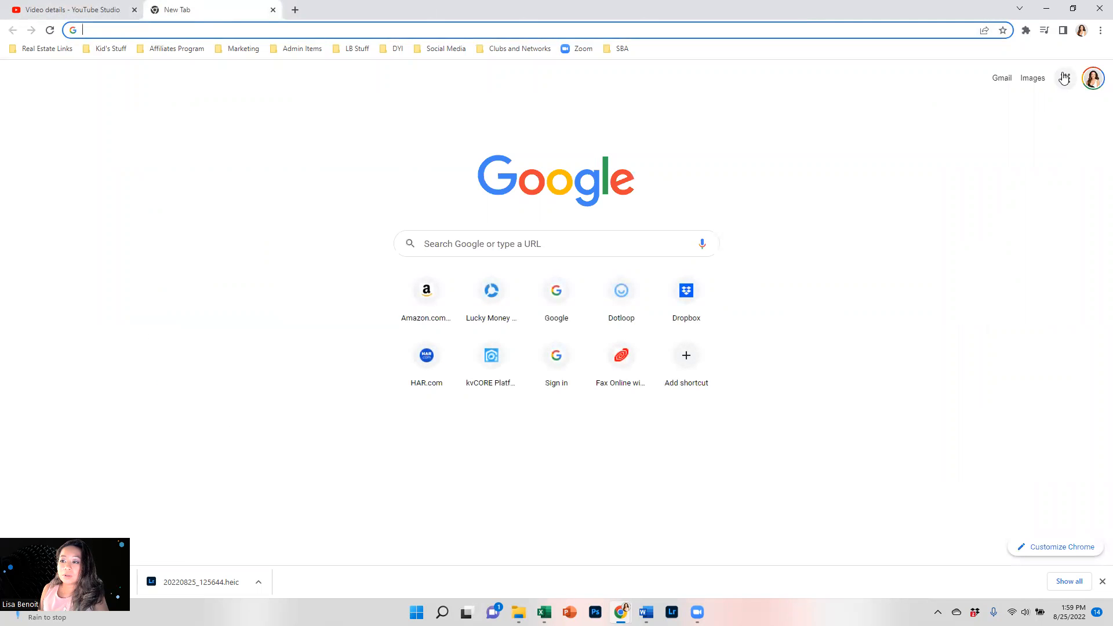
left_click(1090, 79)
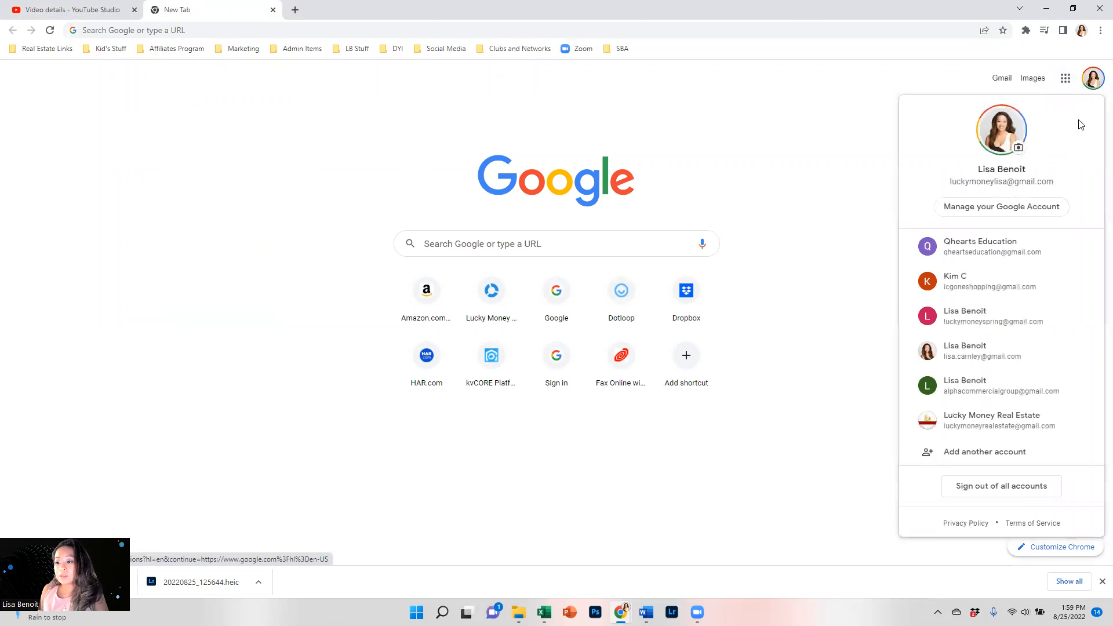
left_click(984, 318)
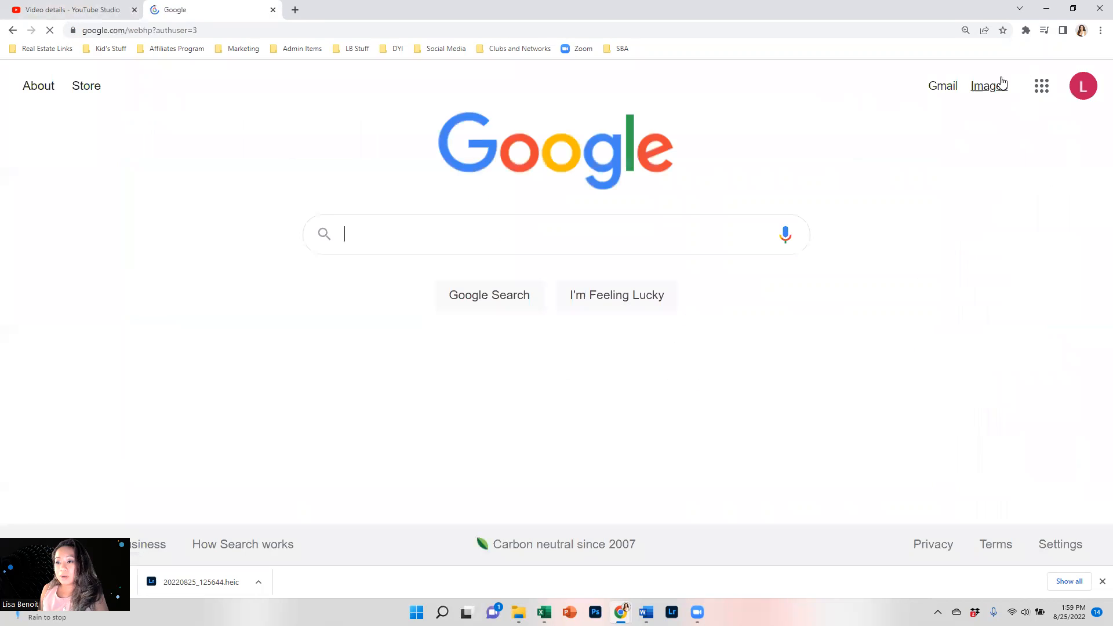
left_click(943, 86)
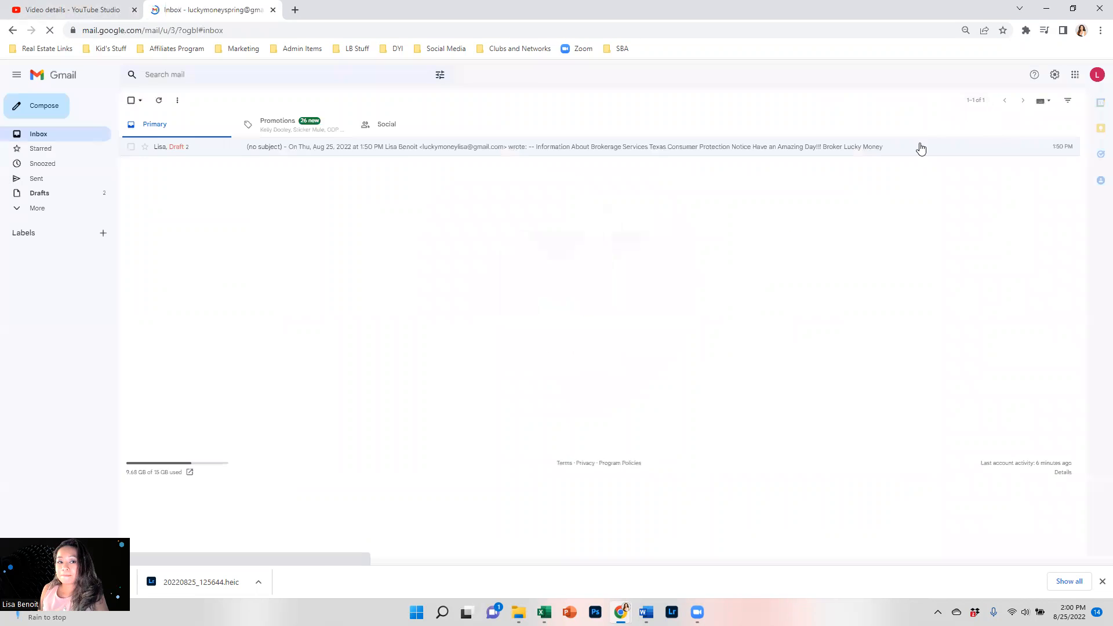
Create a new signature named 'Signature Box 2' in Gmail settings.
left_click(1053, 75)
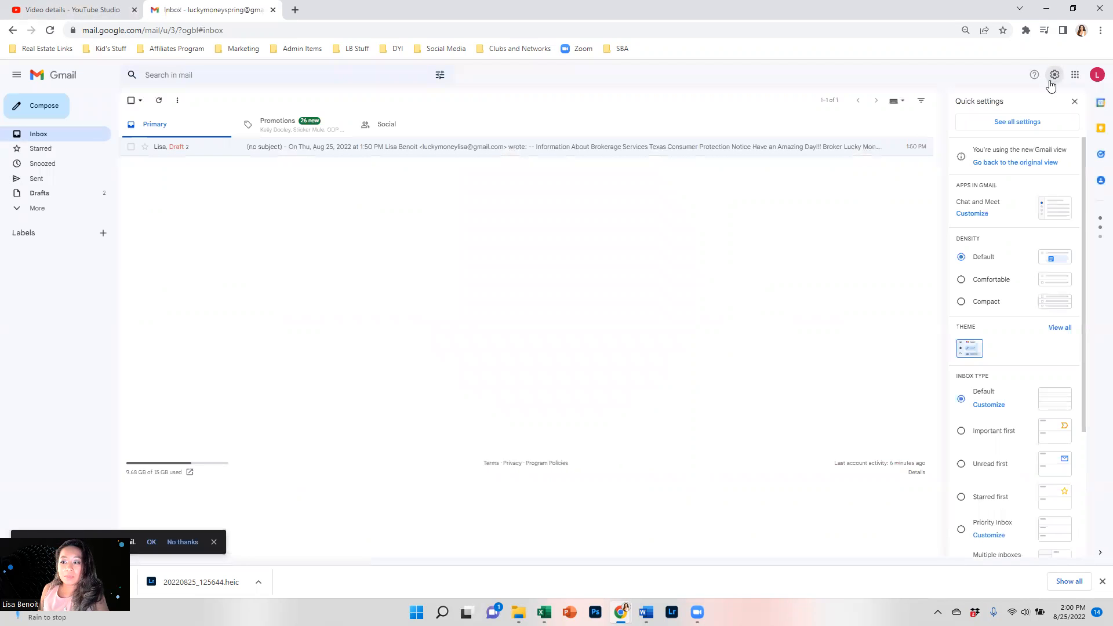
left_click(1000, 124)
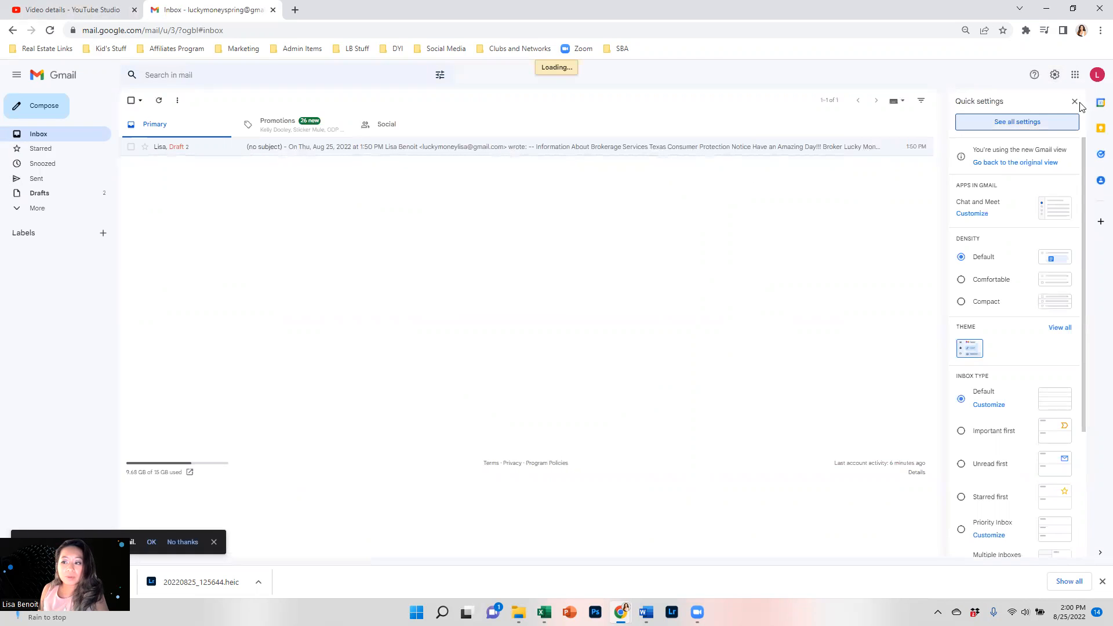
scroll(453, 406, "down", 15)
scroll(360, 378, "down", 2)
left_click(370, 270)
type("Signature Box 2")
left_click(630, 340)
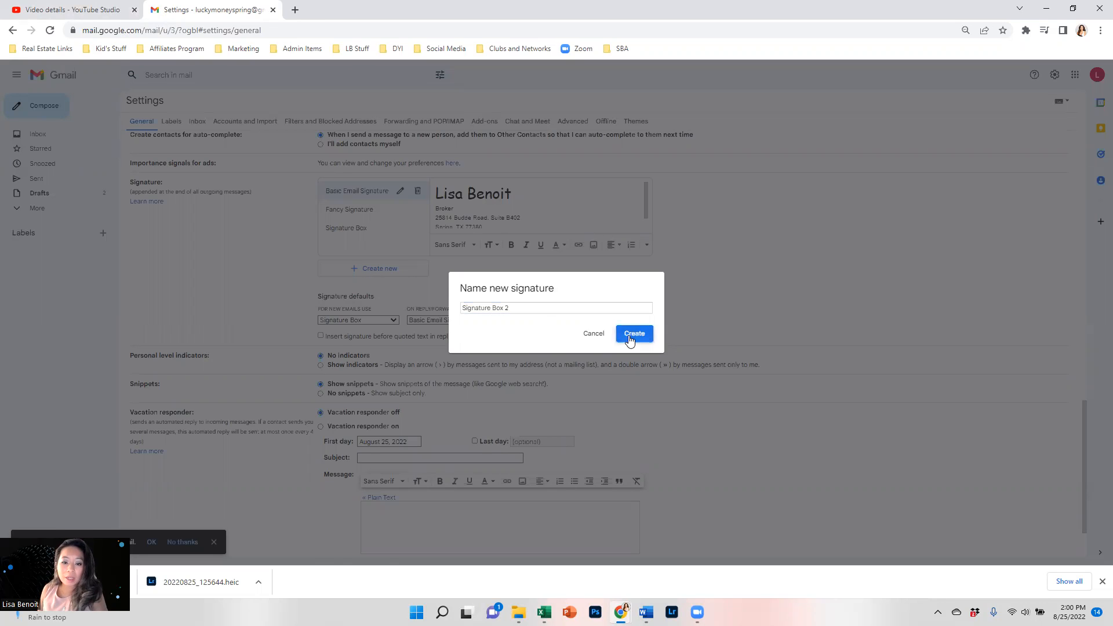
Add the Drive signature image at Large size, make it the new-email default, and save.
left_click(591, 244)
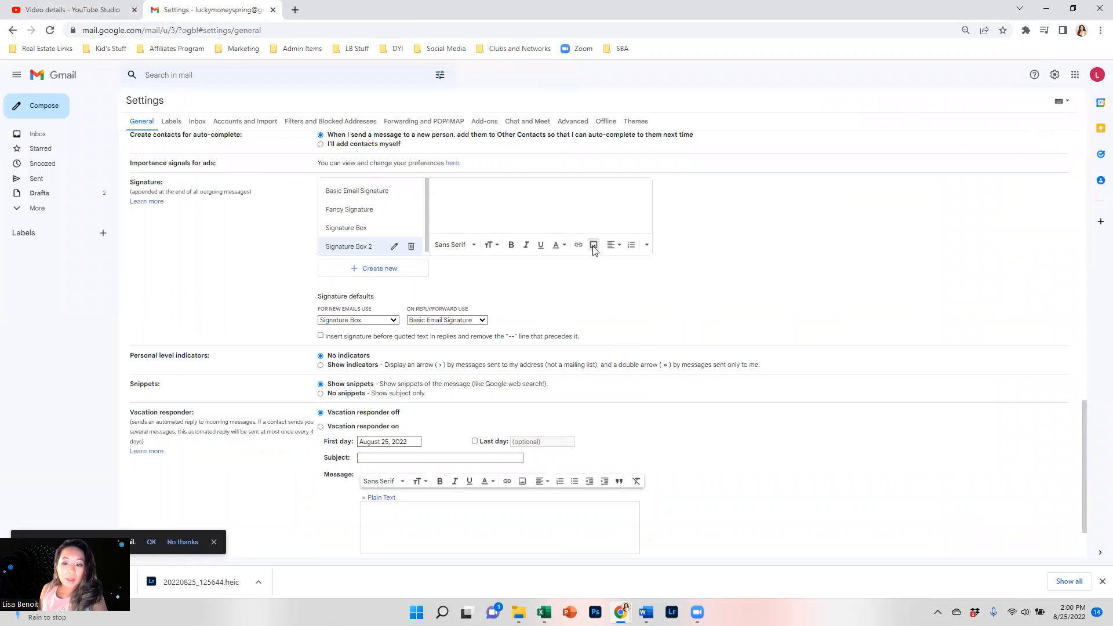
left_click(373, 312)
double_click(373, 312)
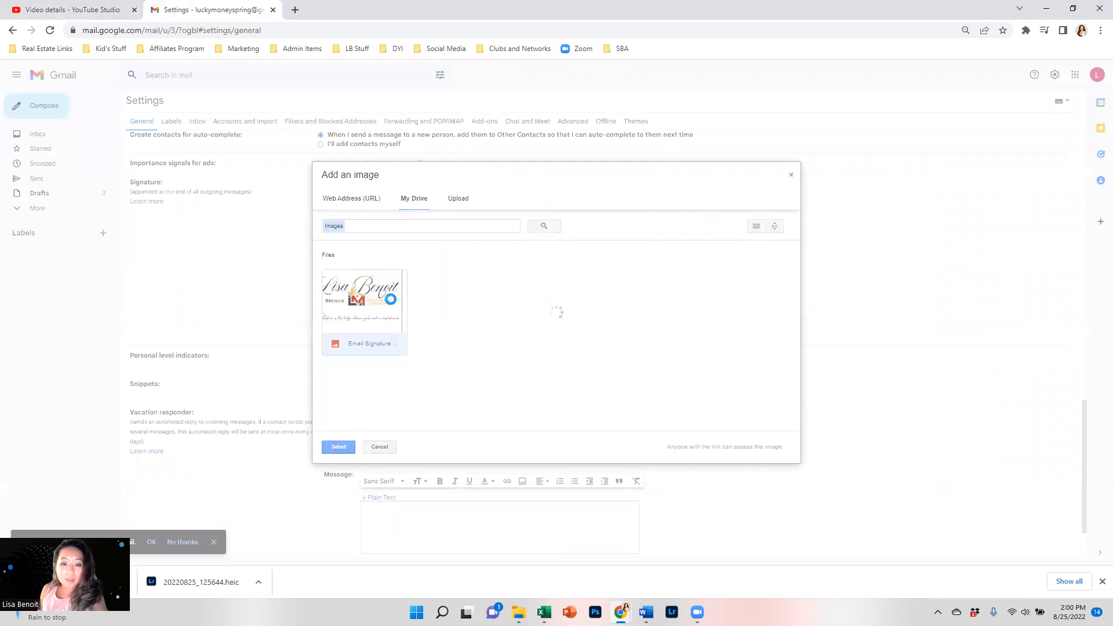
left_click(488, 215)
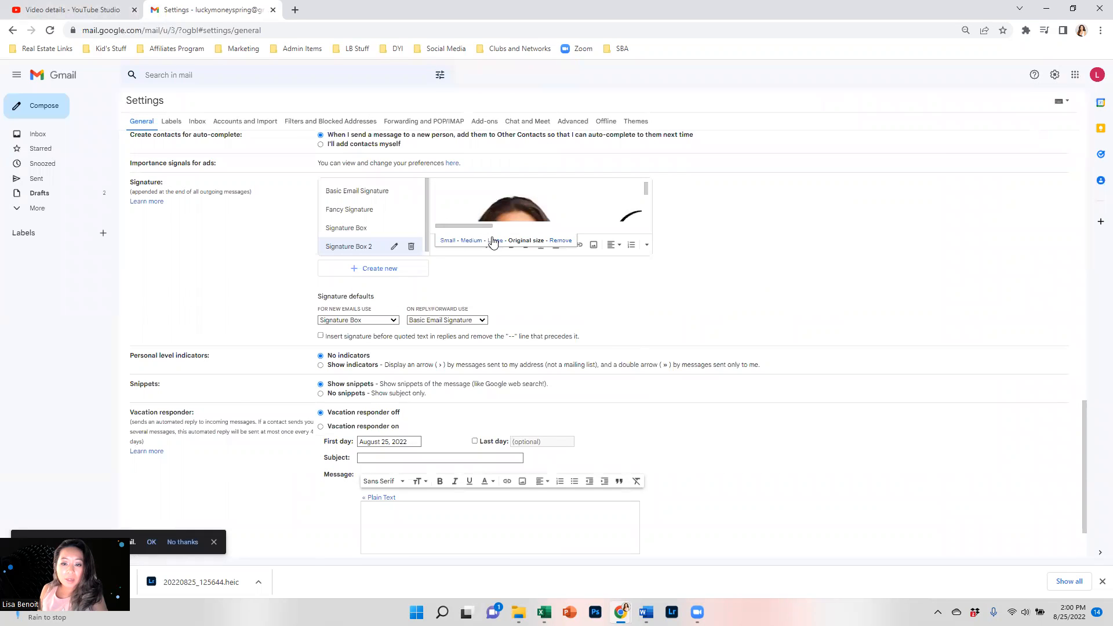
left_click(494, 240)
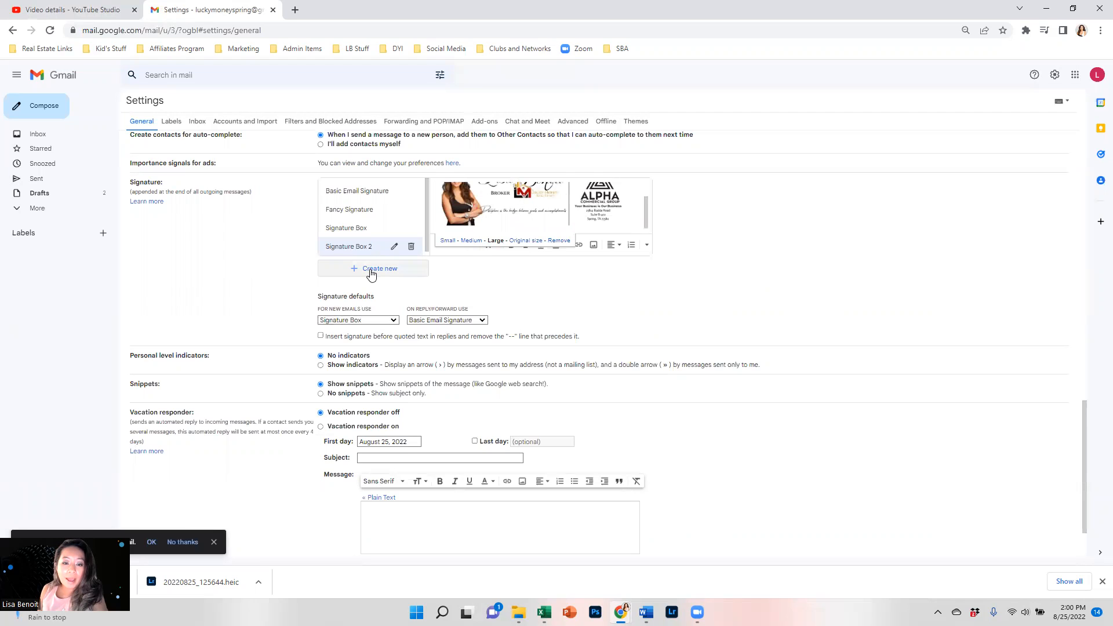
left_click(354, 322)
left_click(357, 369)
scroll(413, 418, "down", 2)
left_click(597, 510)
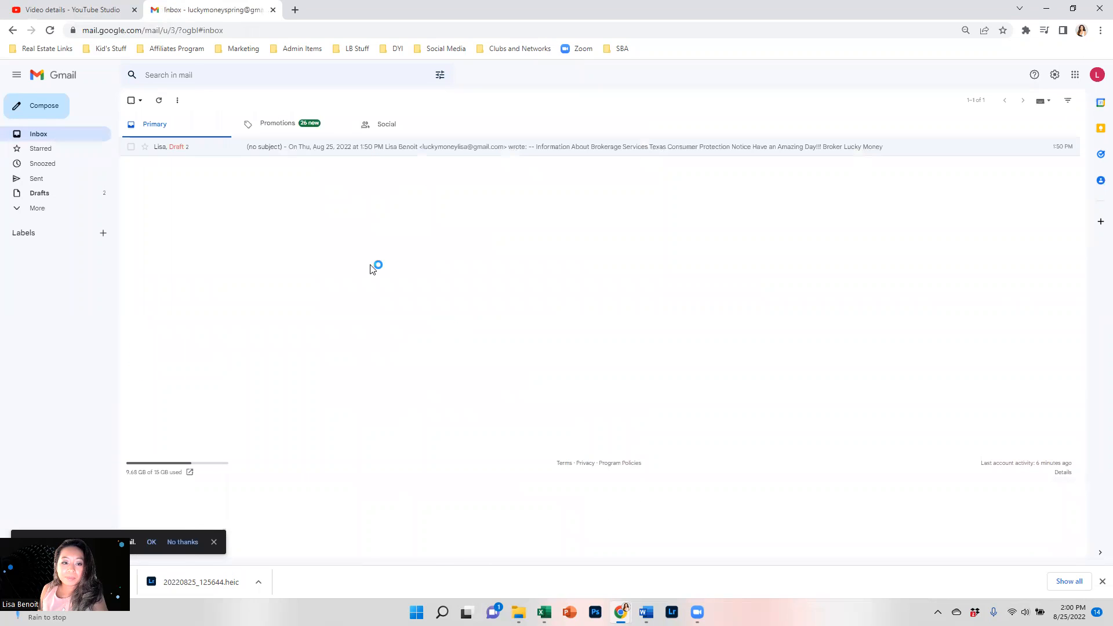
Open a full-size new message and drag the signature image's corner to enlarge it.
left_click(45, 101)
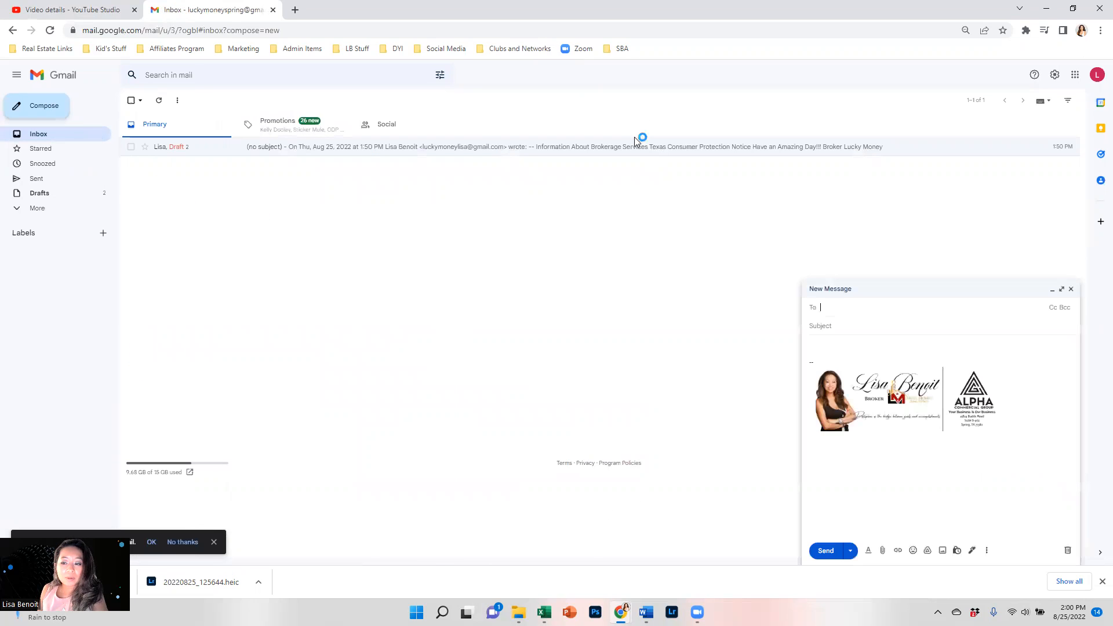
left_click(1059, 290)
left_click(234, 206)
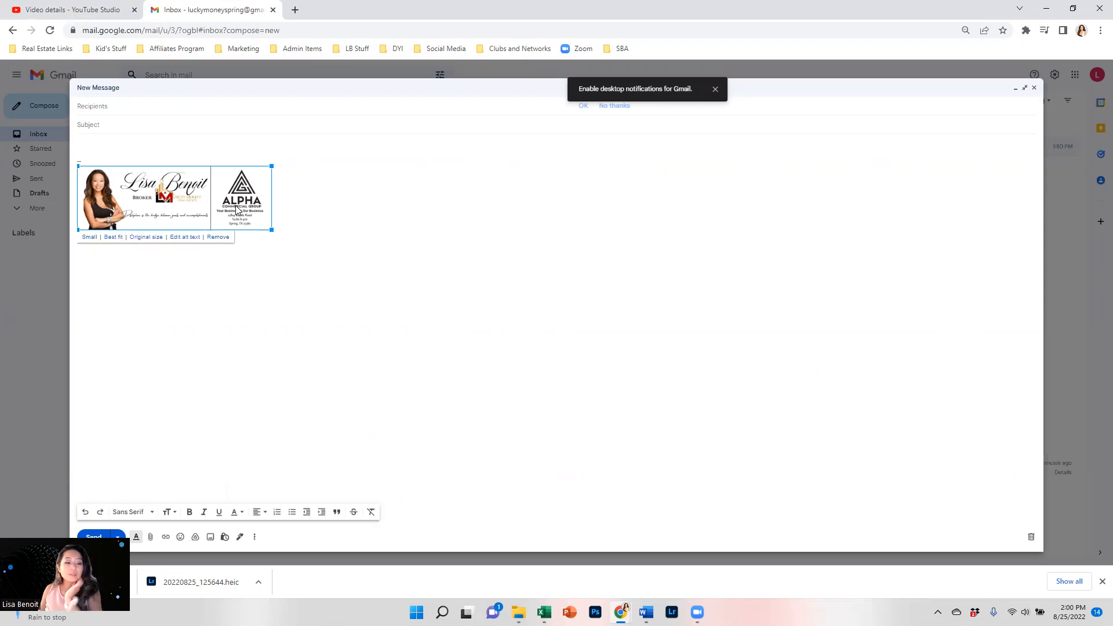
left_click(190, 273)
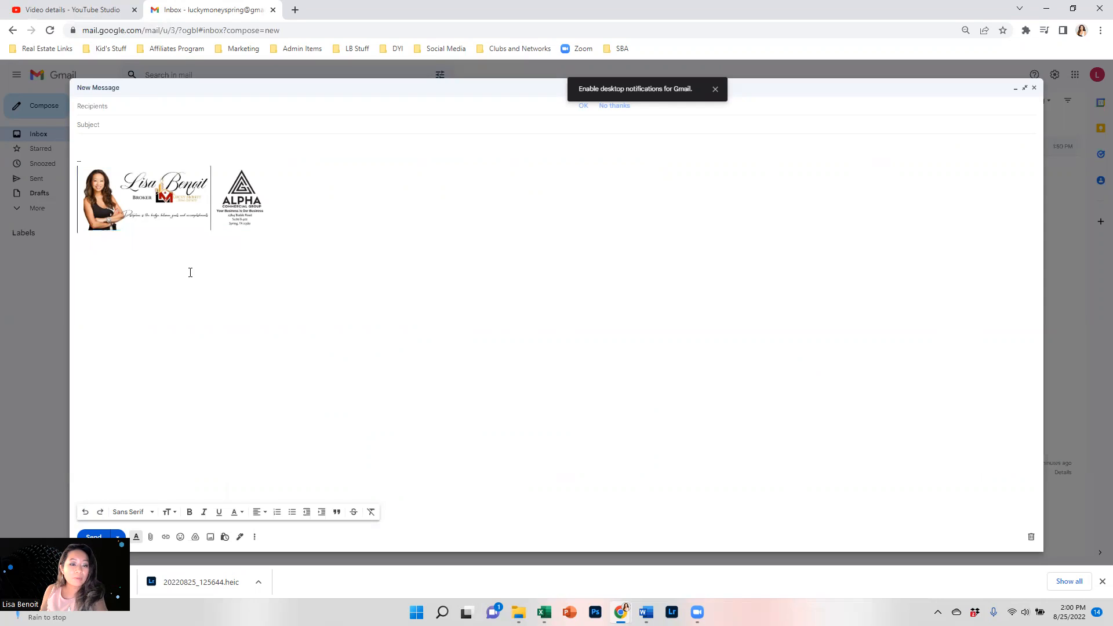
left_click(244, 212)
left_click_drag(271, 228, 320, 255)
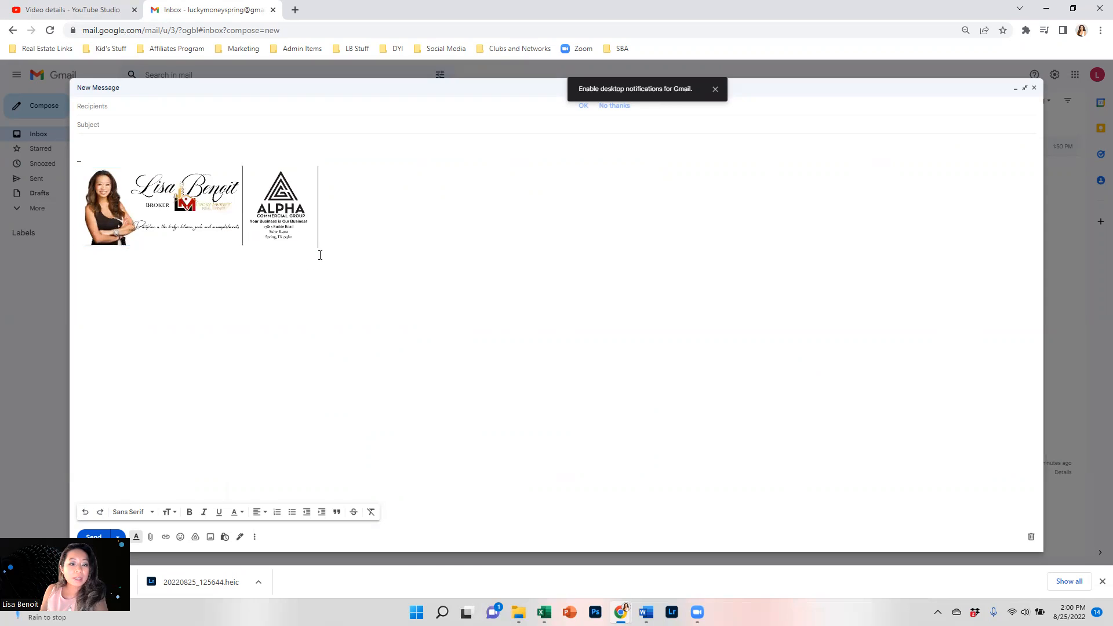
Enlarge the signature image slightly more, then add an empty line beneath it.
left_click(238, 229)
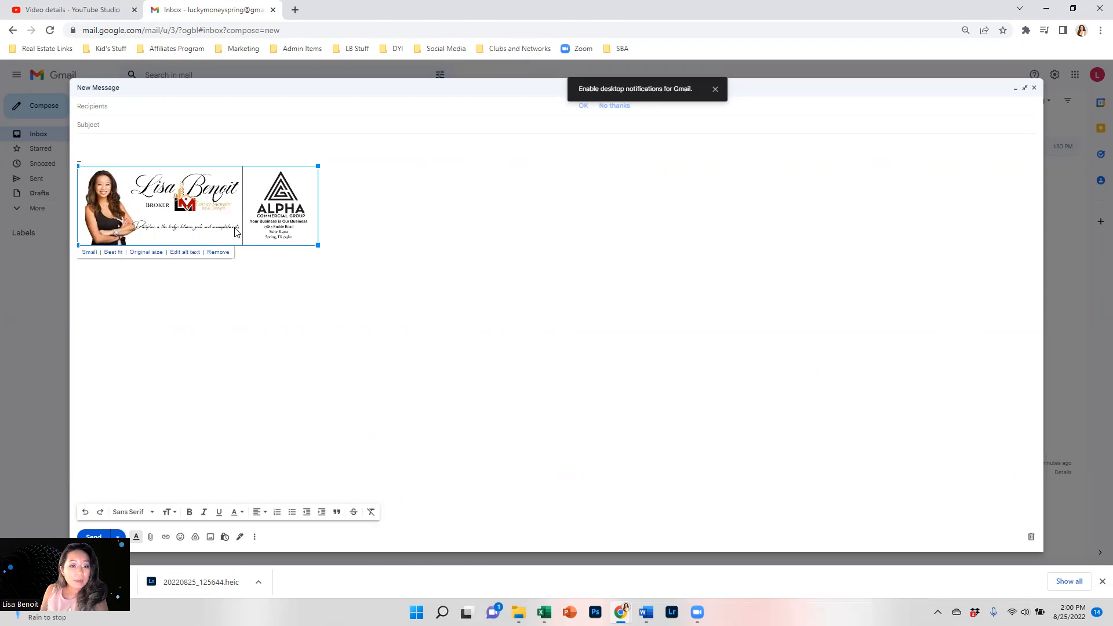
left_click_drag(317, 245, 362, 259)
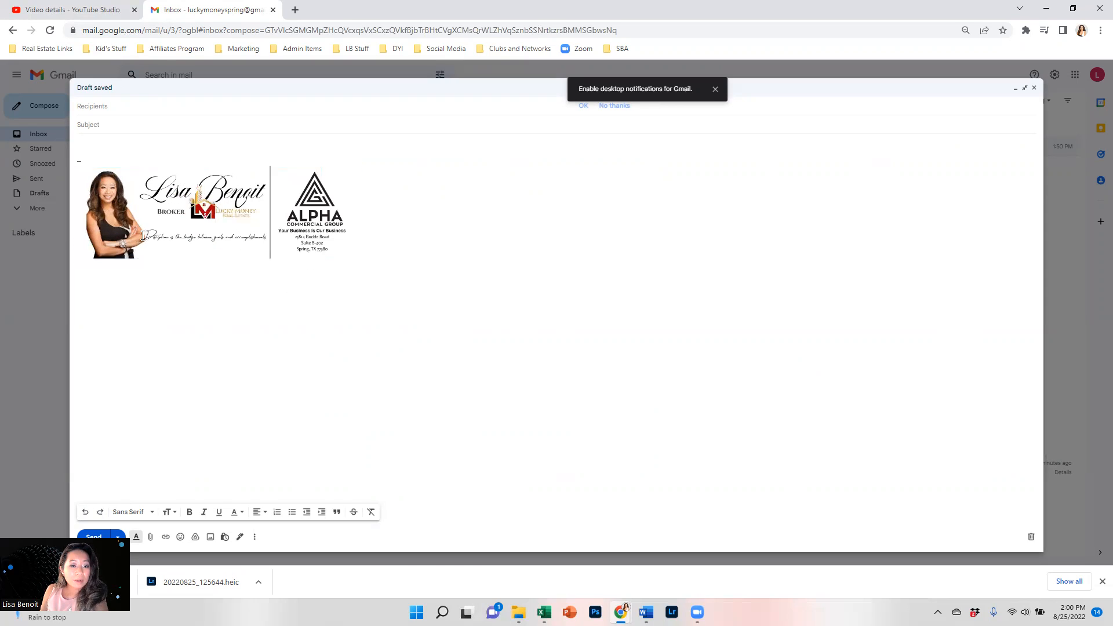
mouse_move(145, 236)
left_mouse_down()
mouse_move(201, 234)
mouse_move(184, 236)
left_mouse_up()
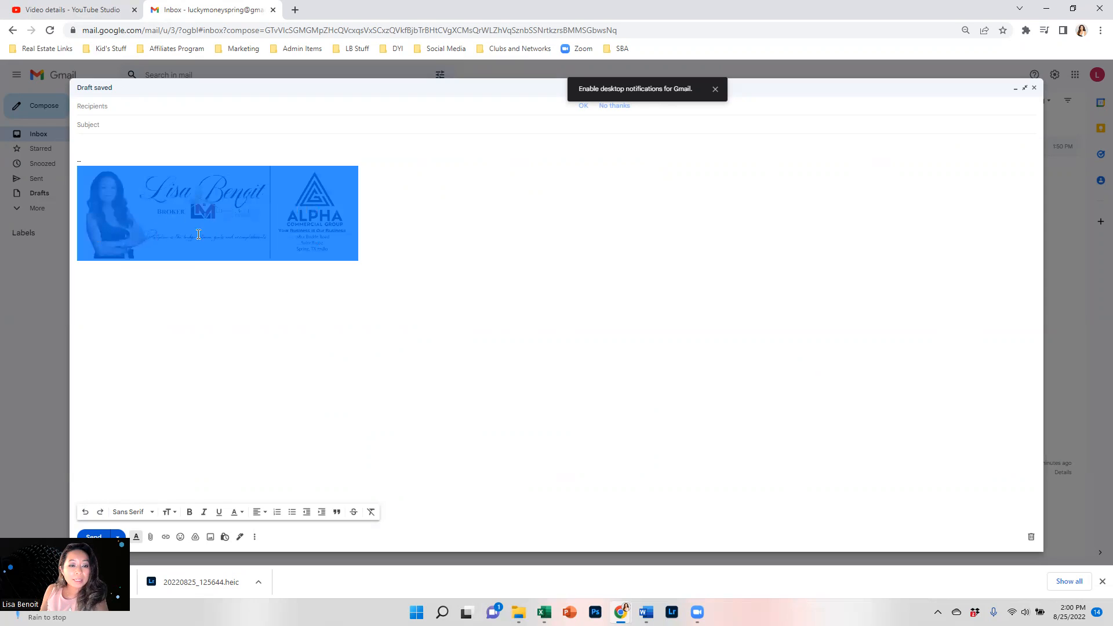
left_click(195, 228)
left_click(193, 276)
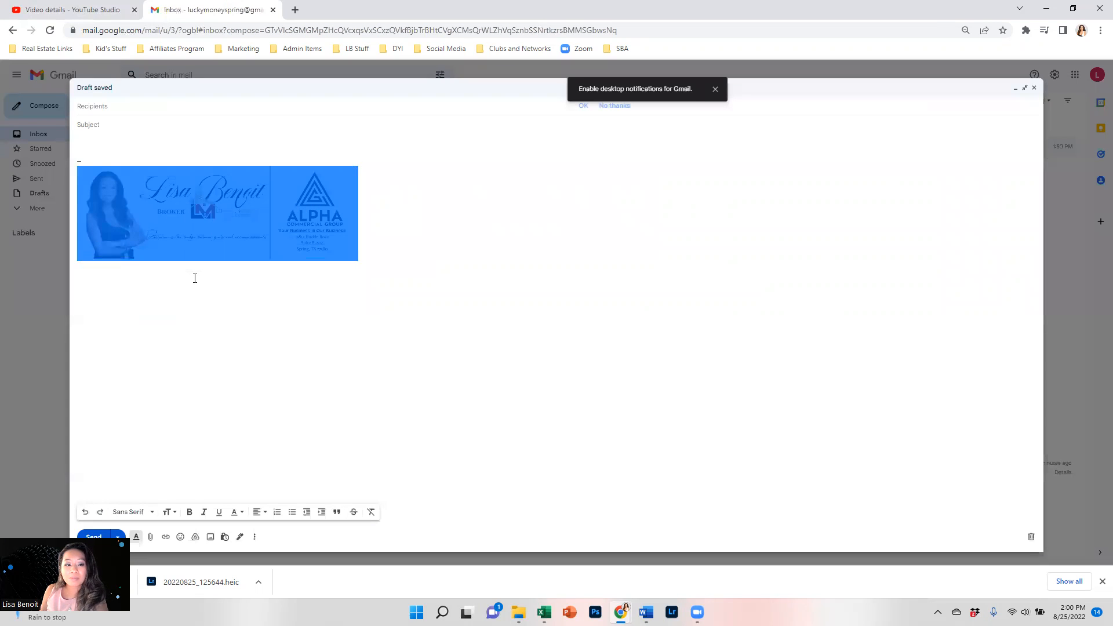
left_click(235, 218)
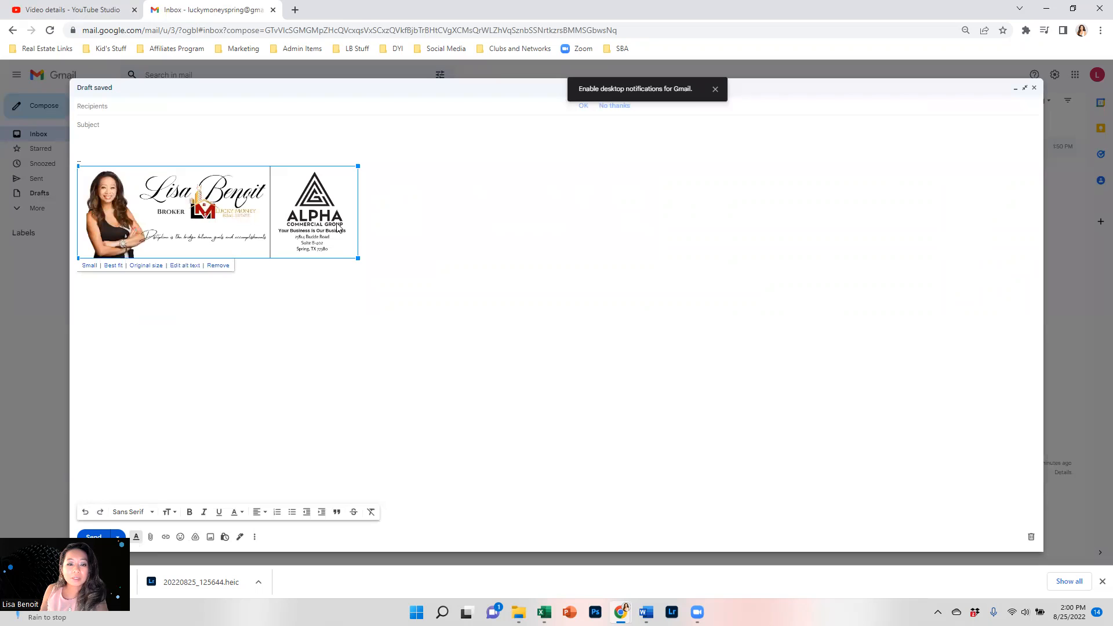
left_click(358, 256)
left_click(342, 248)
mouse_move(358, 259)
left_mouse_down()
mouse_move(393, 287)
mouse_move(360, 259)
mouse_move(371, 270)
left_mouse_up()
left_click(420, 253)
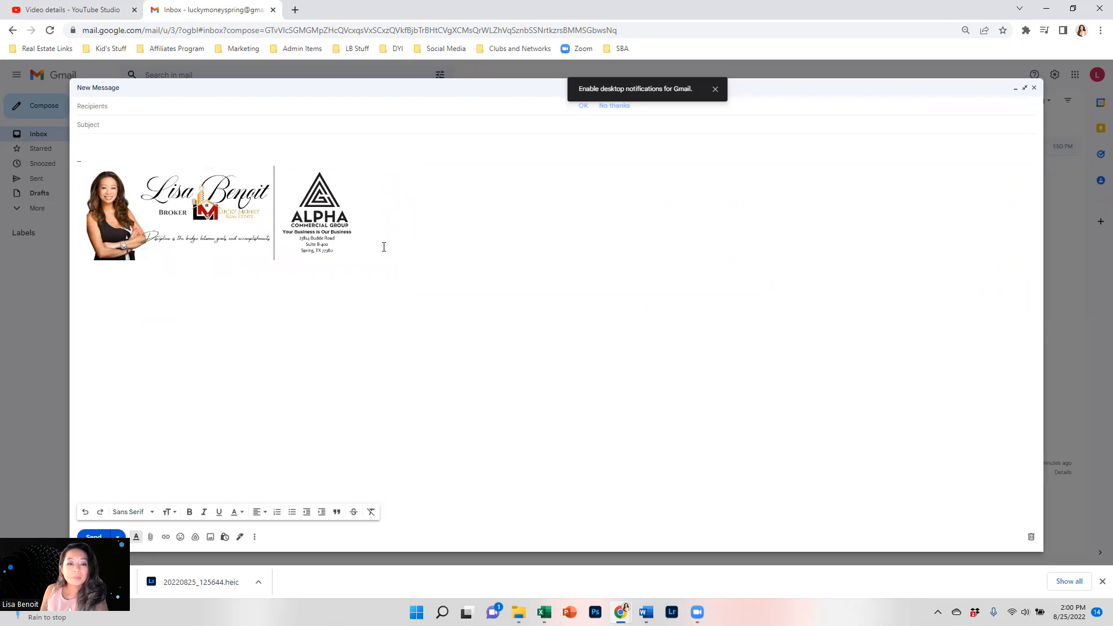
key("Return")
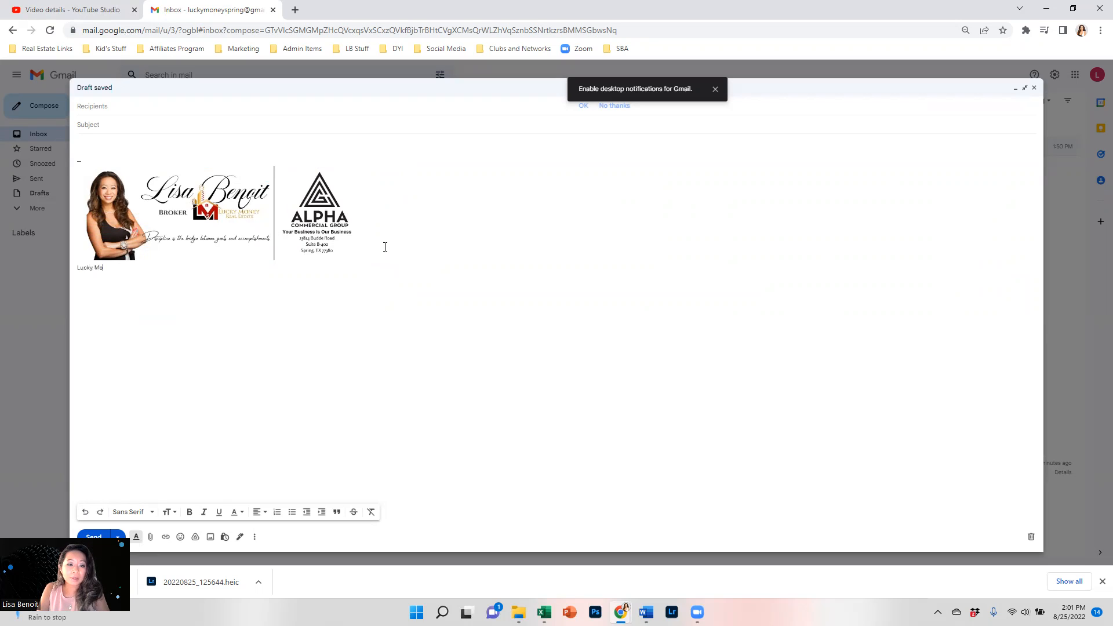
Type the phone number, e-mail address and luckymoneyrealestate.com on one line, spaced apart.
type("Lucky Money R")
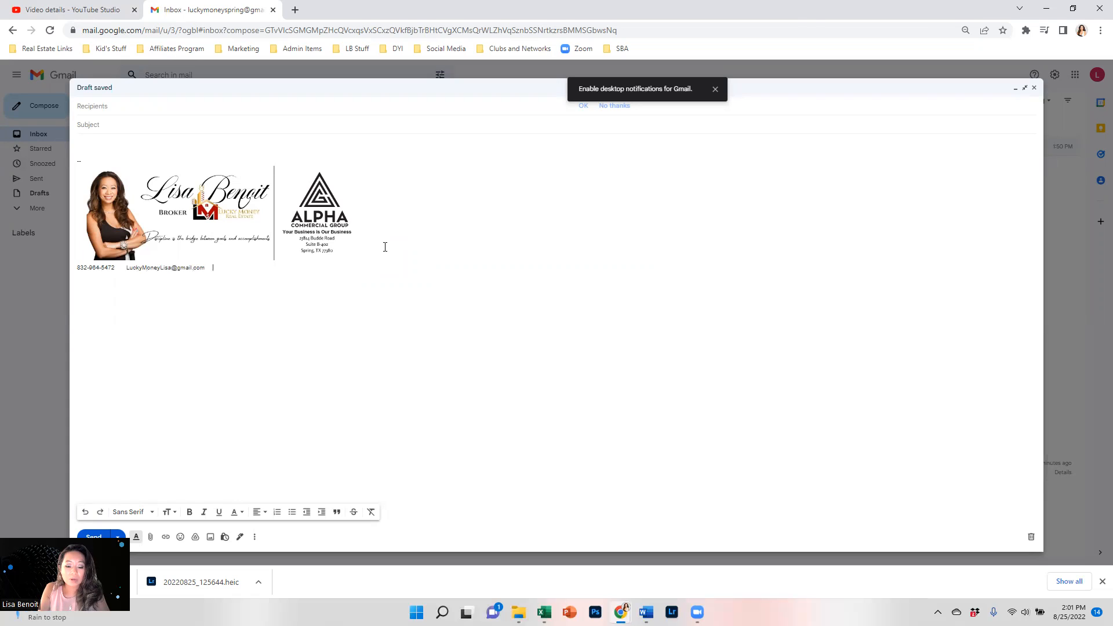
type(".")
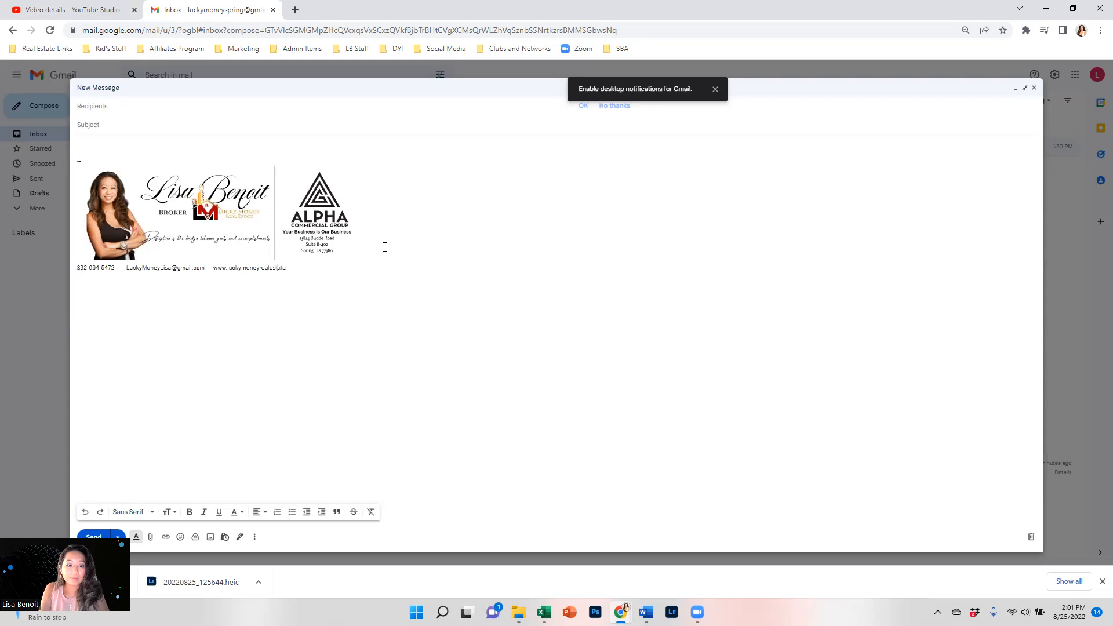
type("luckymoneyrealestate.com")
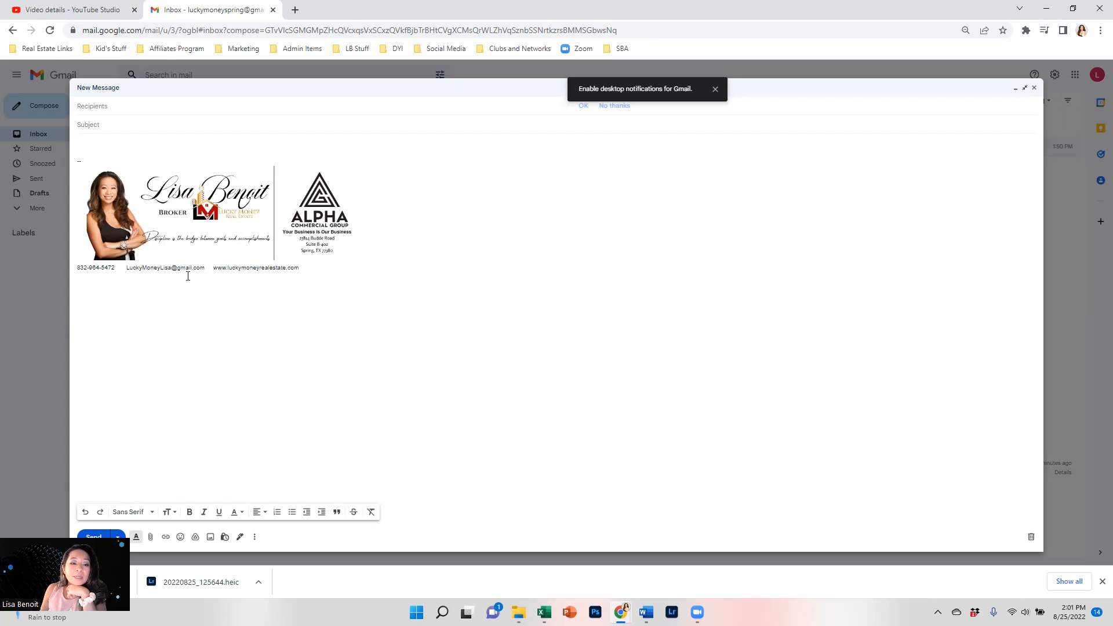
left_click(128, 268)
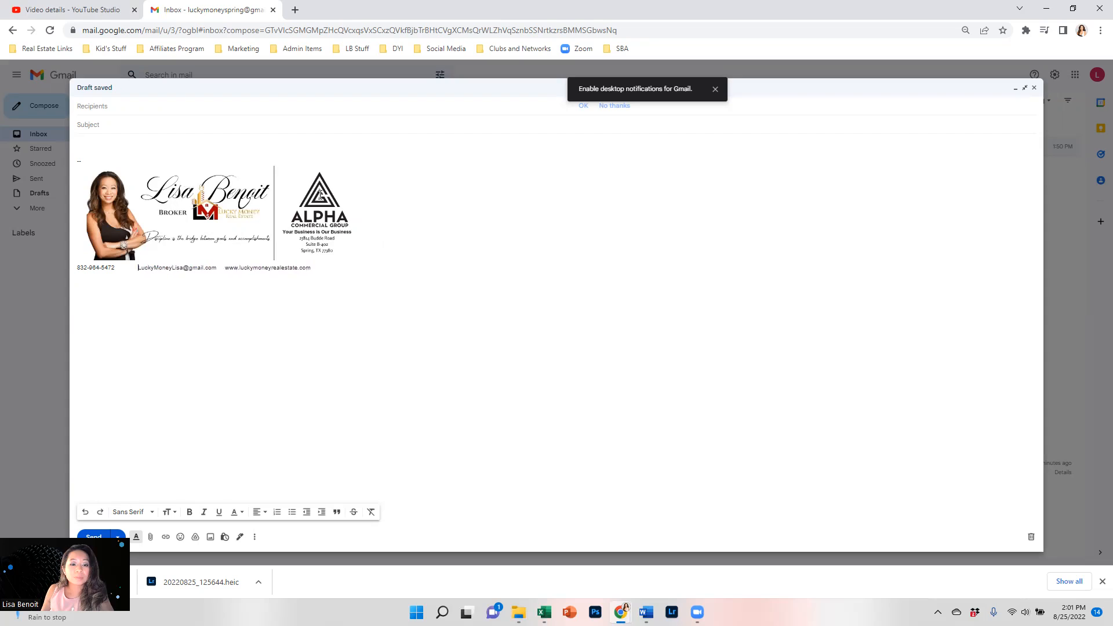
left_click(225, 268)
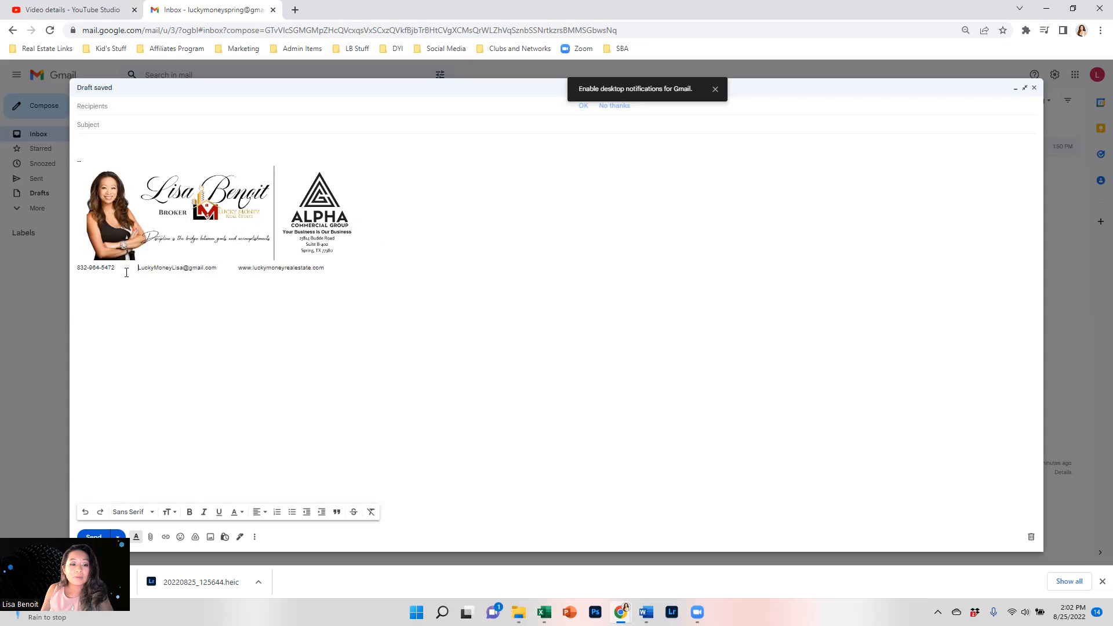
Put the e-mail address and website on their own left-aligned lines below the phone number.
key("BackSpace")
key("BackSpace")
key("BackSpace")
key("Return")
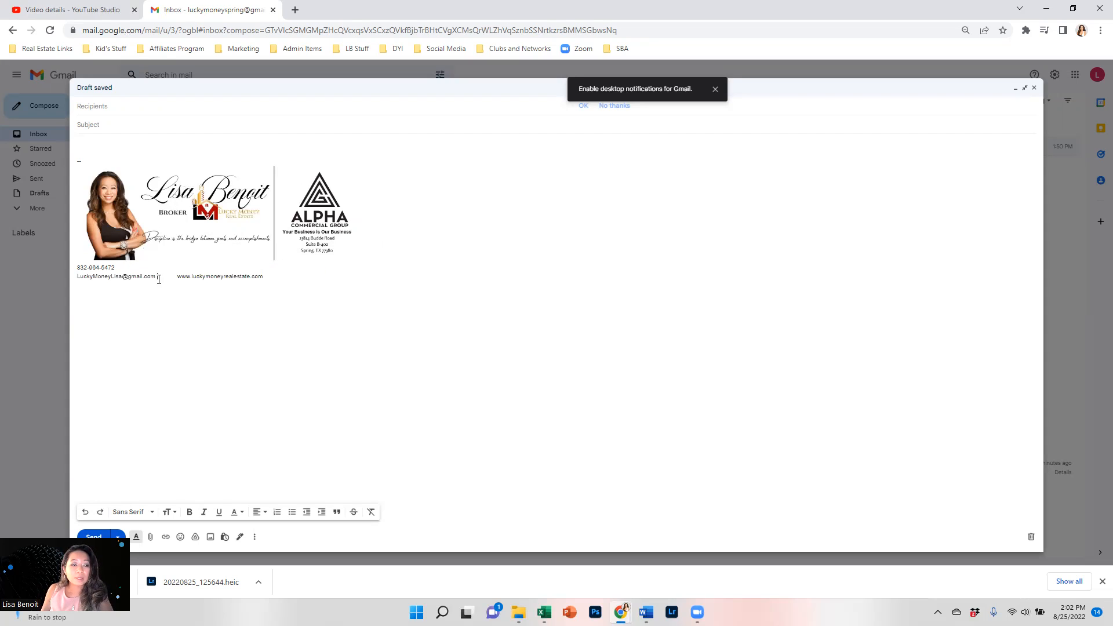
key("BackSpace")
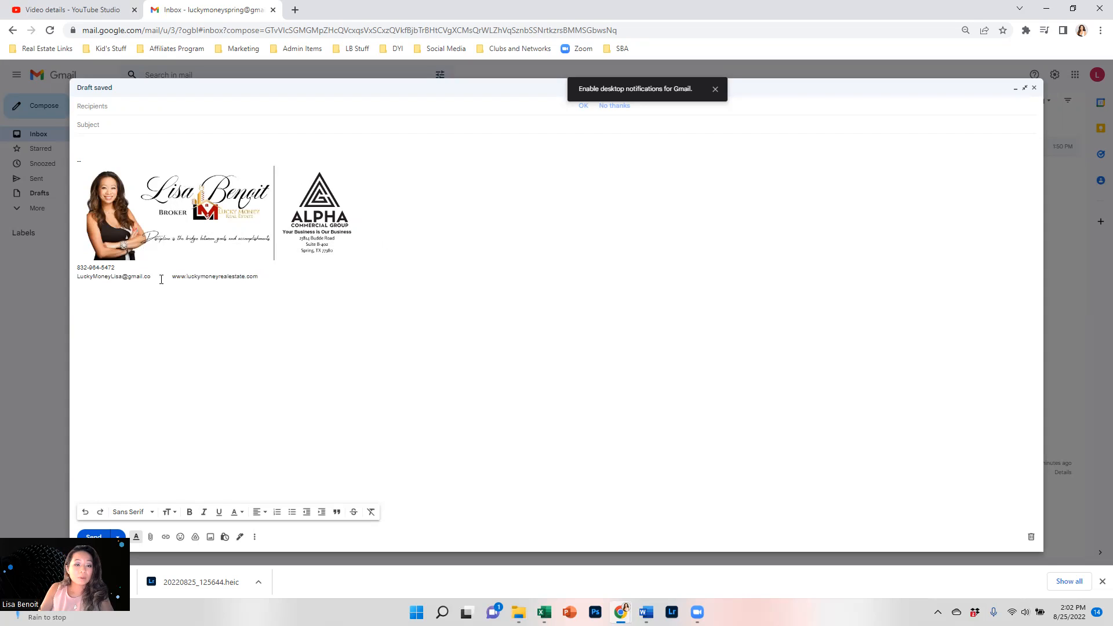
type("m")
key("Return")
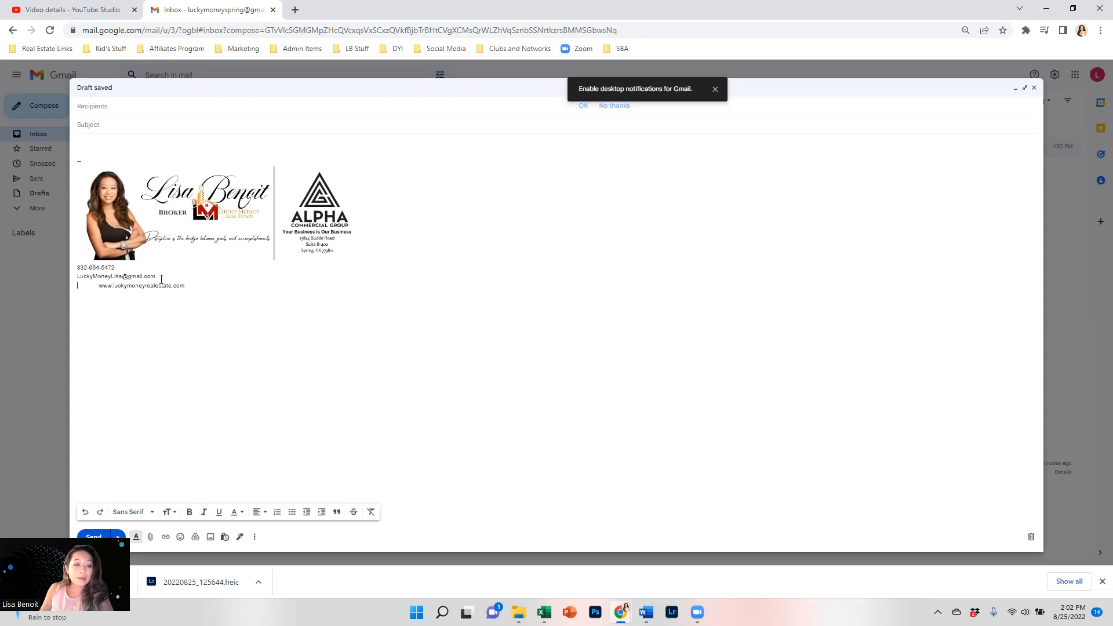
key("Right")
key("Right")
key("Right")
key("Right")
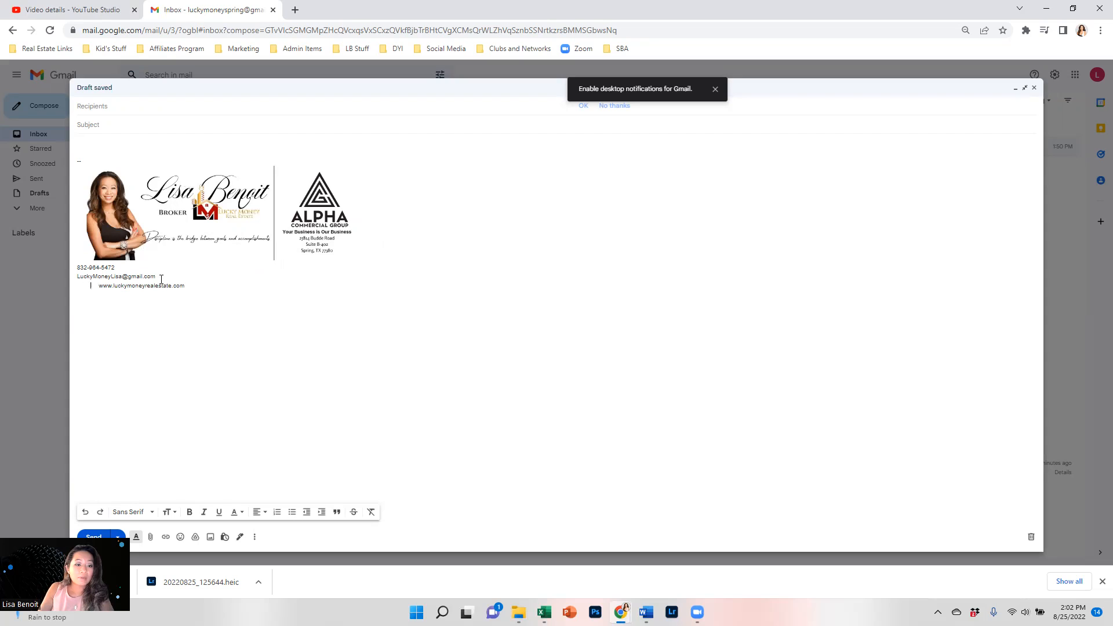
key("BackSpace")
key("BackSpace")
key("BackSpace")
key("BackSpace")
key("BackSpace")
key("BackSpace")
key("BackSpace")
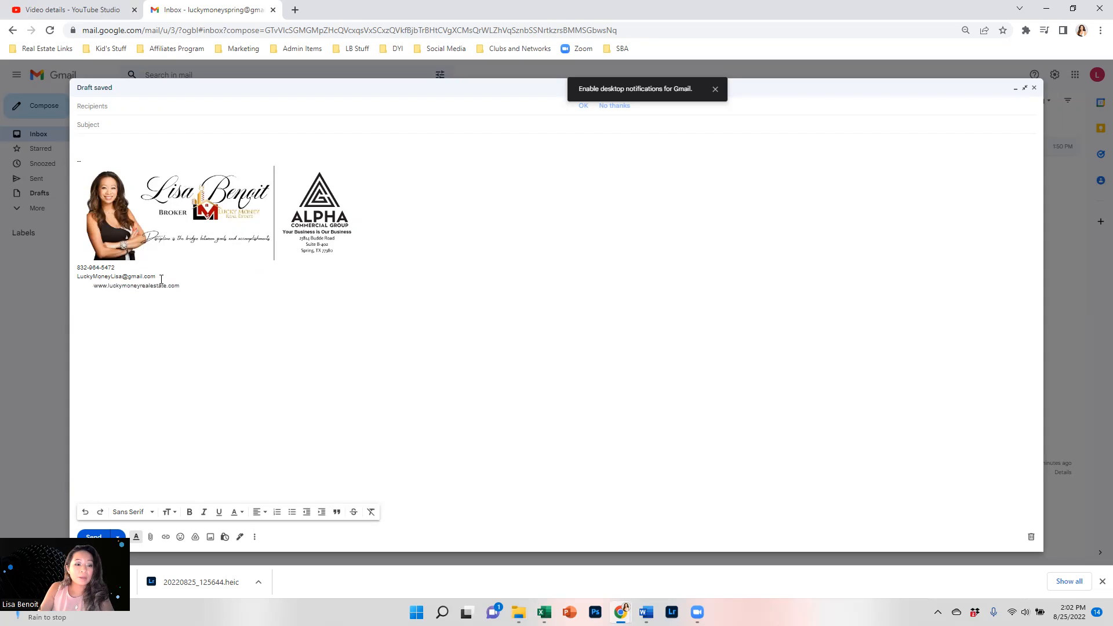
key("BackSpace")
key("BackSpace")
Add the agent's name line above the phone number.
left_click(79, 270)
key("Return")
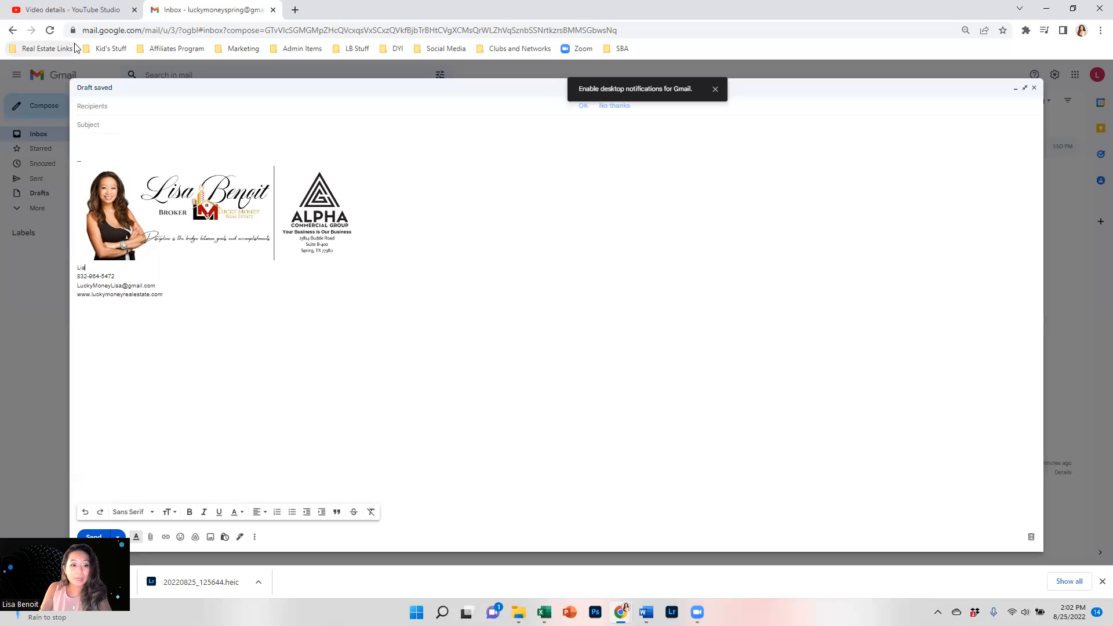
key("BackSpace")
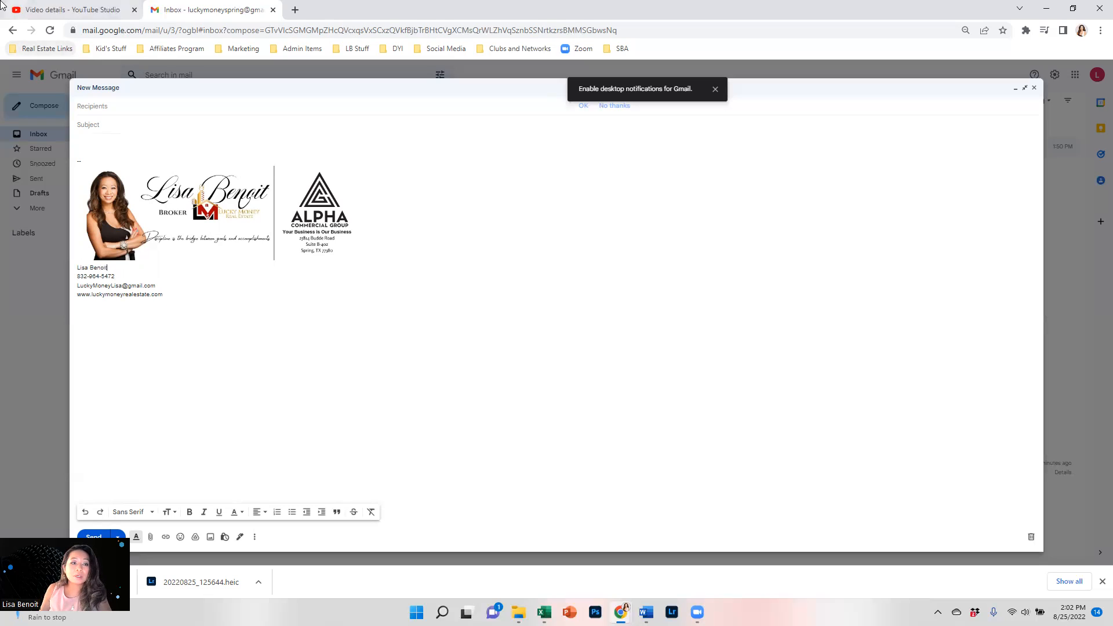
left_click(295, 10)
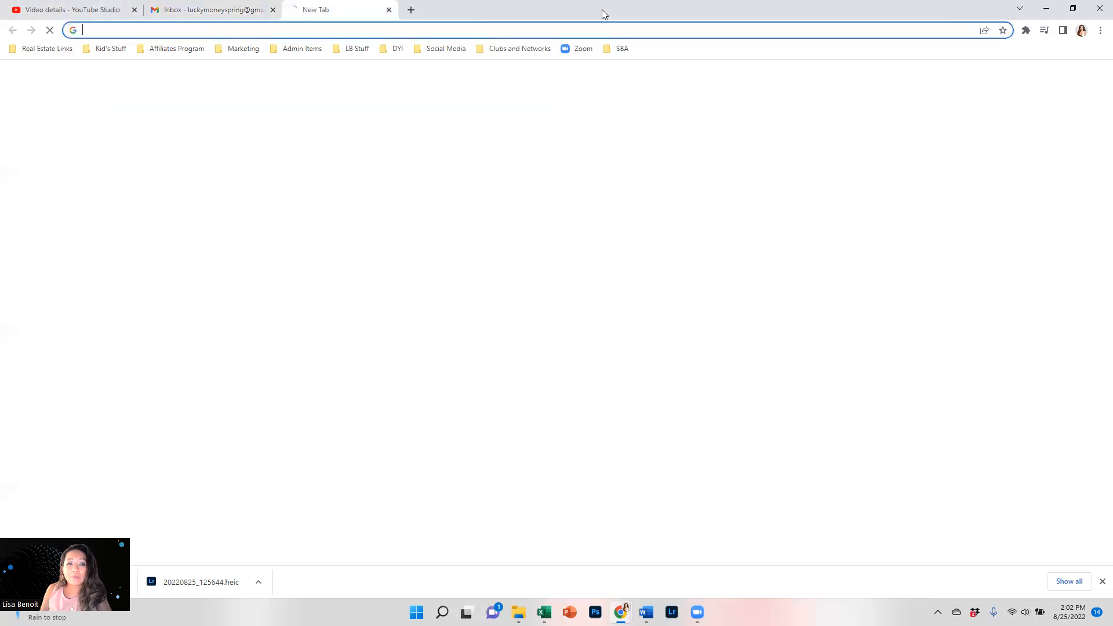
Close the duplicate Gmail tab and open the (no subject) email with the old signature.
left_click(1004, 80)
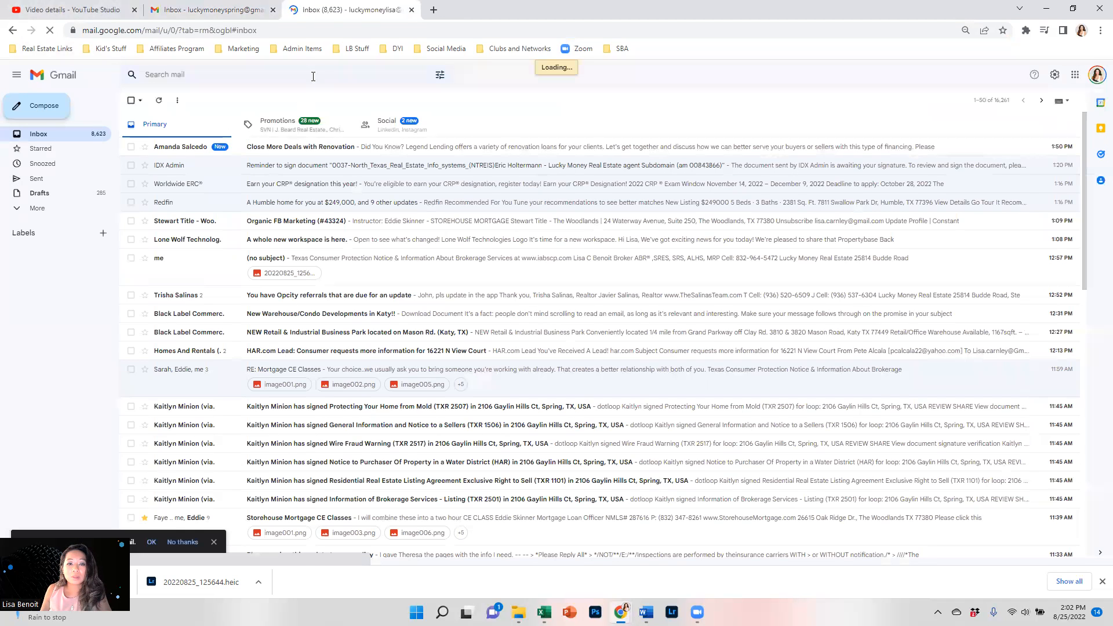
left_click(411, 9)
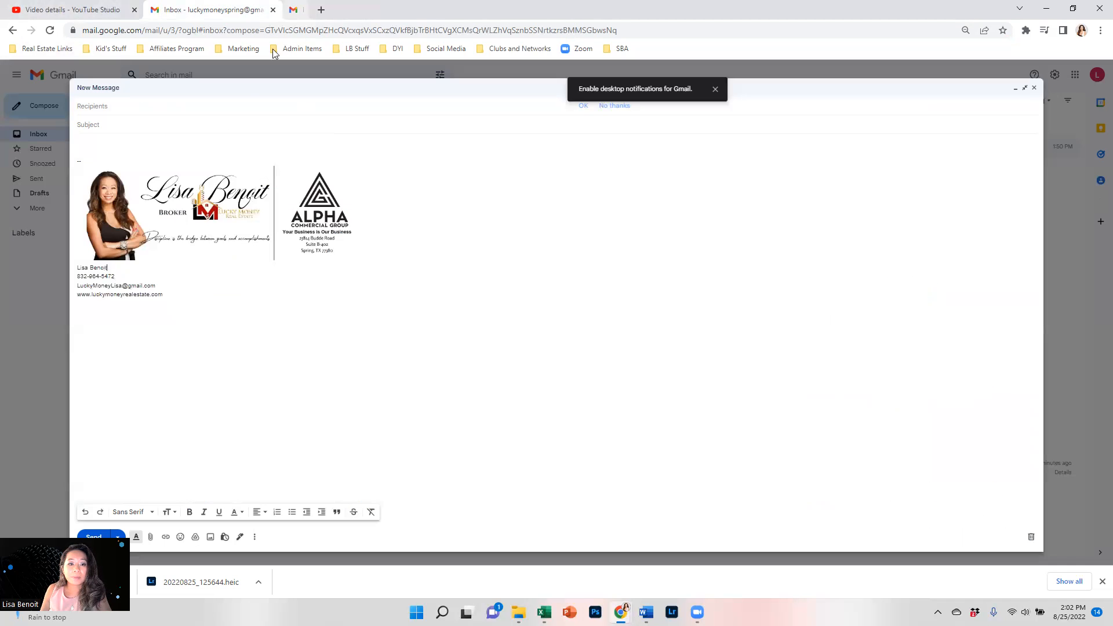
left_click(1025, 88)
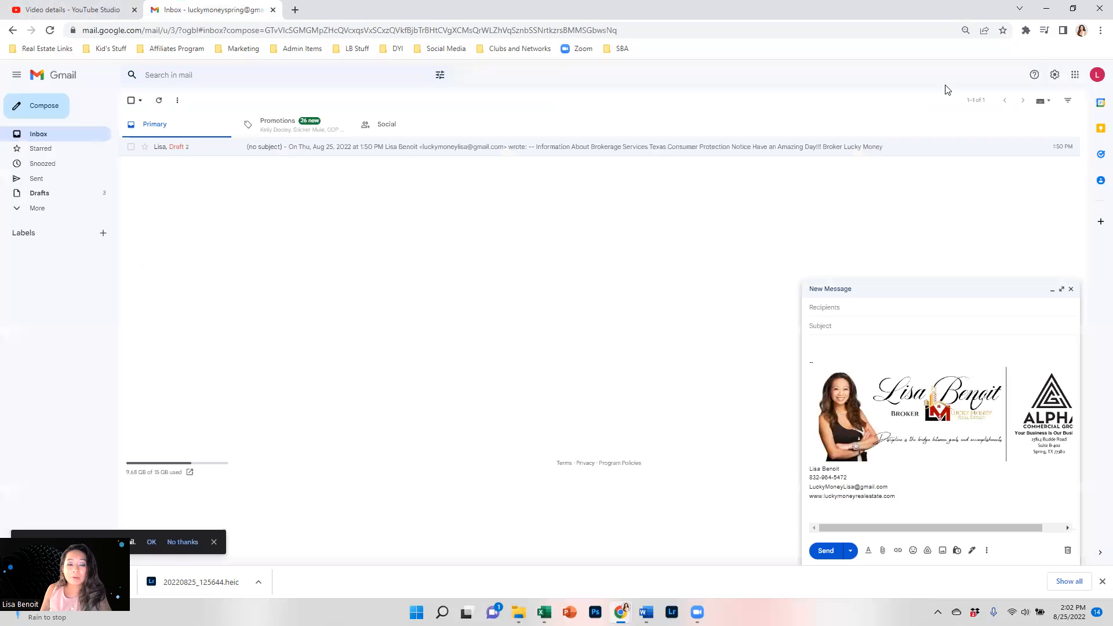
left_click(239, 152)
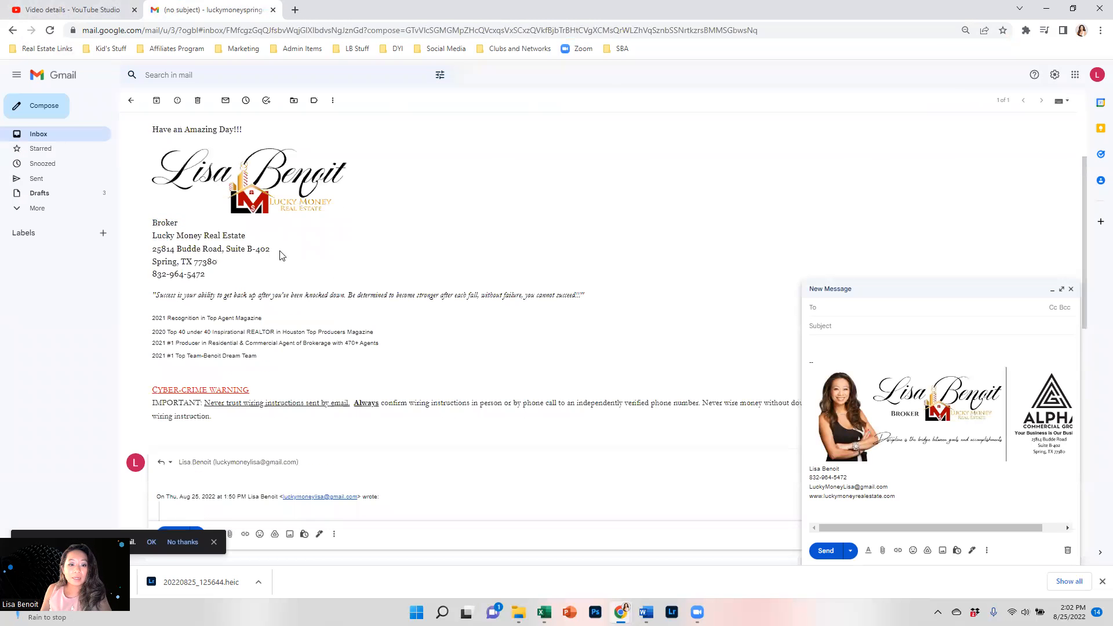
Copy the brokerage links and 'Have an Amazing Day!!!', paste them under '--' in the full-screen draft.
scroll(246, 301, "up", 1)
left_click_drag(255, 249, 132, 212)
key("ctrl+c")
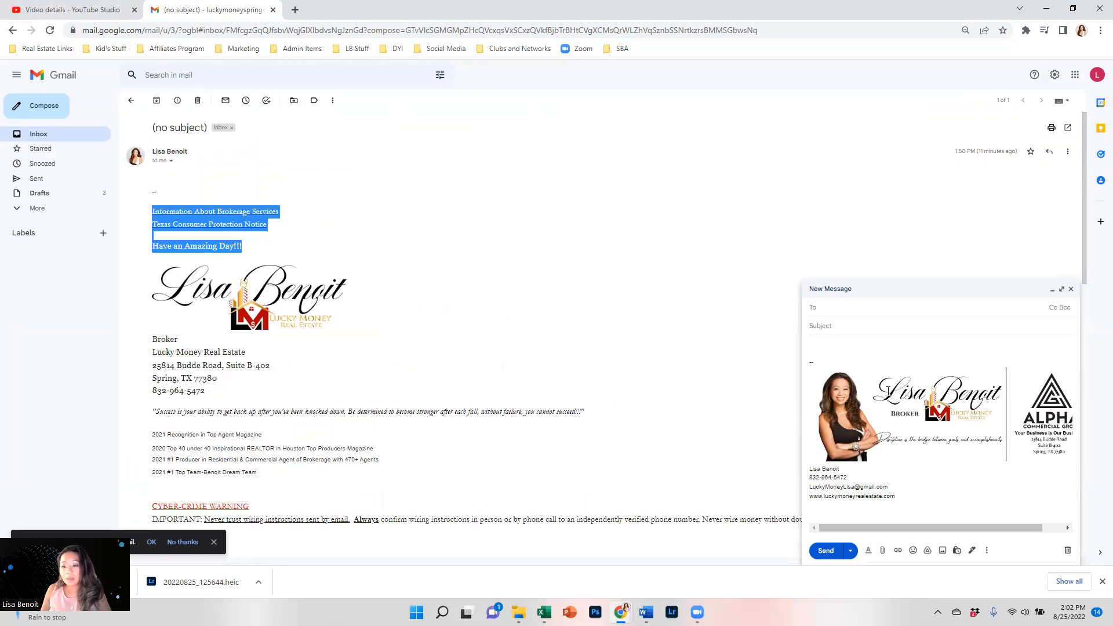
left_click(837, 369)
left_click(838, 363)
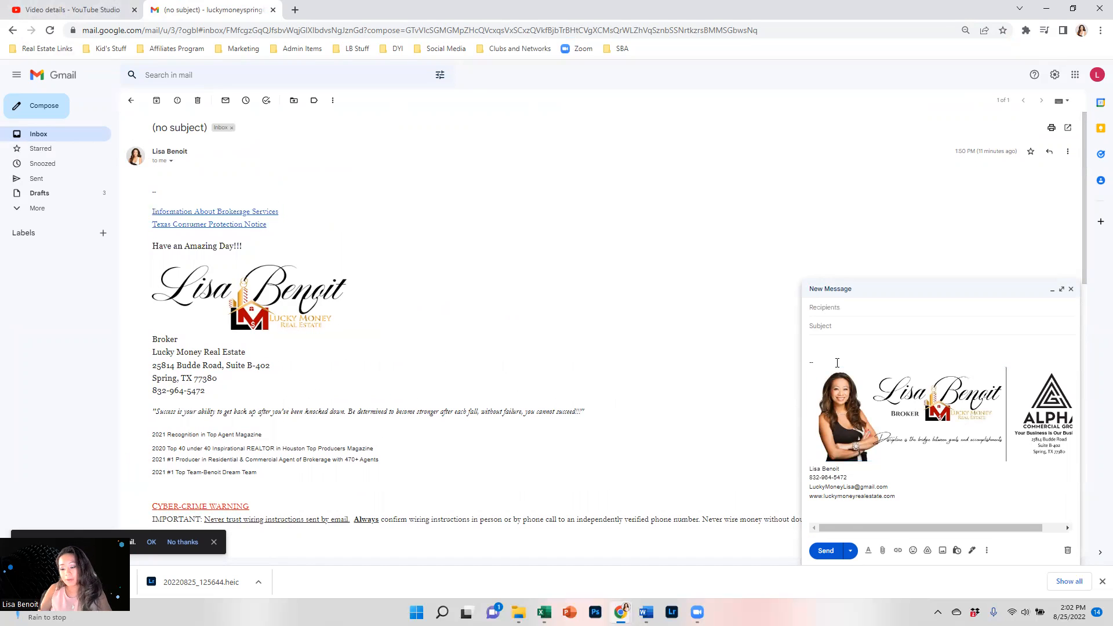
key("ctrl+v")
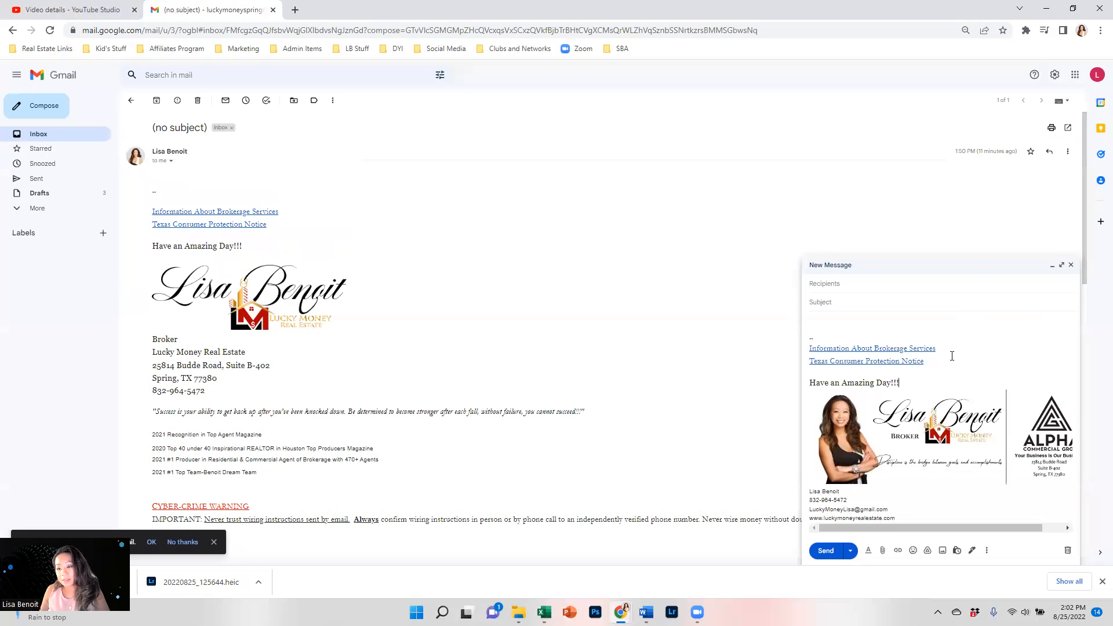
left_click(1061, 265)
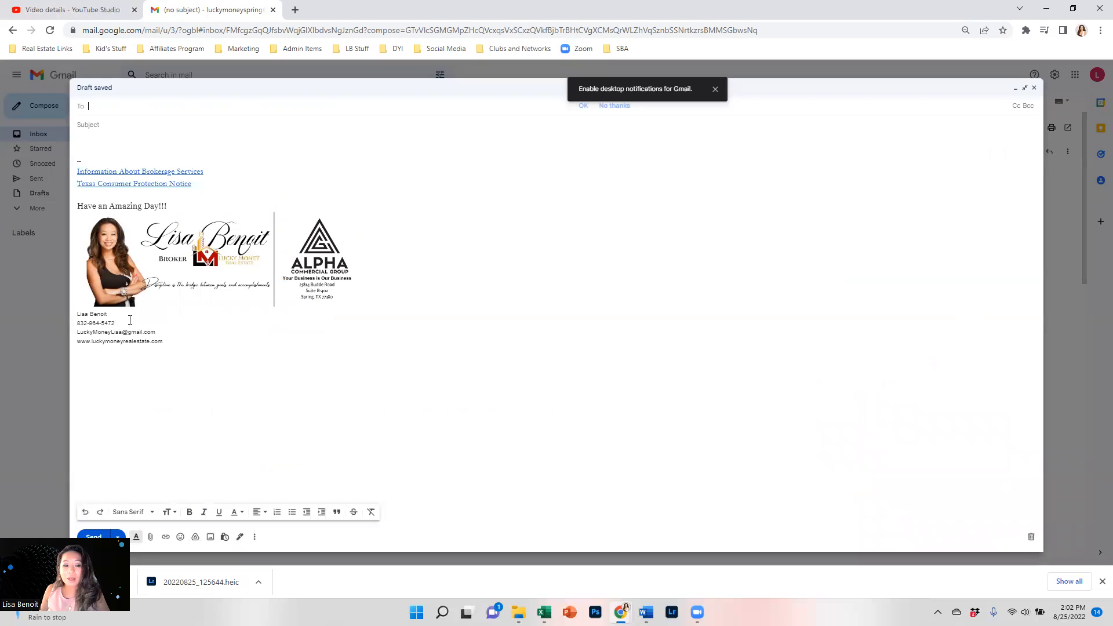
Move the four contact lines from below the signature image to above it.
left_click_drag(178, 350, 71, 318)
key("ctrl+c")
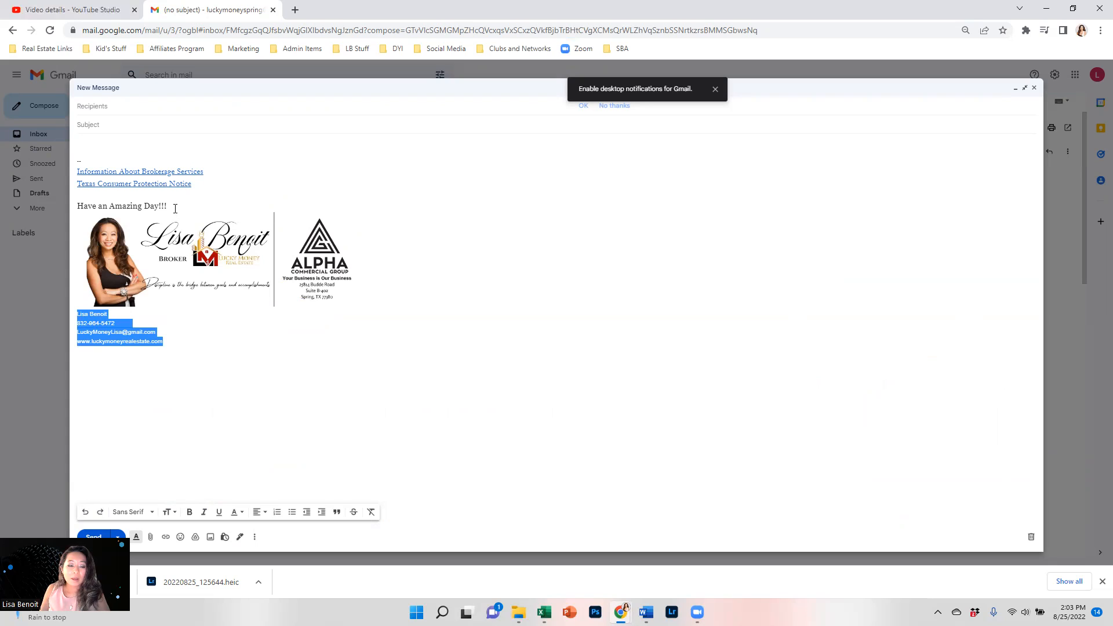
key("Delete")
left_click(147, 187)
left_click(147, 193)
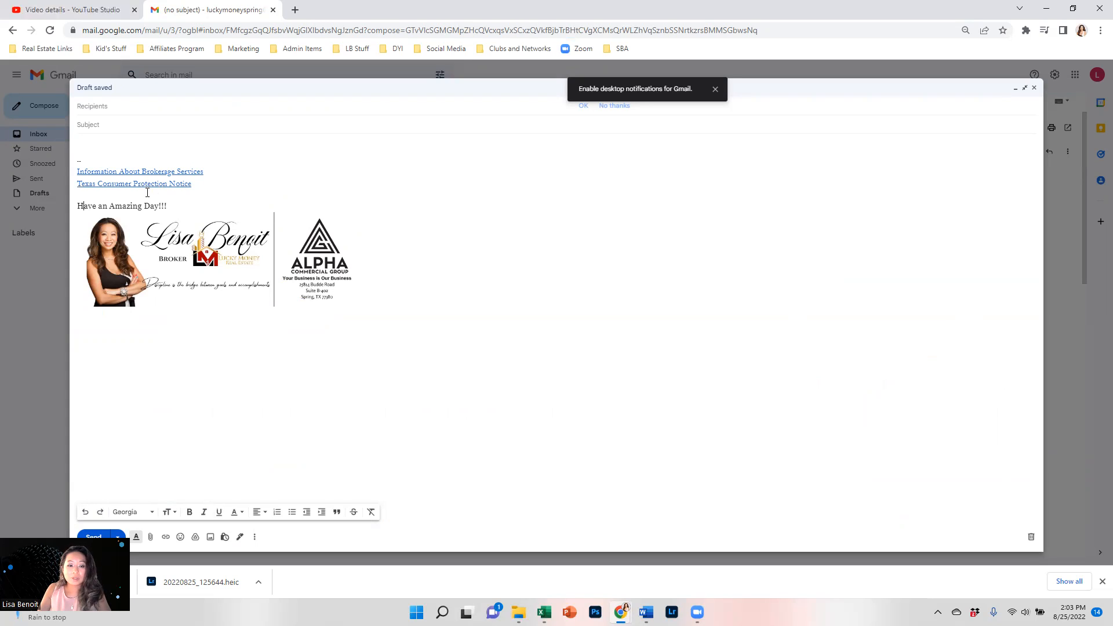
key("Down")
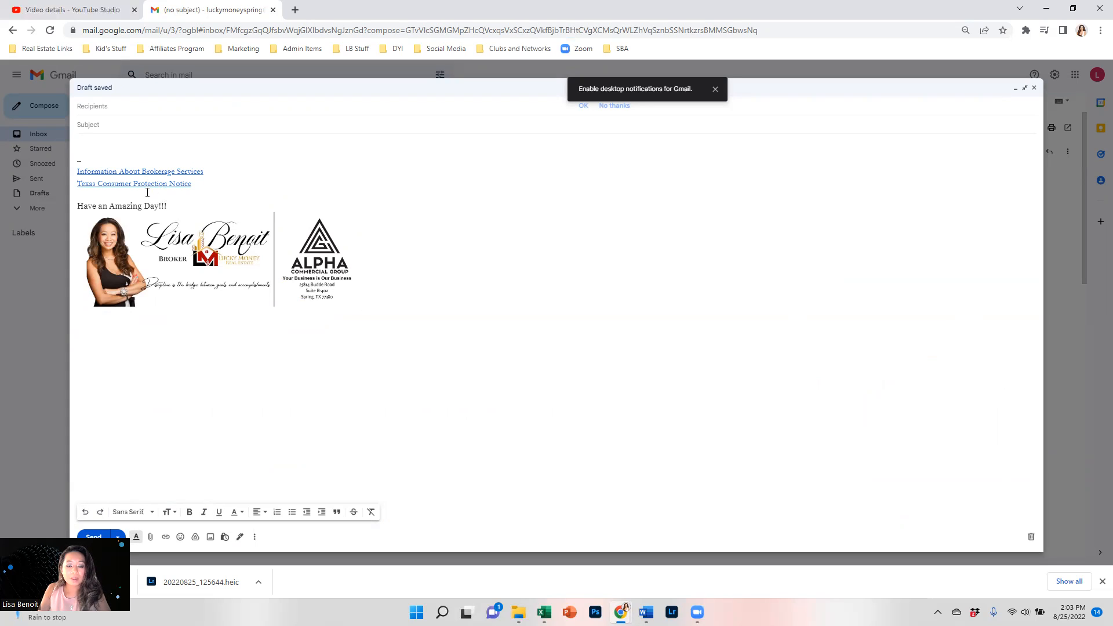
key("Left")
key("Left")
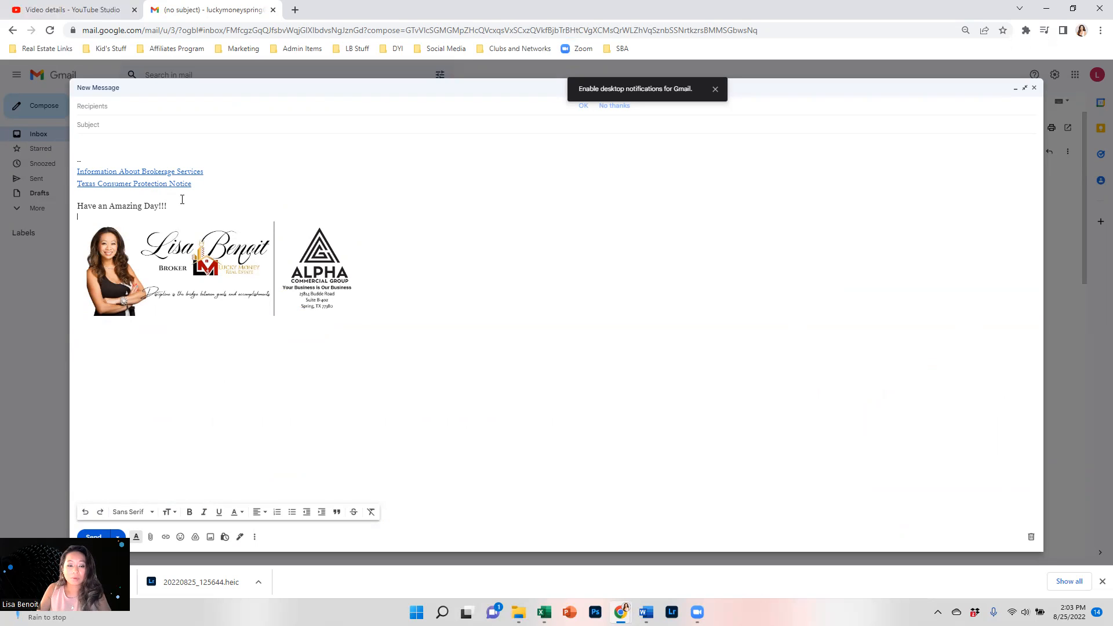
key("ctrl+v")
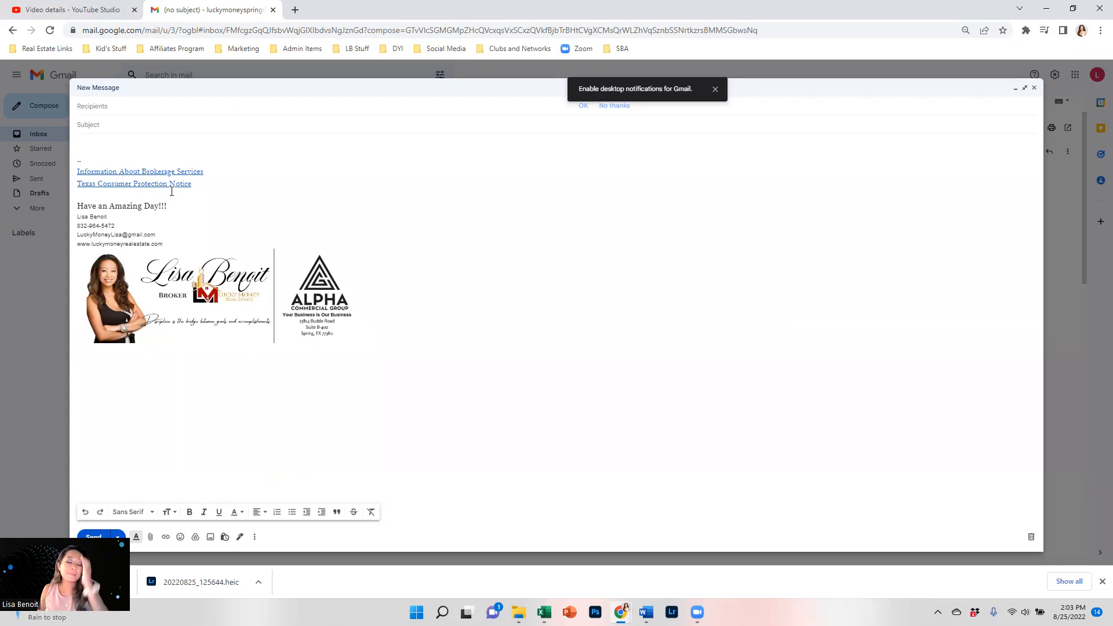
Set the four contact lines to Large text size.
left_click_drag(164, 244, 71, 219)
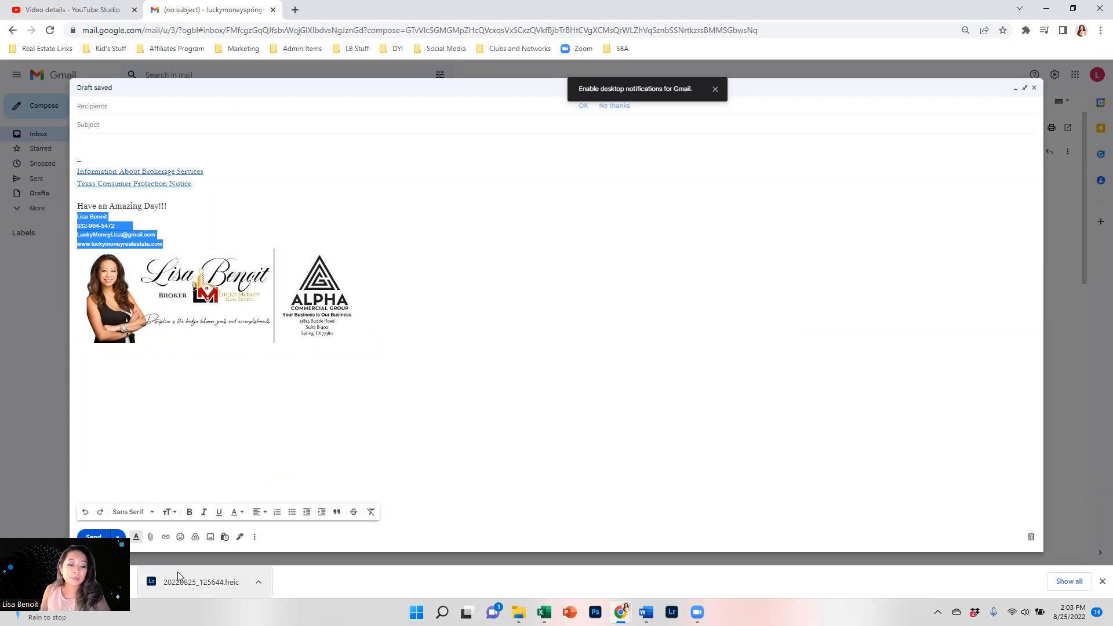
left_click(170, 512)
left_click(185, 483)
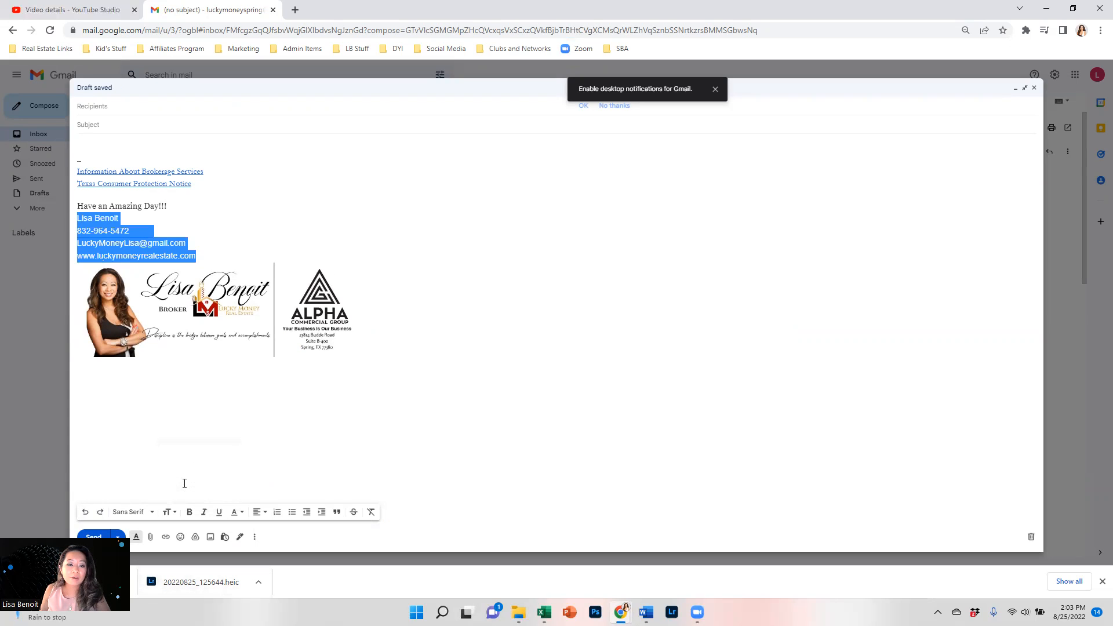
left_click(192, 412)
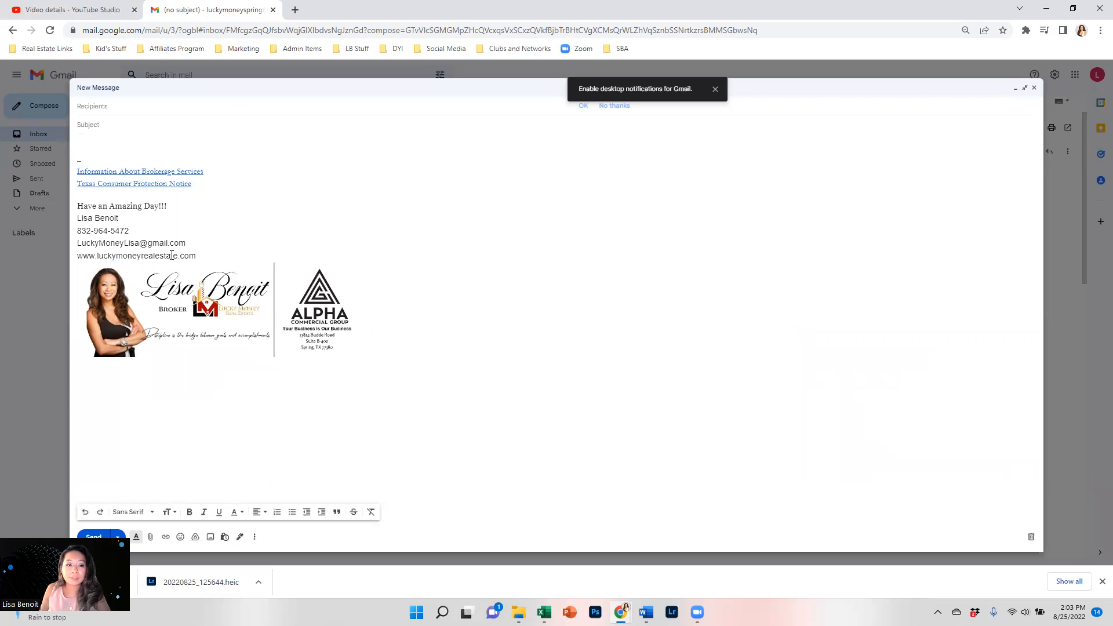
Copy the whole signature block, text and image.
mouse_move(434, 347)
left_mouse_down()
mouse_move(81, 174)
mouse_move(81, 146)
left_mouse_up()
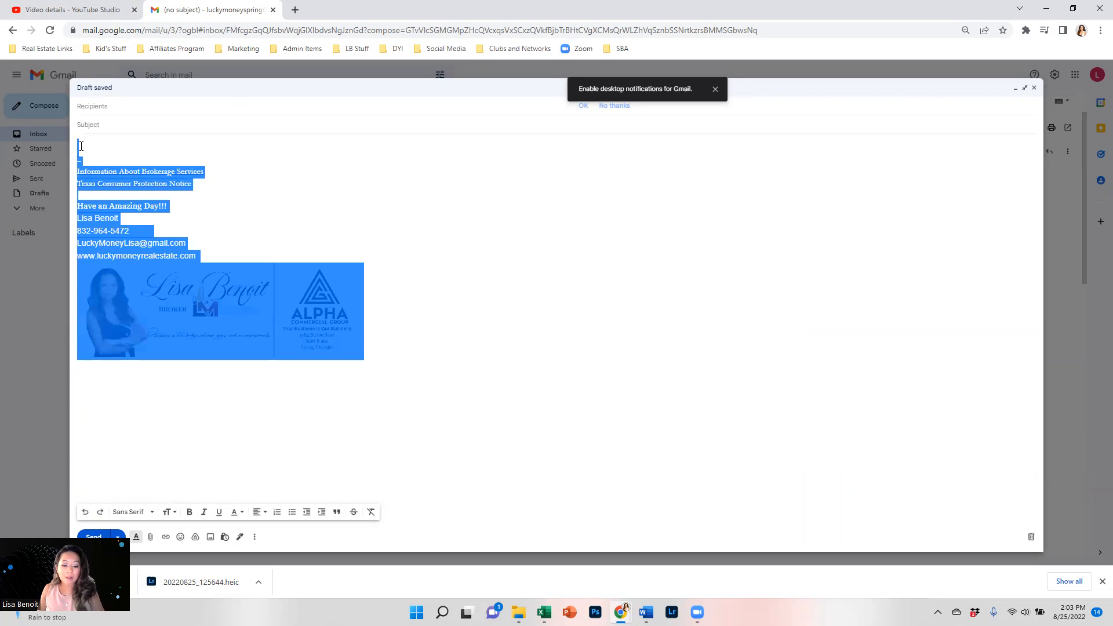
right_click(116, 295)
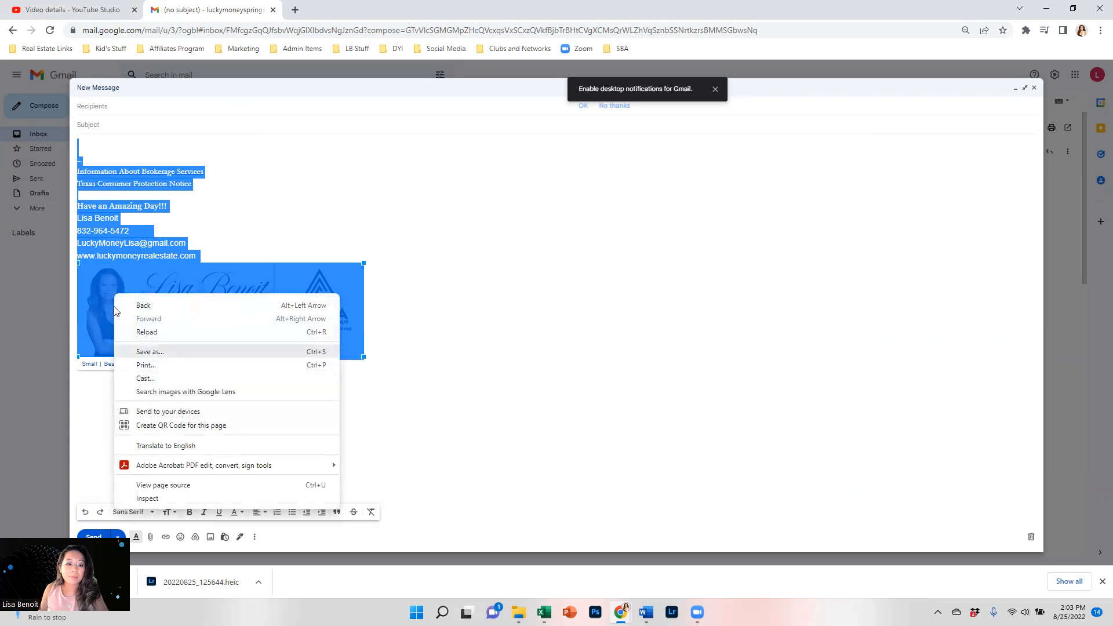
right_click(103, 196)
left_click(131, 300)
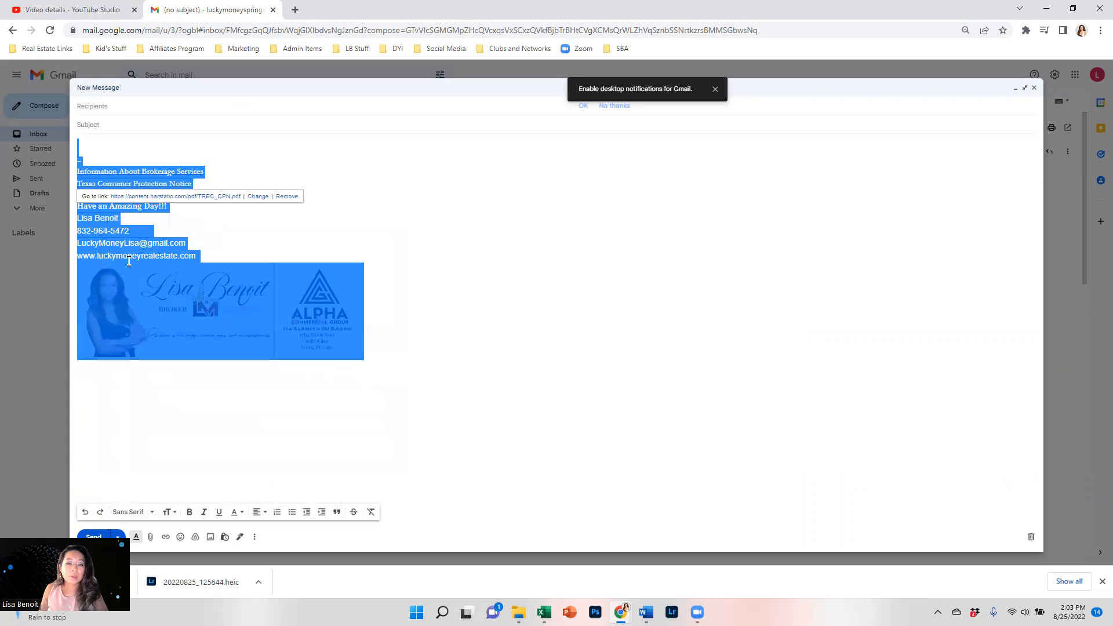
Close the draft and open Signature Box 2 in Gmail's full settings.
left_click(1037, 87)
left_click(1055, 74)
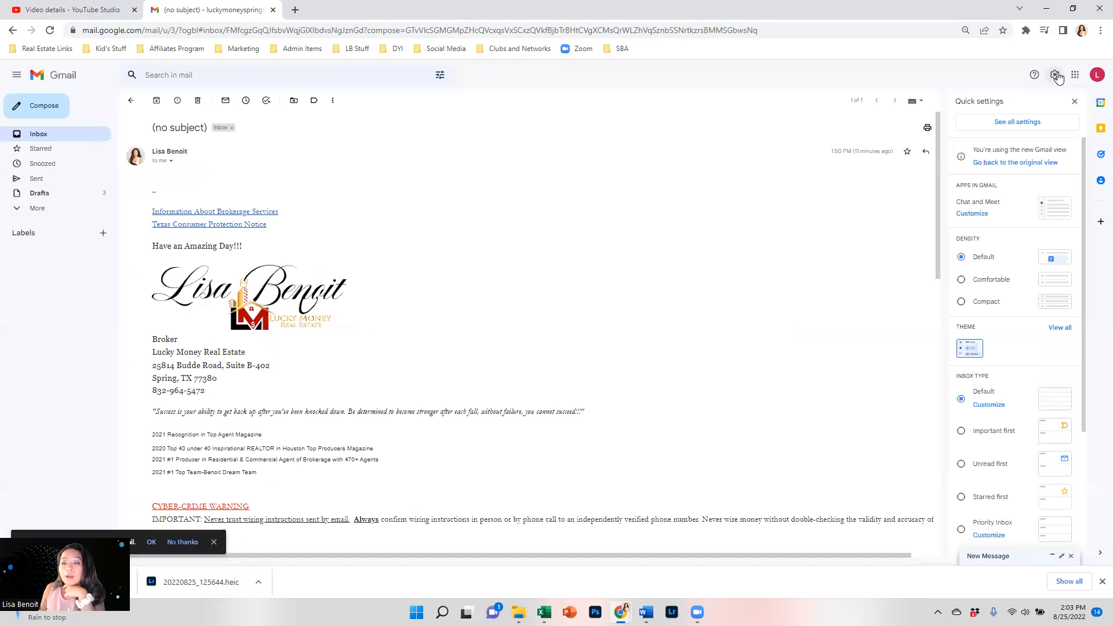
left_click(1008, 133)
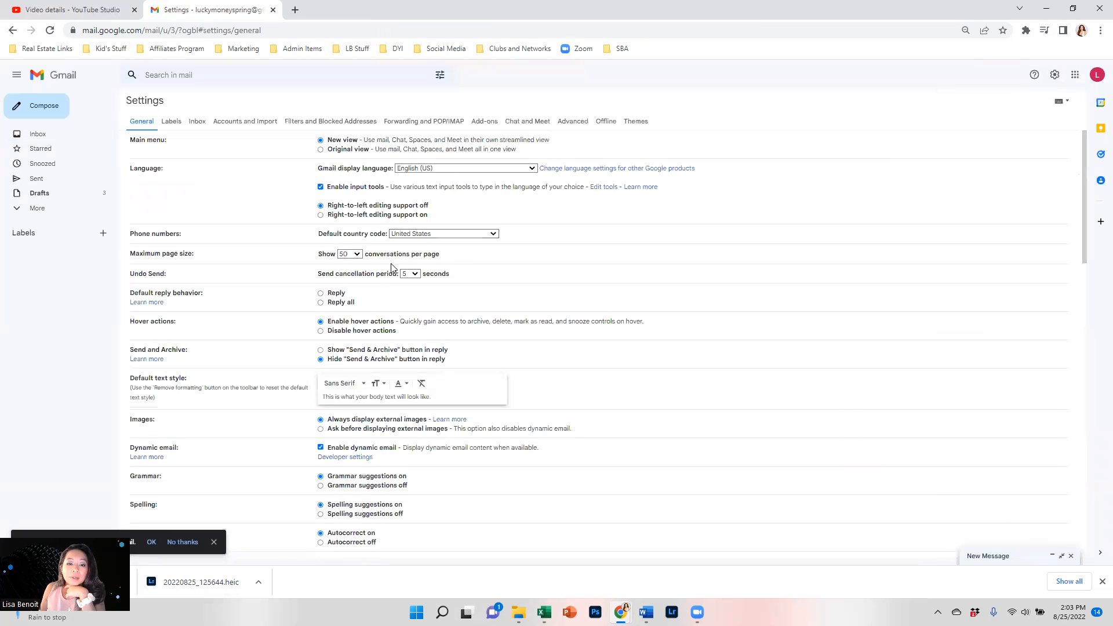
scroll(388, 406, "down", 2)
scroll(387, 406, "down", 10)
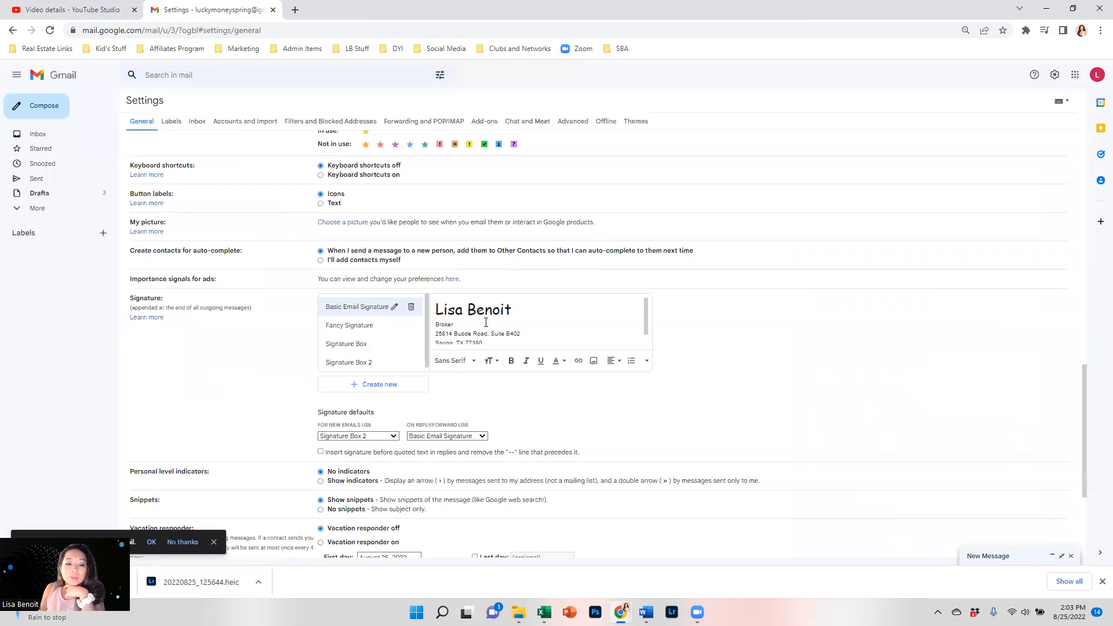
left_click(373, 363)
Replace Signature Box 2's old image with the copied signature block and save changes.
left_click(486, 315)
key("Delete")
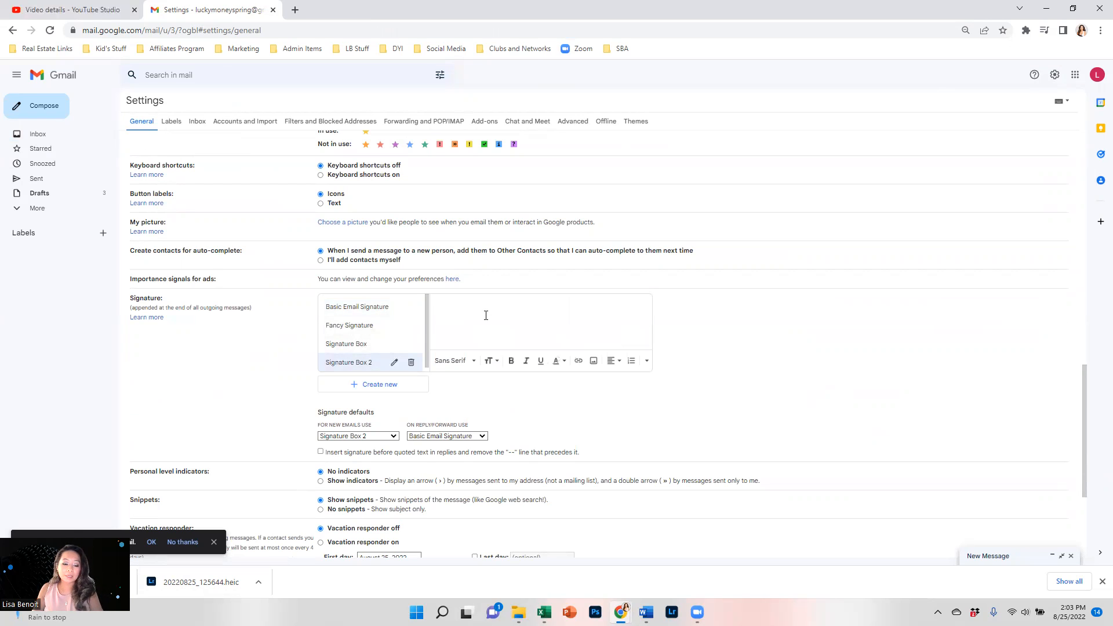
key("ctrl+v")
scroll(485, 315, "down", 2)
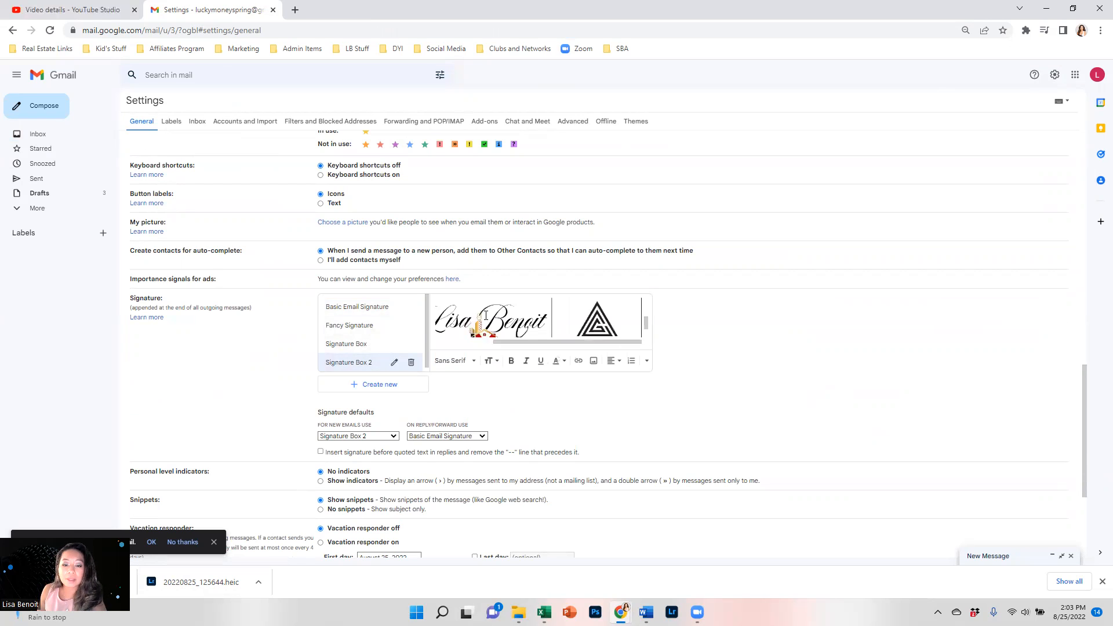
scroll(493, 406, "down", 3)
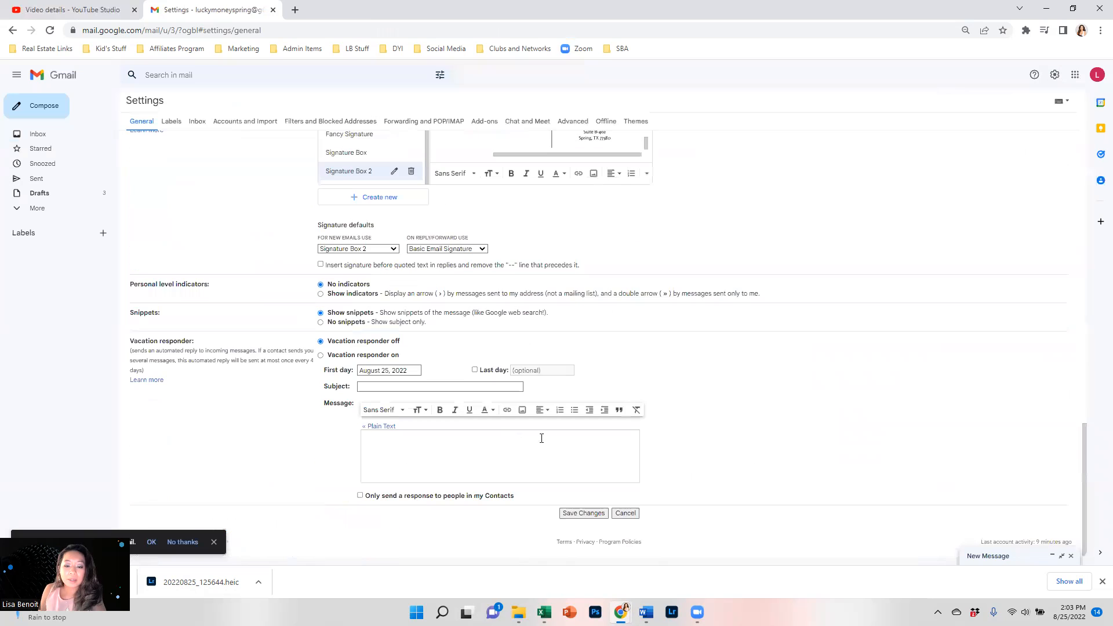
left_click(583, 507)
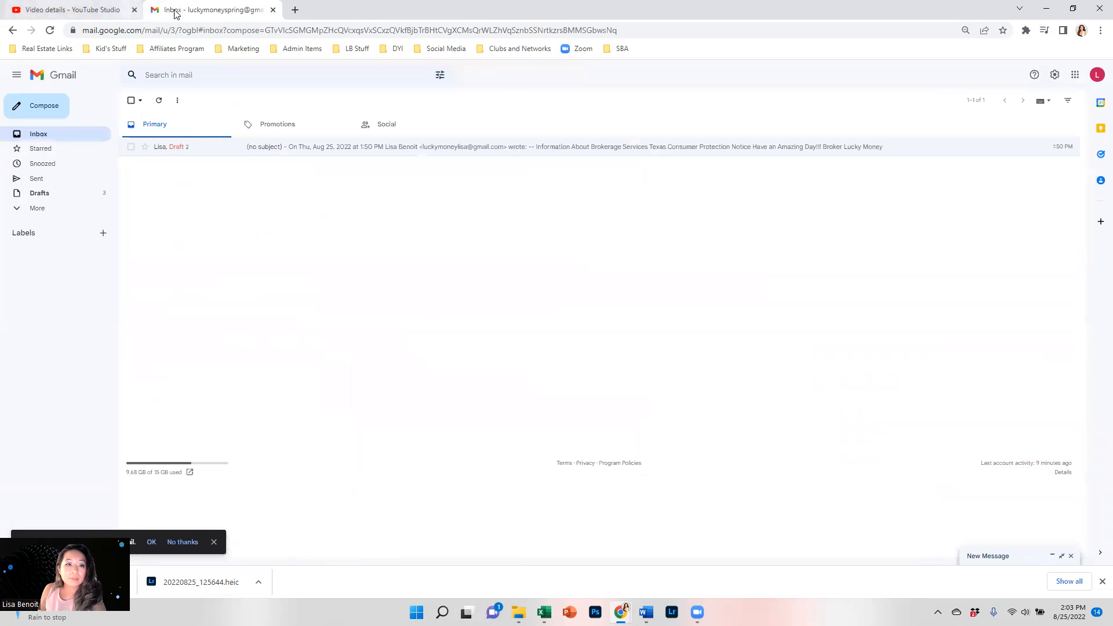
left_click(44, 106)
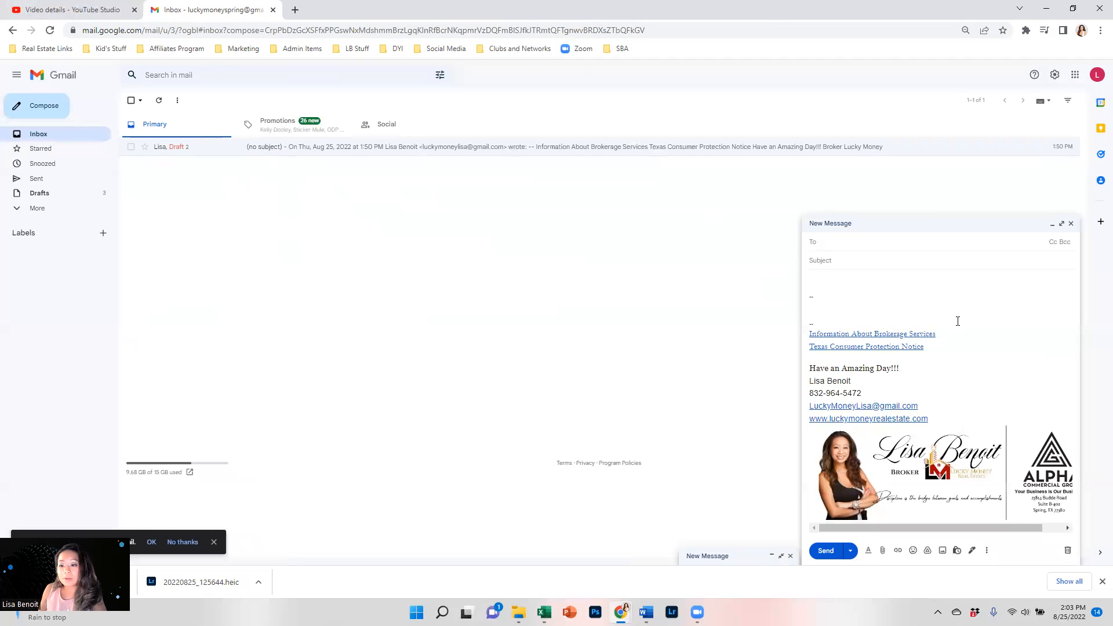
left_click(1062, 224)
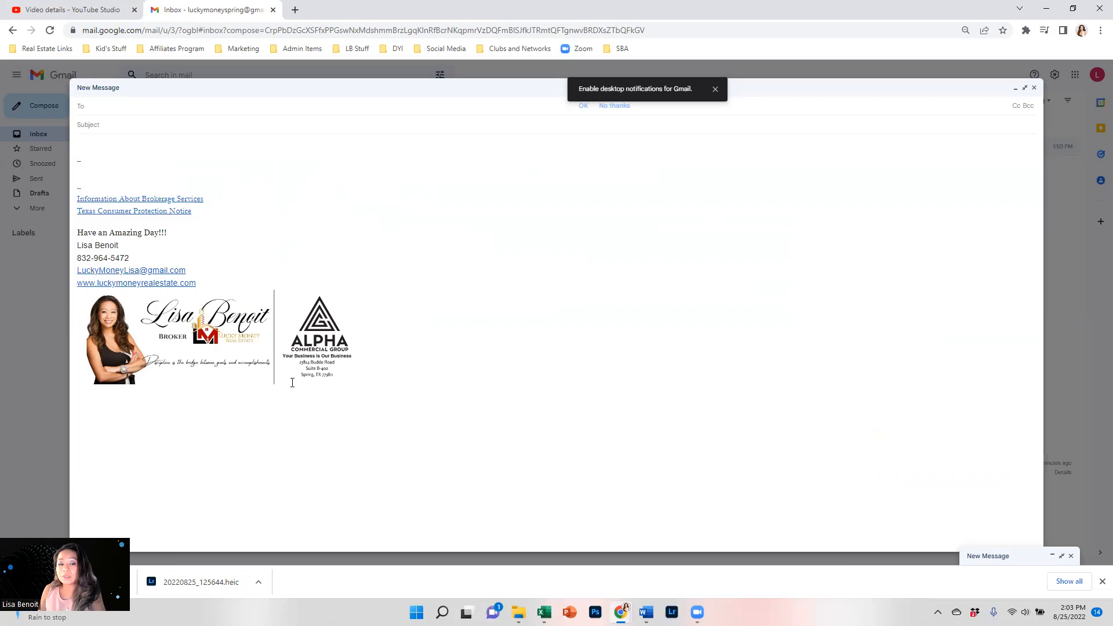
left_click(299, 364)
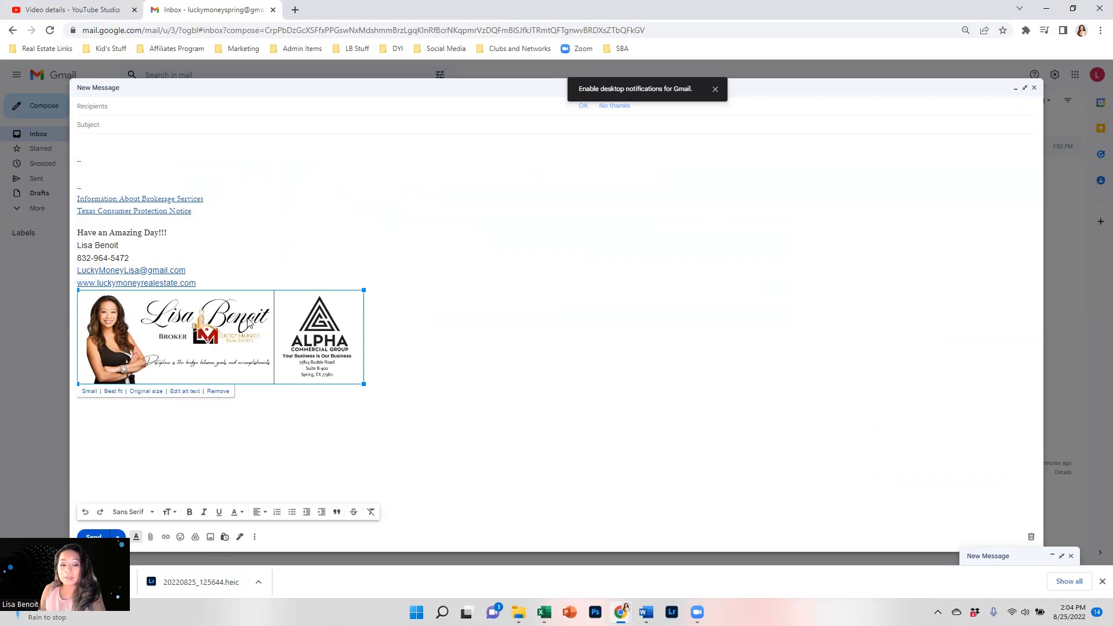
left_click(1034, 90)
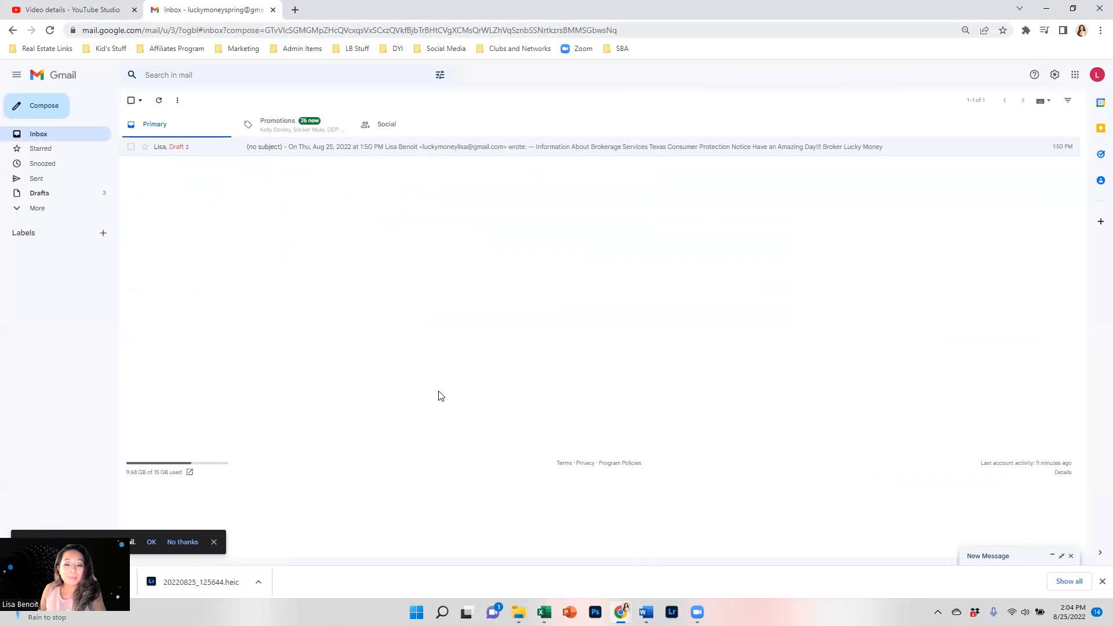